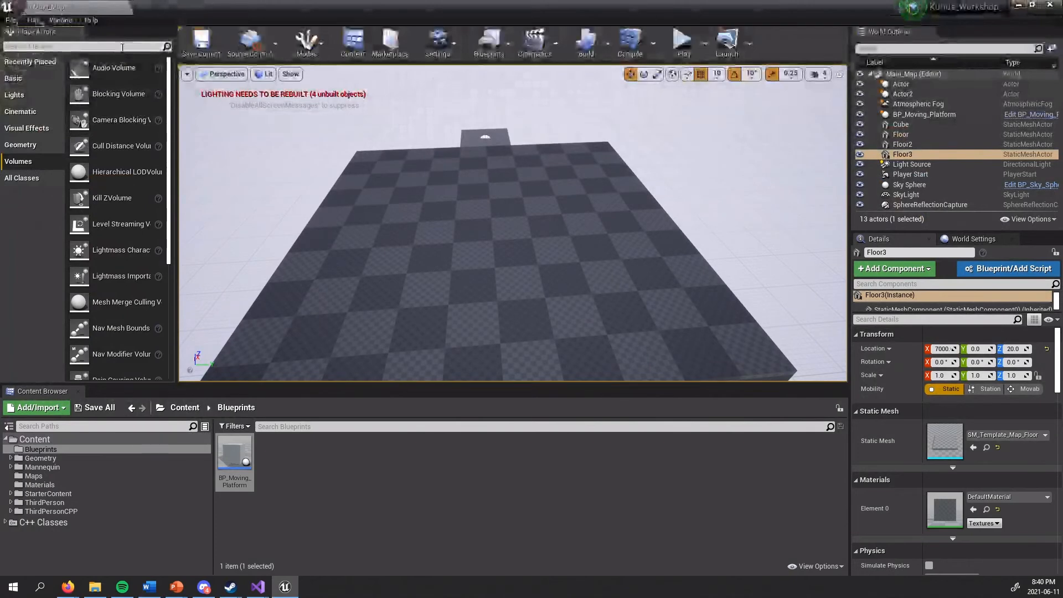
# - Find the trigger actors and place a Trigger Volume on the checkered floor
pyautogui.write('trigger')
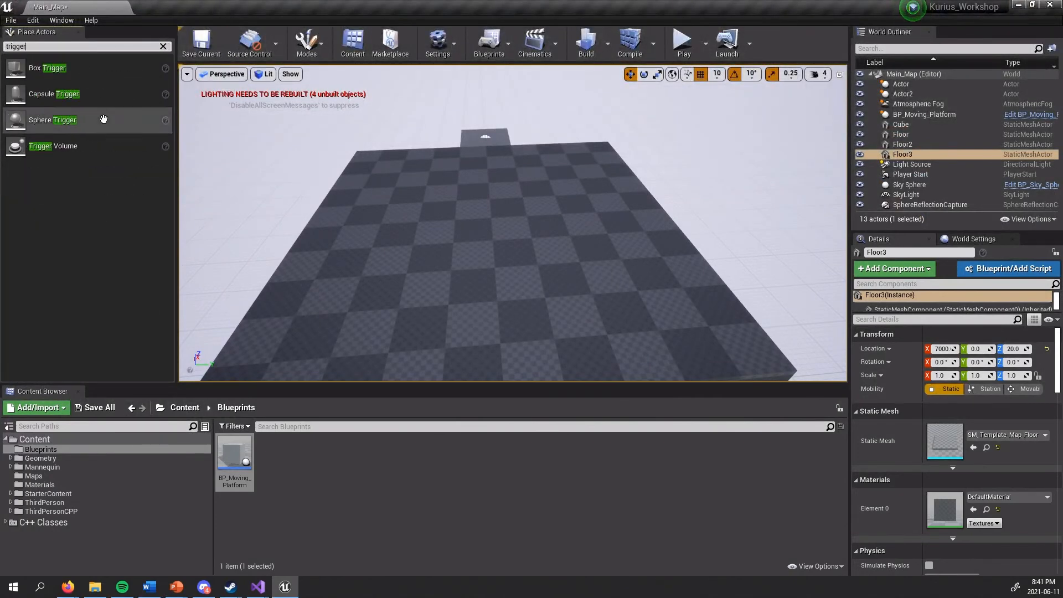
pyautogui.moveTo(52, 146); pyautogui.dragTo(488, 280)
pyautogui.moveTo(488, 280); pyautogui.dragTo(376, 327, button='right')
# - Scale the trigger volume to 5.25 in Y and 4.25 in Z so it spans the floor like a tall wall
pyautogui.press('r')
pyautogui.moveTo(502, 159); pyautogui.dragTo(547, 134)
pyautogui.moveTo(473, 151); pyautogui.dragTo(475, 93)
pyautogui.moveTo(504, 163); pyautogui.dragTo(528, 150)
# - Raise the trigger volume above the floor to a Z location of 430
pyautogui.moveTo(537, 145); pyautogui.dragTo(518, 123, button='right')
pyautogui.press('w')
pyautogui.press('s')
pyautogui.click(657, 235)
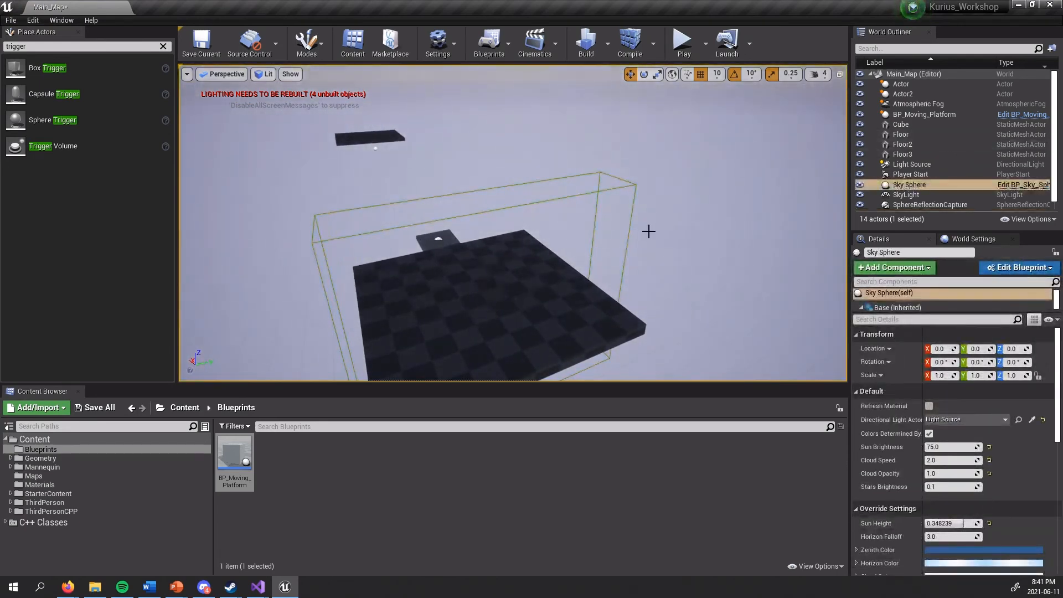
pyautogui.click(528, 244)
pyautogui.moveTo(496, 269); pyautogui.dragTo(507, 184)
# - Select the trigger volume in the viewport and examine its placement over the floor from another angle
pyautogui.click(626, 207)
pyautogui.click(634, 208)
pyautogui.click(641, 205)
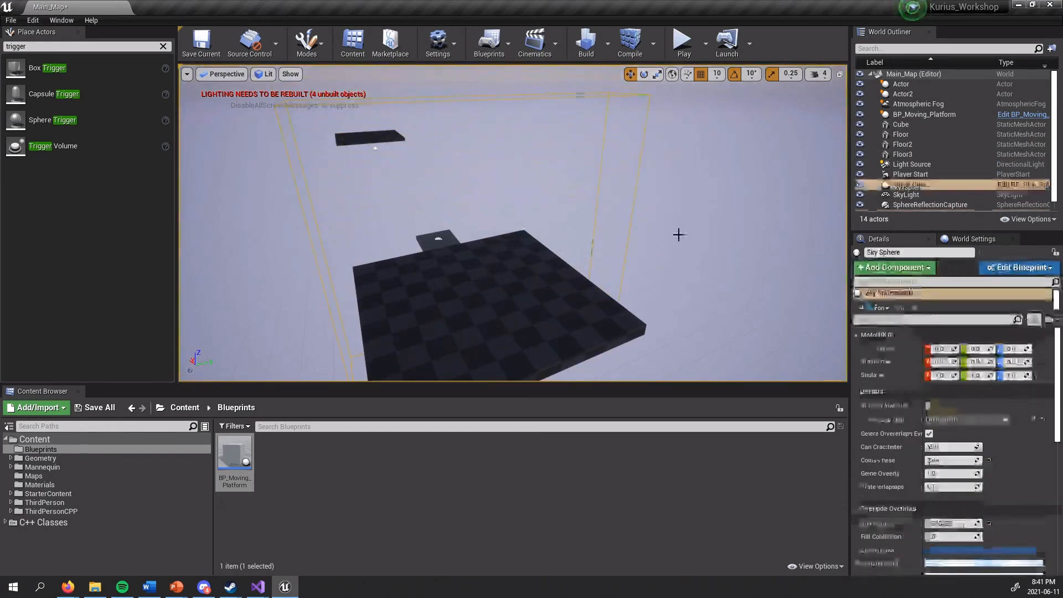
pyautogui.click(637, 208)
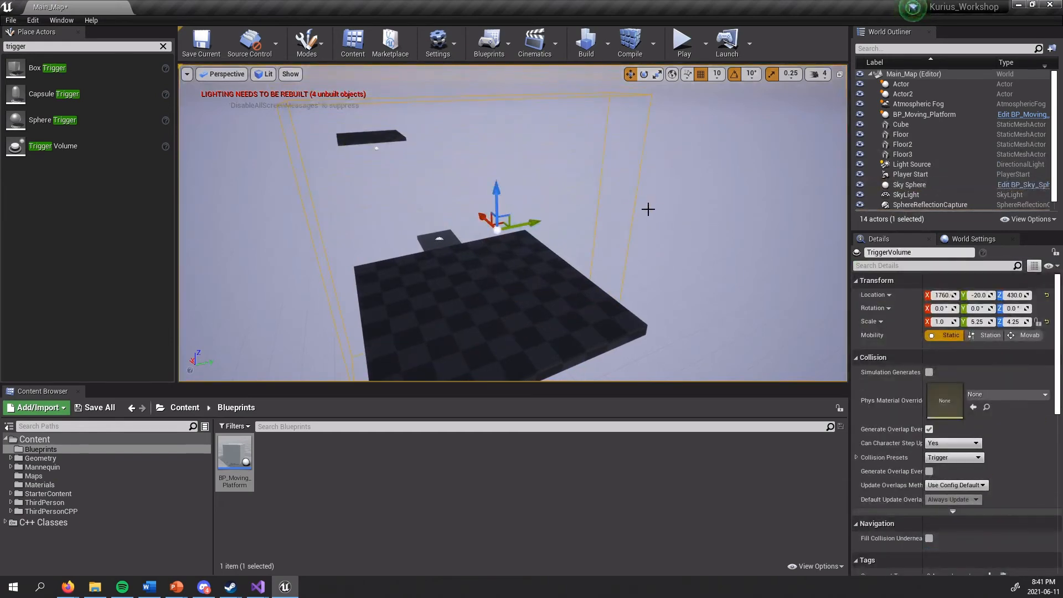
pyautogui.click(642, 209)
pyautogui.moveTo(643, 208); pyautogui.dragTo(669, 207, button='right')
pyautogui.click(663, 209)
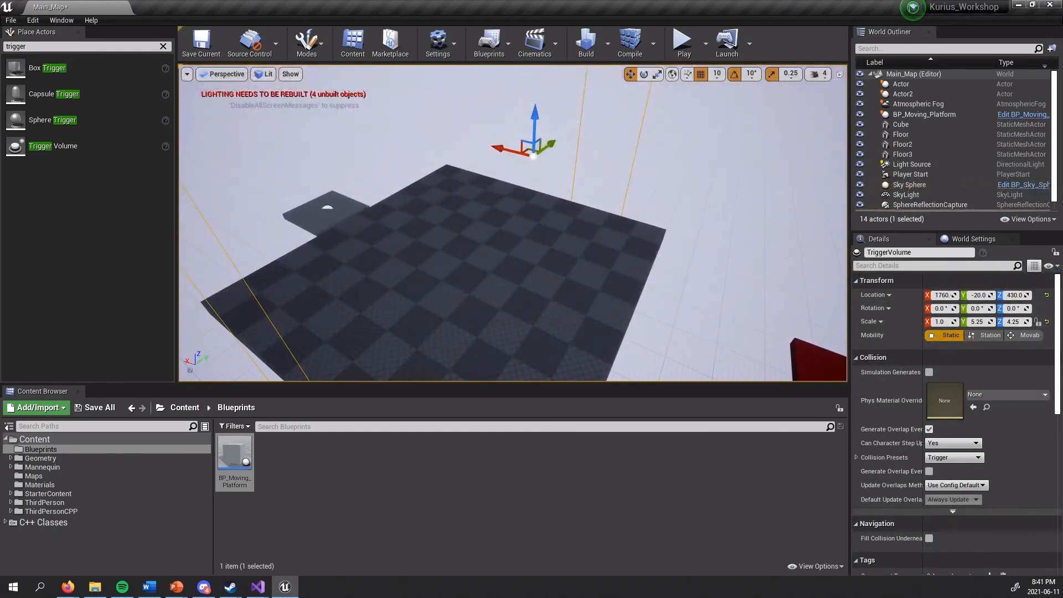
pyautogui.hotkey('alt', 'Tab')
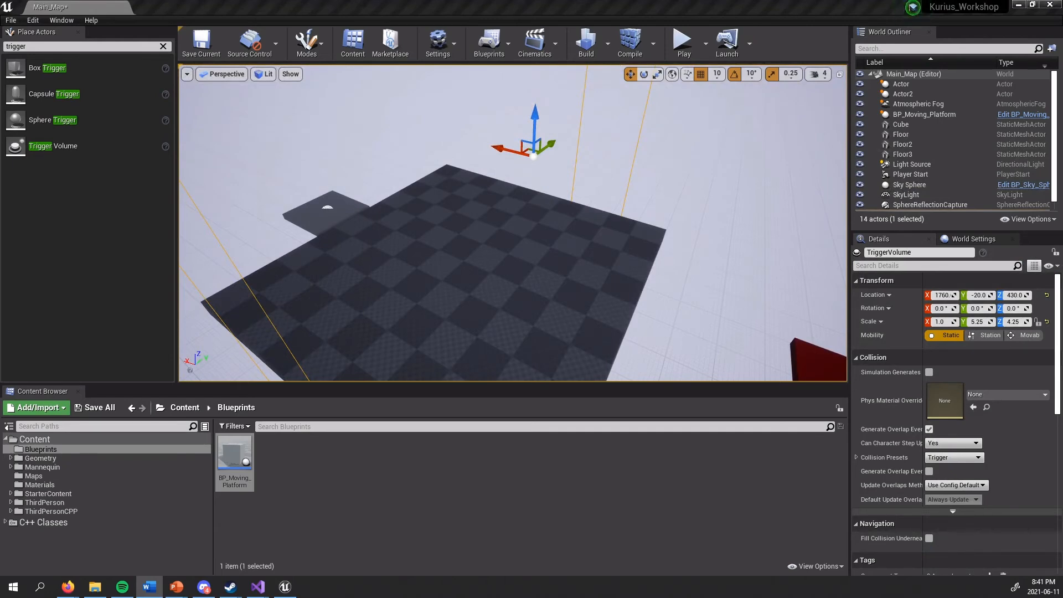
pyautogui.click(535, 11)
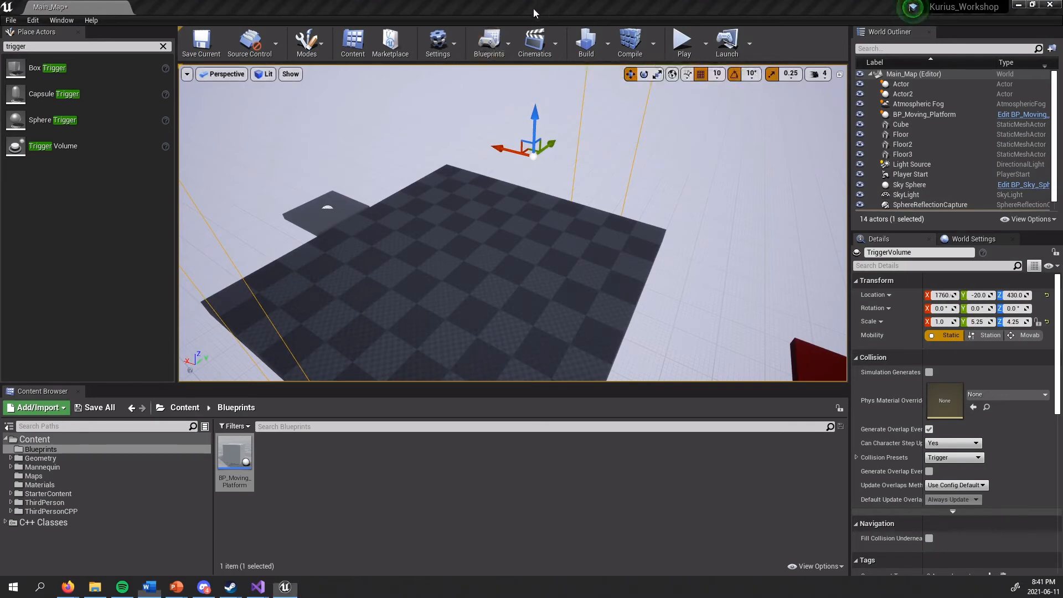
pyautogui.click(508, 44)
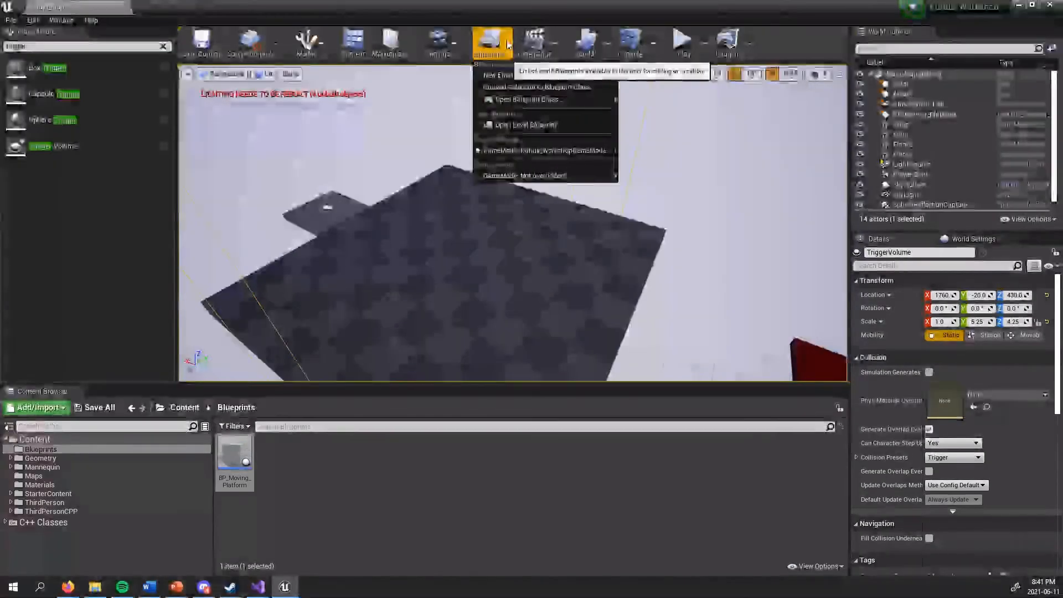
pyautogui.click(513, 125)
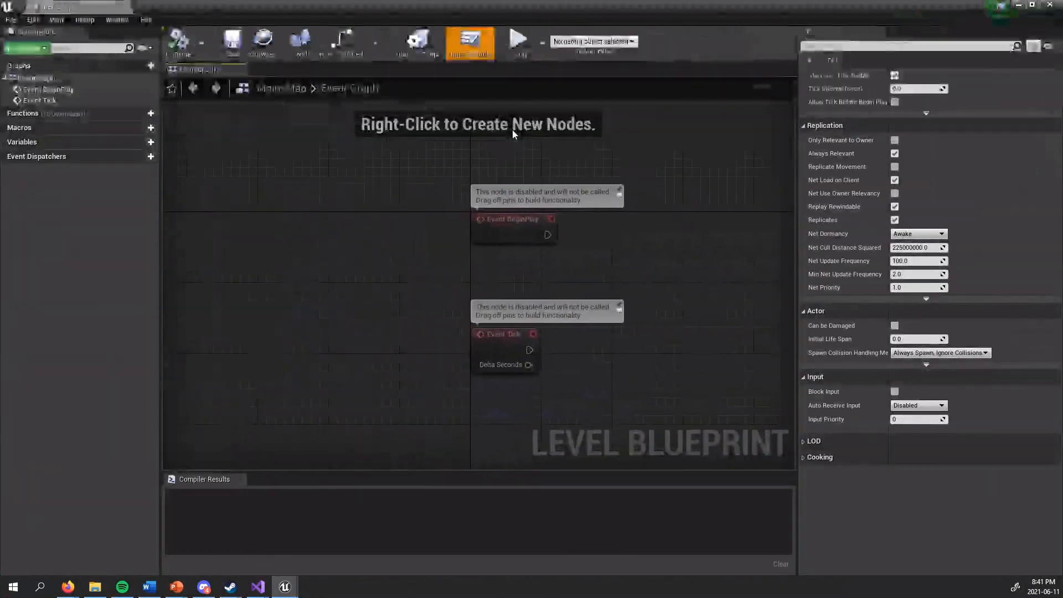
pyautogui.click(1021, 7)
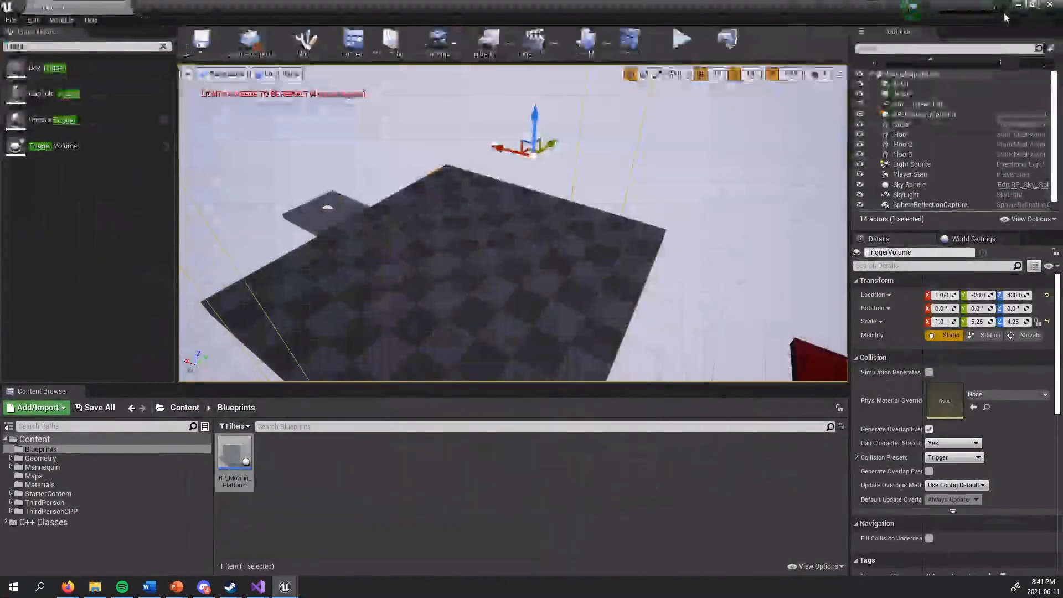
pyautogui.click(631, 203)
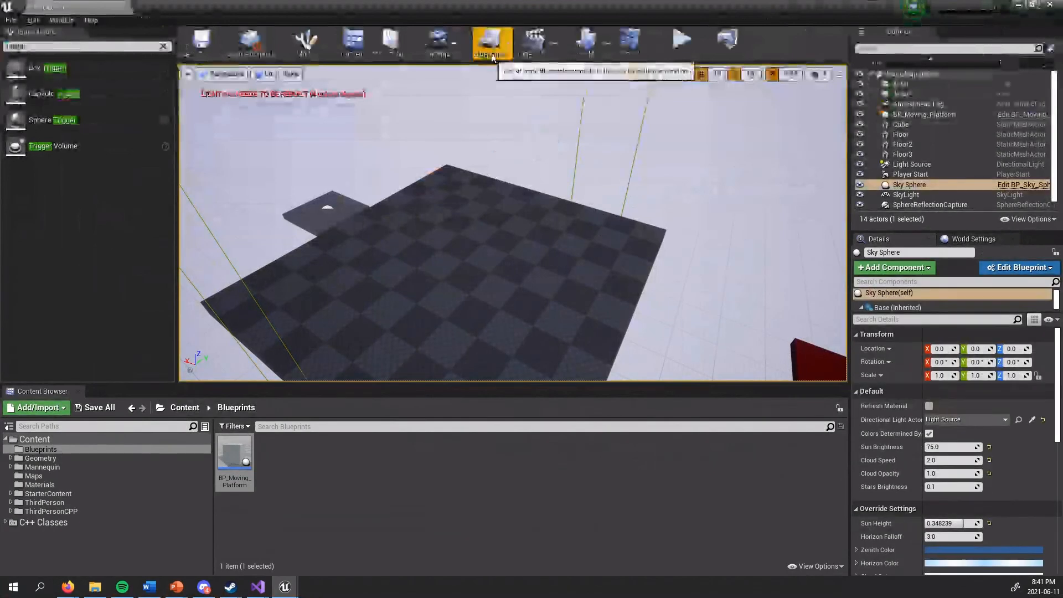
# - Open the level blueprint and delete the default Event BeginPlay and Event Tick nodes from its event graph
pyautogui.click(490, 44)
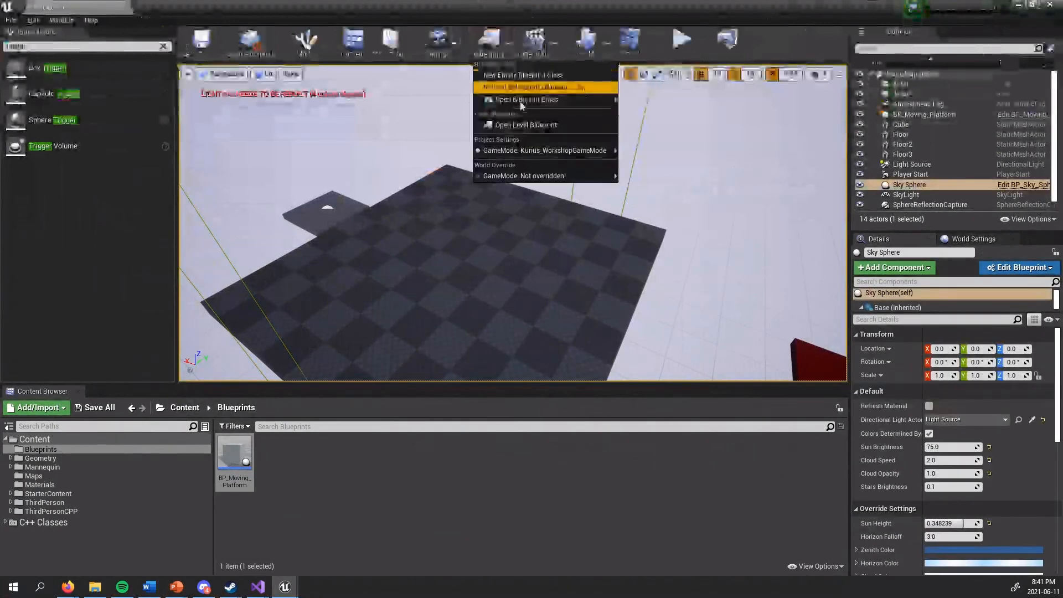
pyautogui.click(523, 126)
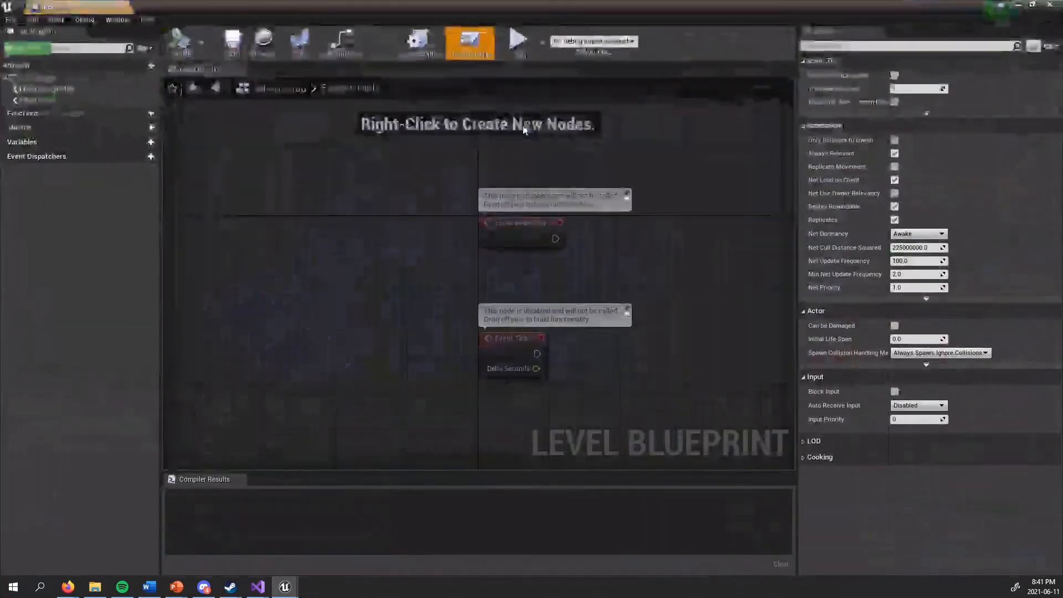
pyautogui.scroll(-5, 343, 208)
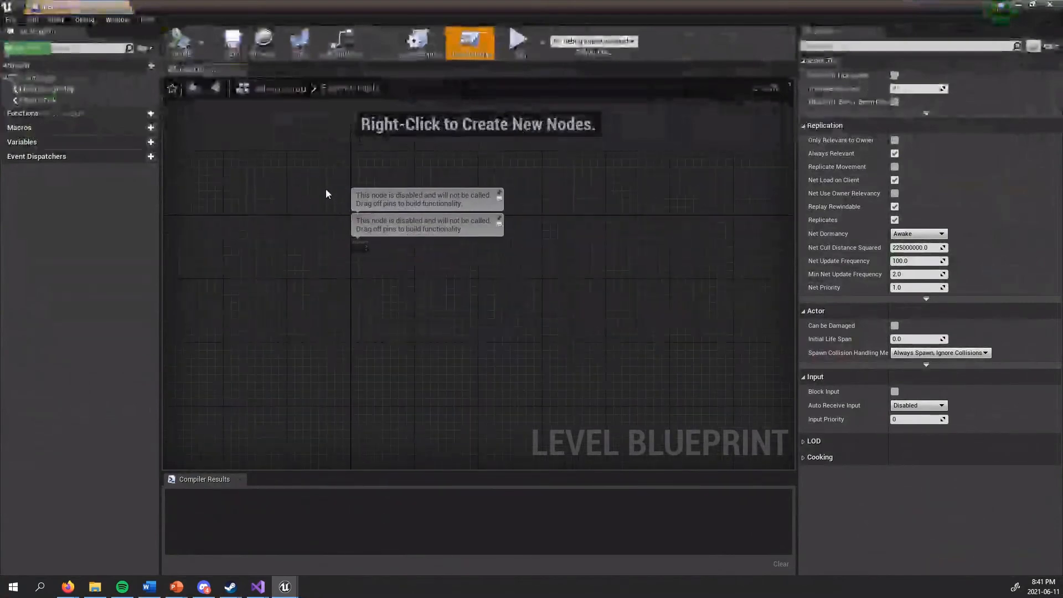
pyautogui.moveTo(310, 161); pyautogui.dragTo(515, 307)
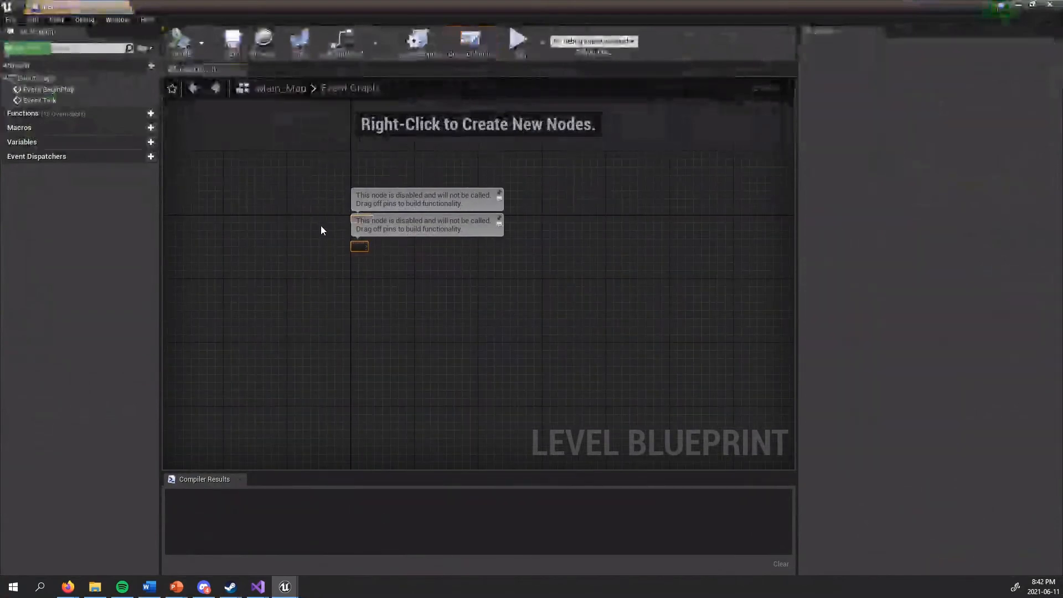
pyautogui.press('Delete')
pyautogui.scroll(2, 388, 326)
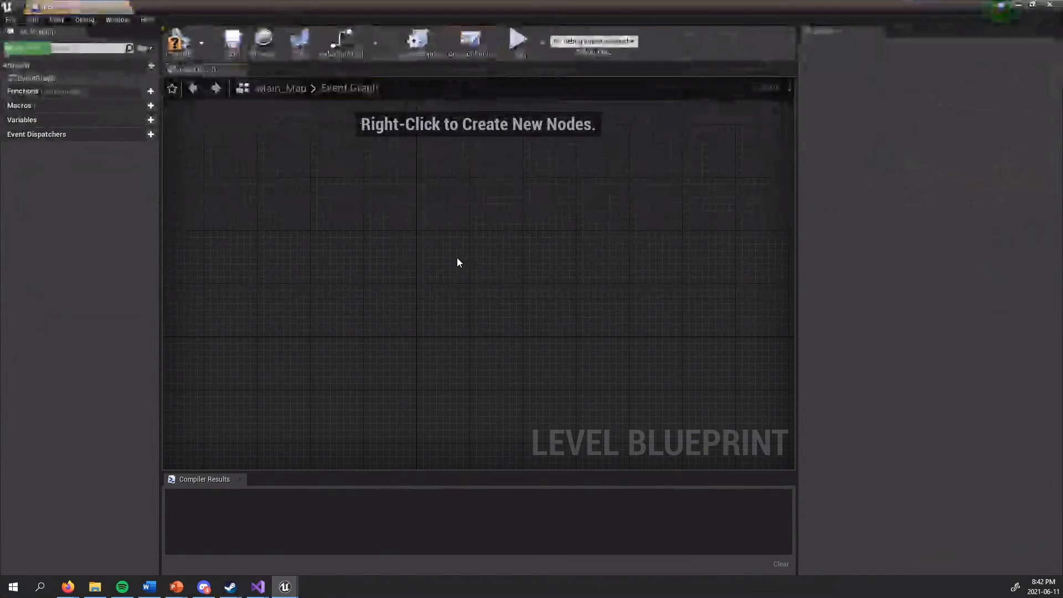
# - Return to the level editor and select the TriggerVolume actor
pyautogui.click(1016, 5)
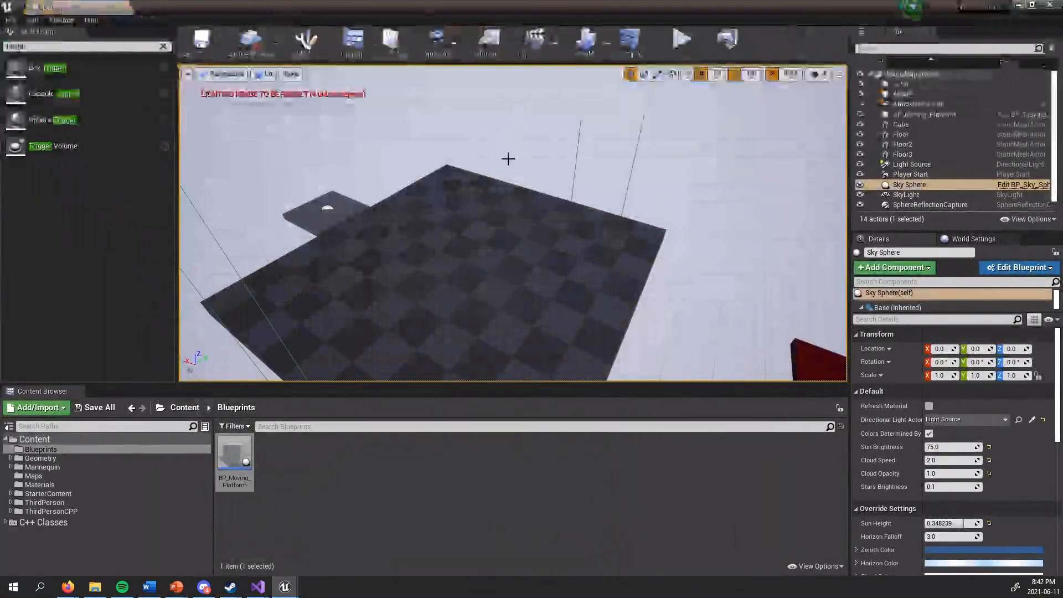
pyautogui.moveTo(454, 225); pyautogui.dragTo(436, 227, button='right')
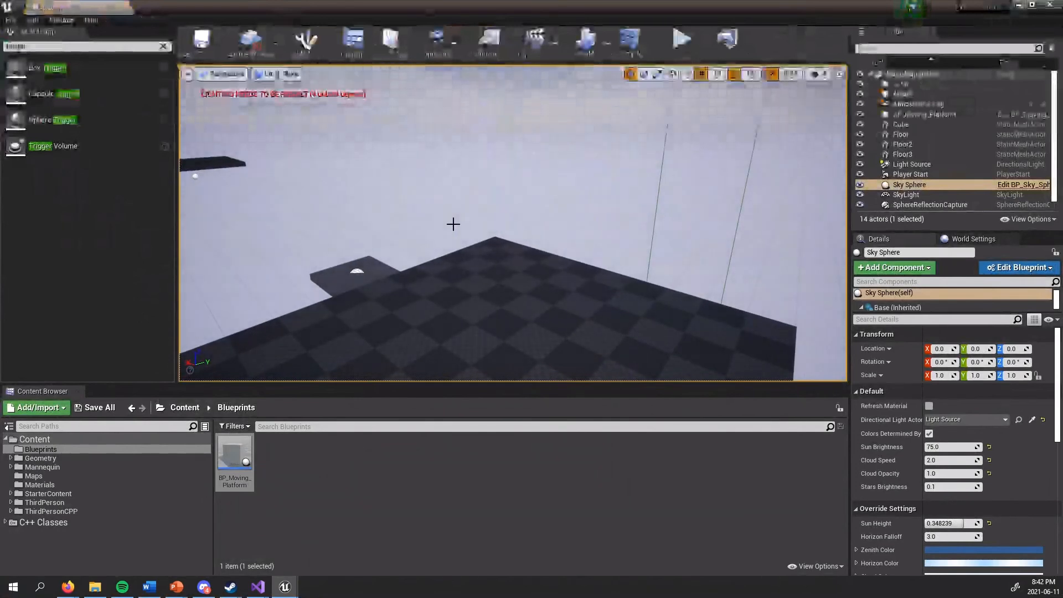
pyautogui.hotkey('alt', 'Tab')
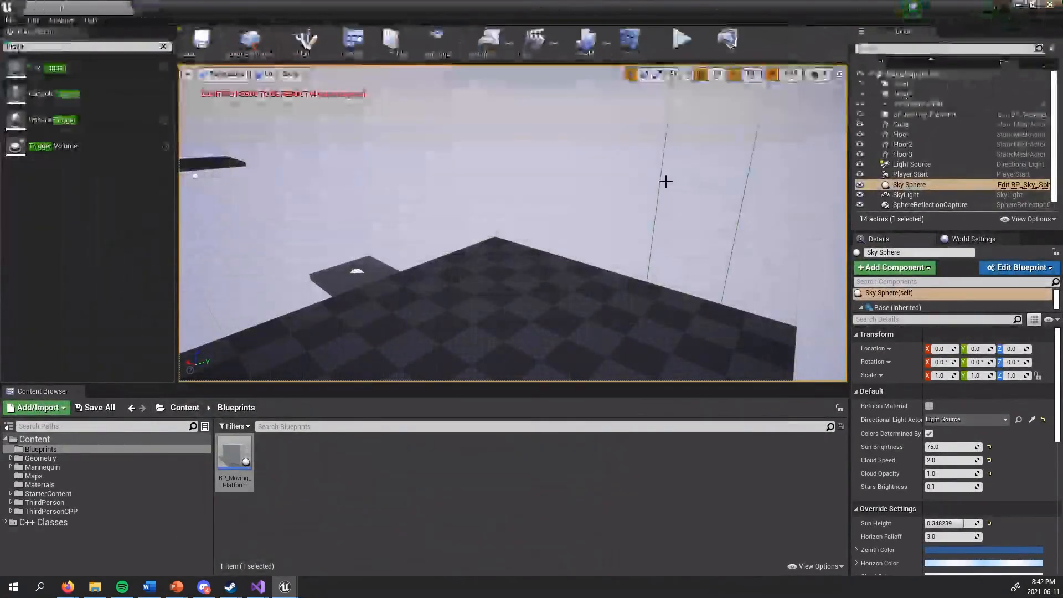
pyautogui.click(660, 184)
pyautogui.moveTo(680, 185); pyautogui.dragTo(587, 191, button='right')
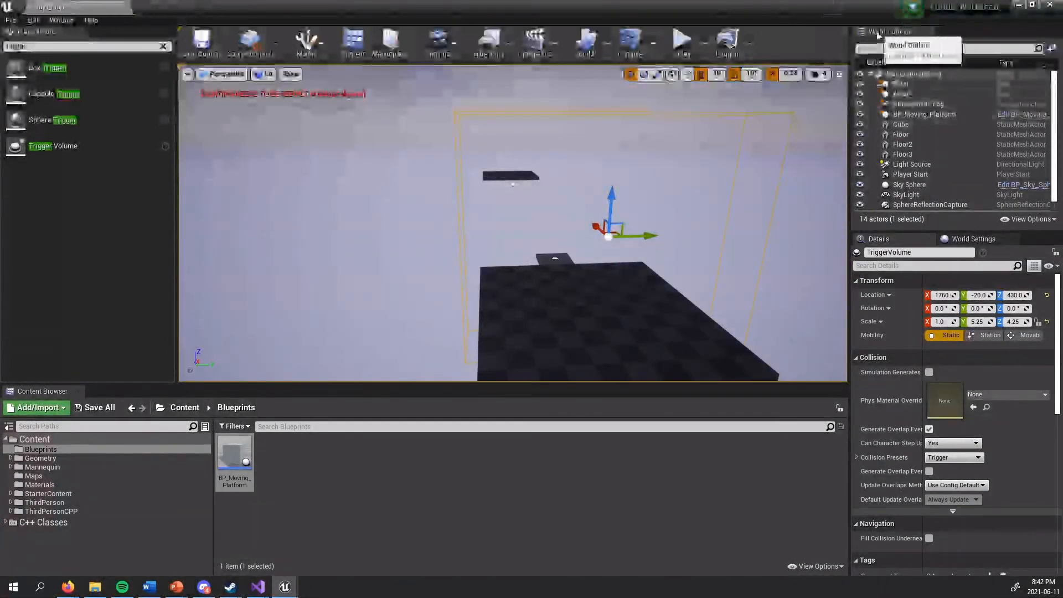
pyautogui.scroll(-1, 899, 135)
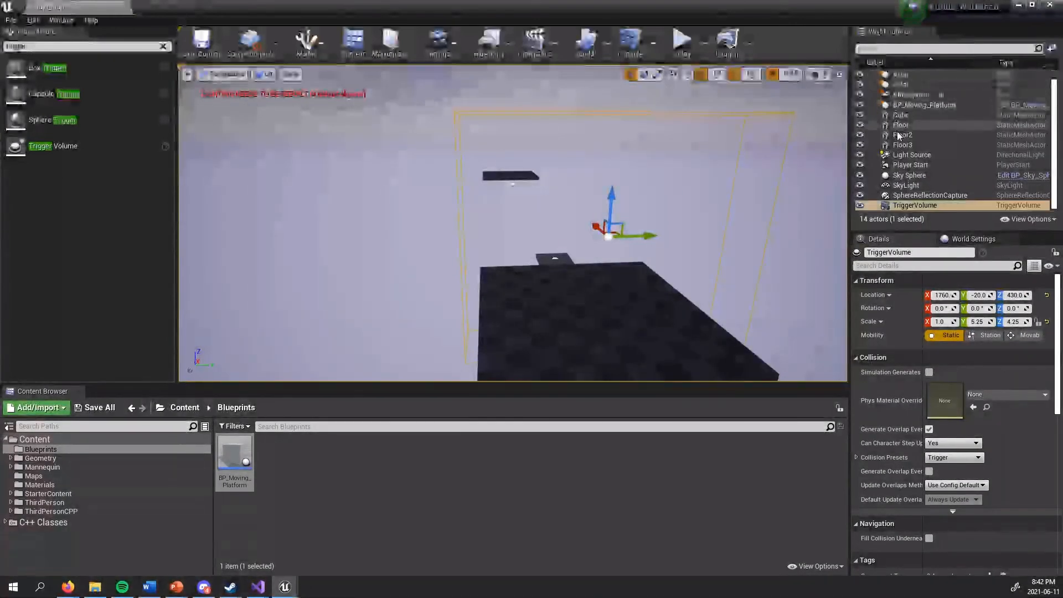
pyautogui.click(908, 206)
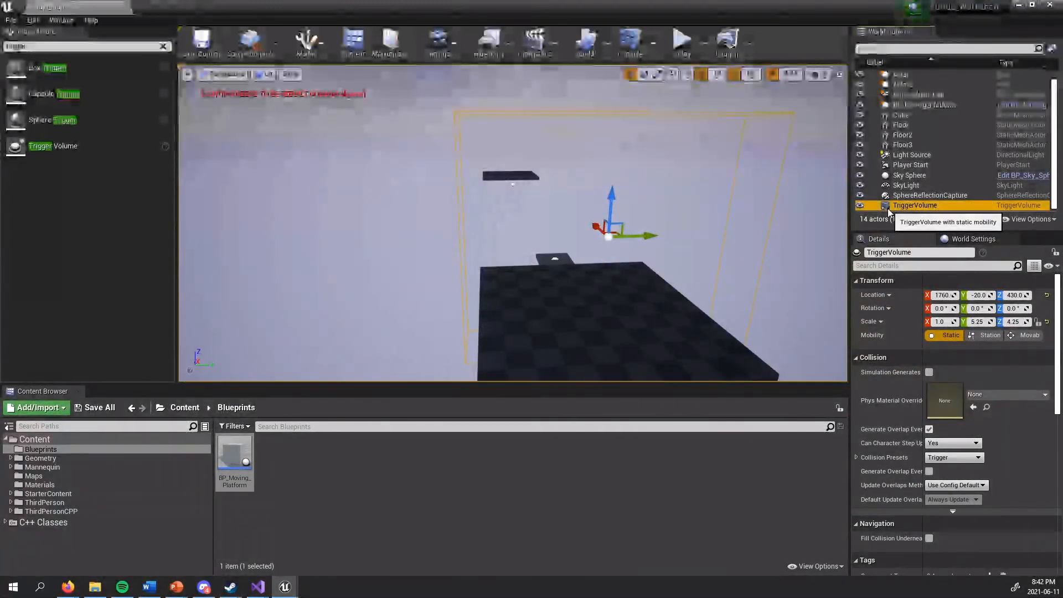
# - Add an On Actor Begin Overlap collision event for the trigger volume to the level blueprint's event graph and reposition its node
pyautogui.hotkey('alt', 'Tab')
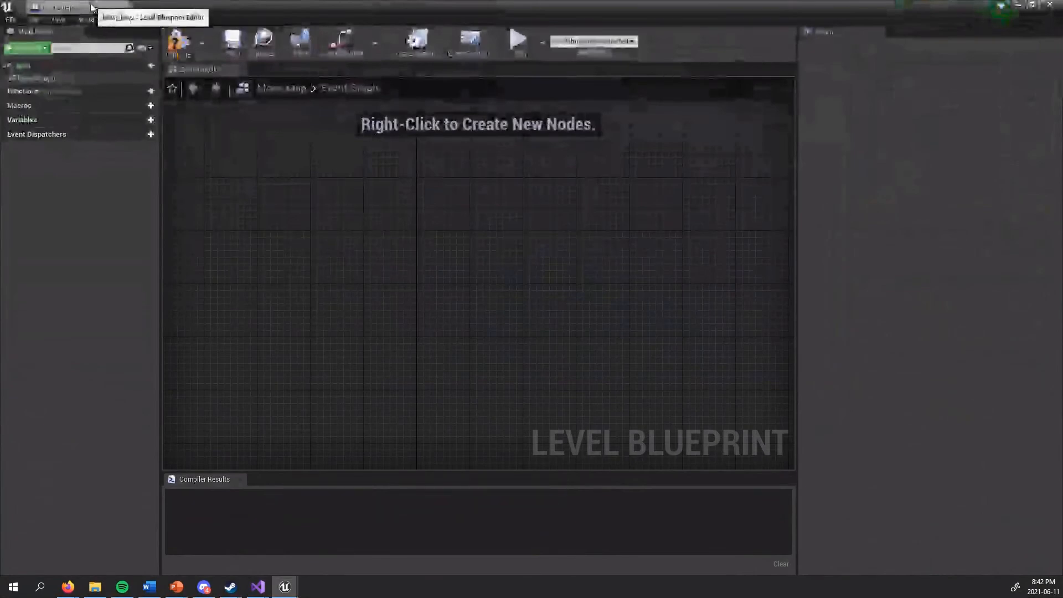
pyautogui.rightClick(413, 241)
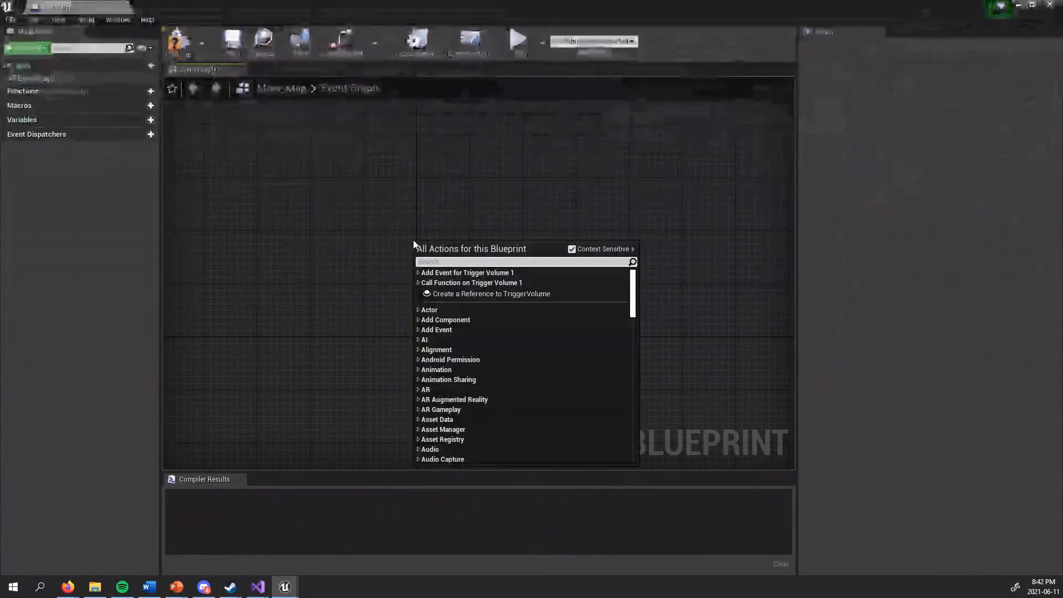
pyautogui.click(419, 272)
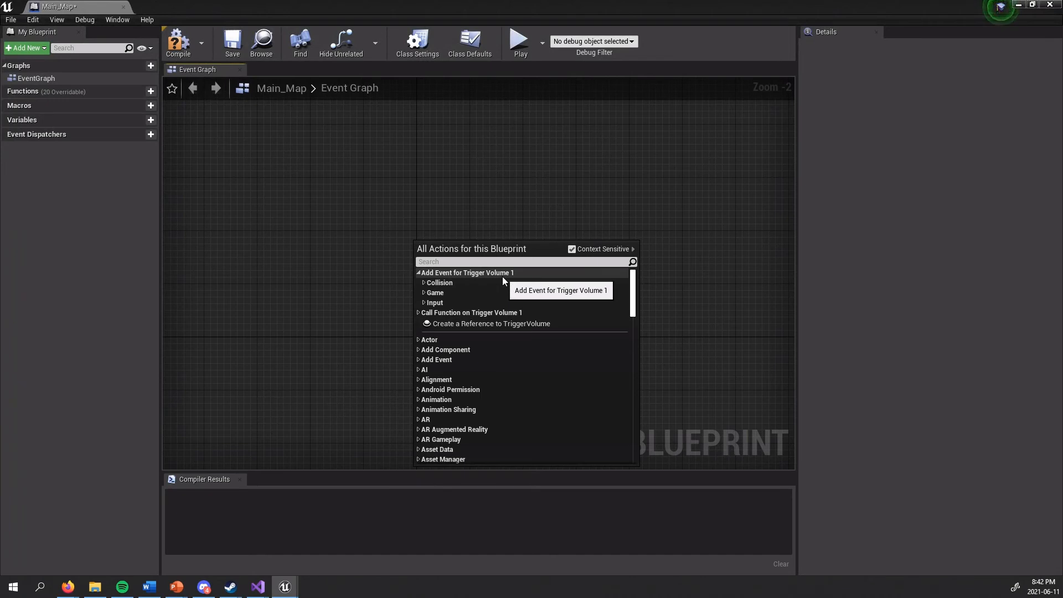
pyautogui.click(474, 282)
pyautogui.click(423, 282)
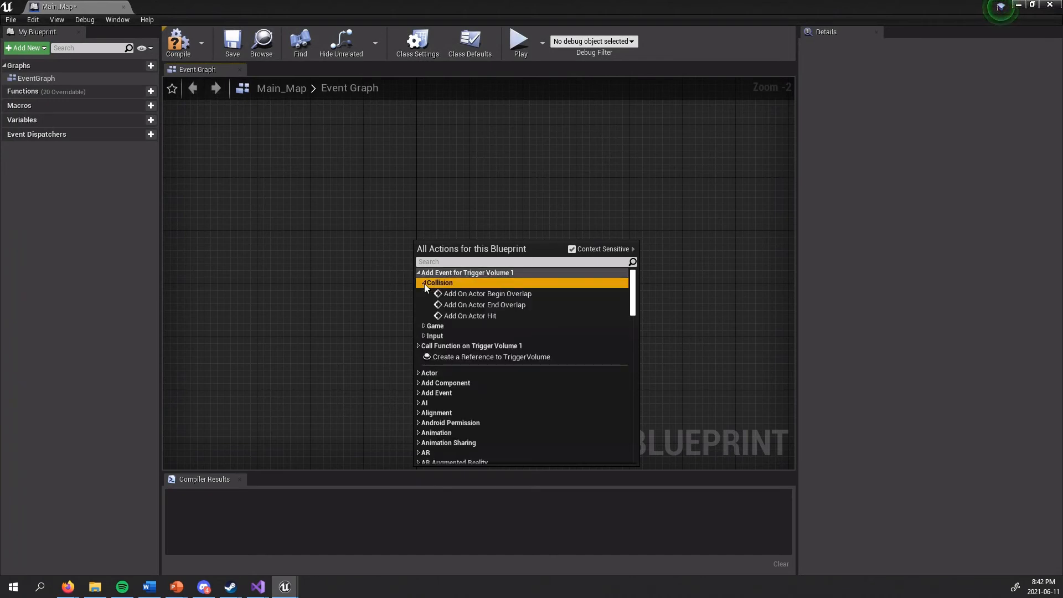
pyautogui.click(450, 296)
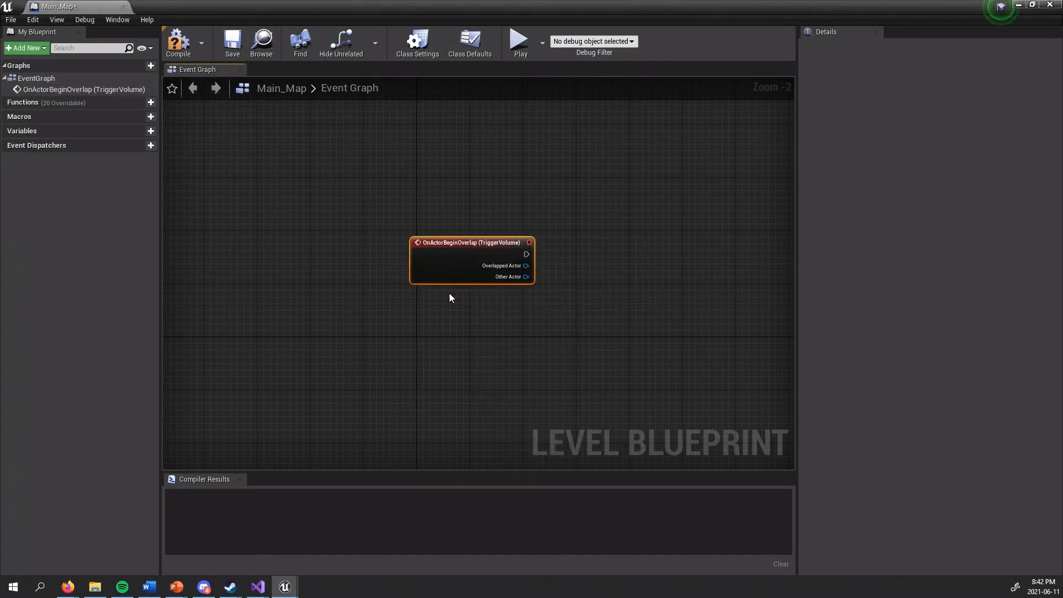
pyautogui.moveTo(424, 241); pyautogui.dragTo(359, 173)
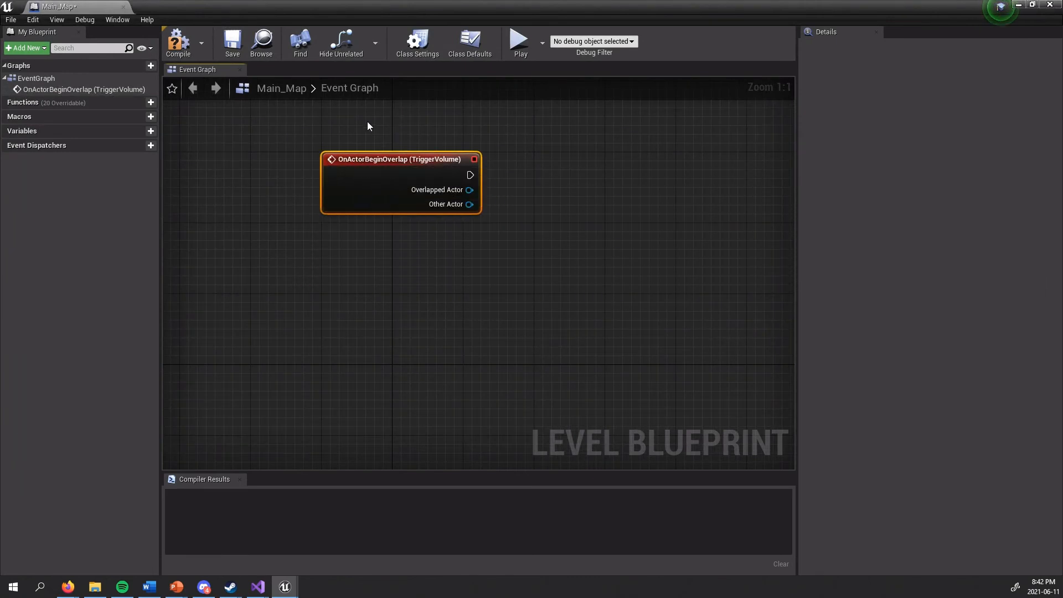
pyautogui.moveTo(367, 122); pyautogui.dragTo(351, 238, button='right')
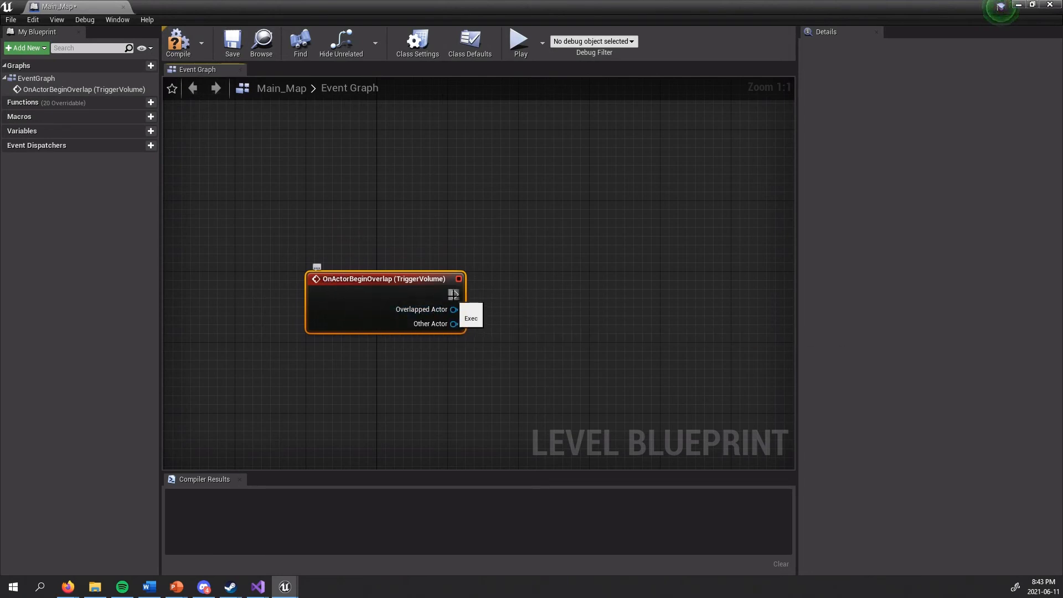
# - Connect a Create Widget node to the overlap event's execution output and align it beside the event node
pyautogui.moveTo(612, 314); pyautogui.dragTo(444, 317, button='right')
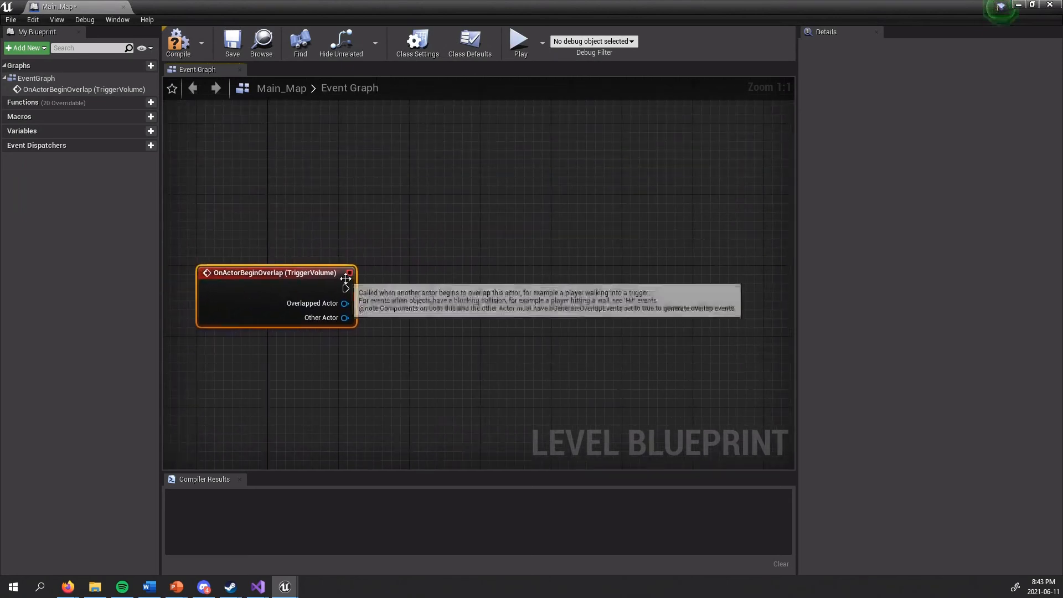
pyautogui.moveTo(345, 288); pyautogui.dragTo(474, 301)
pyautogui.write('C')
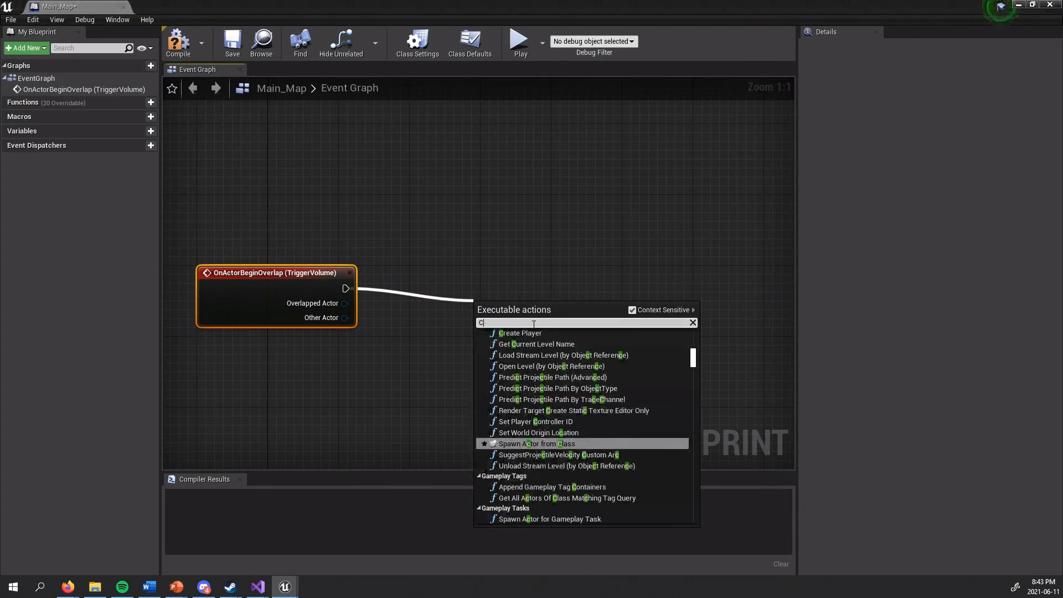
pyautogui.write('reate Widget')
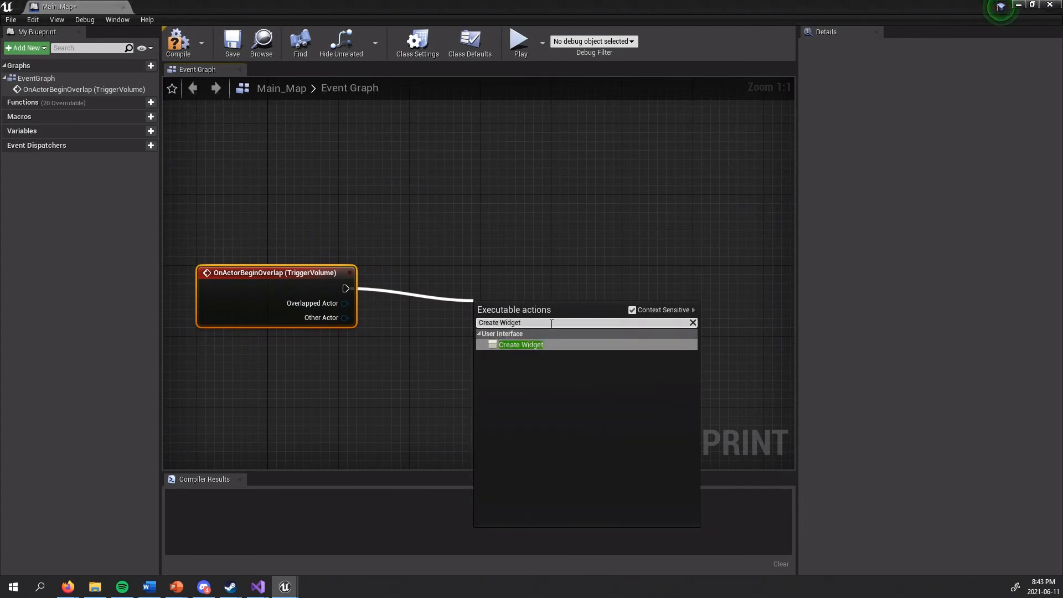
pyautogui.press('Return')
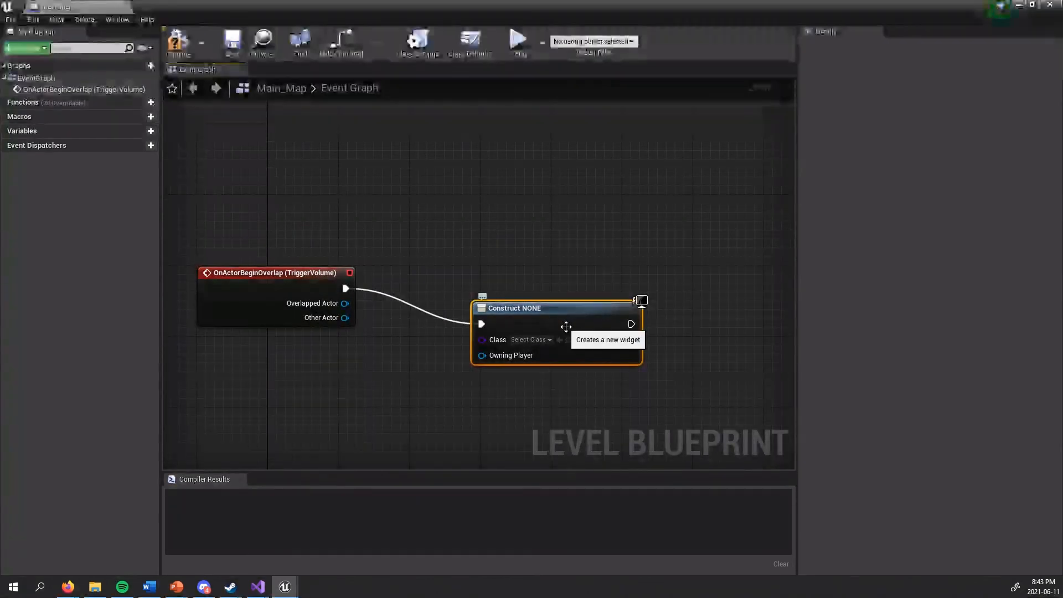
pyautogui.moveTo(554, 321); pyautogui.dragTo(537, 286)
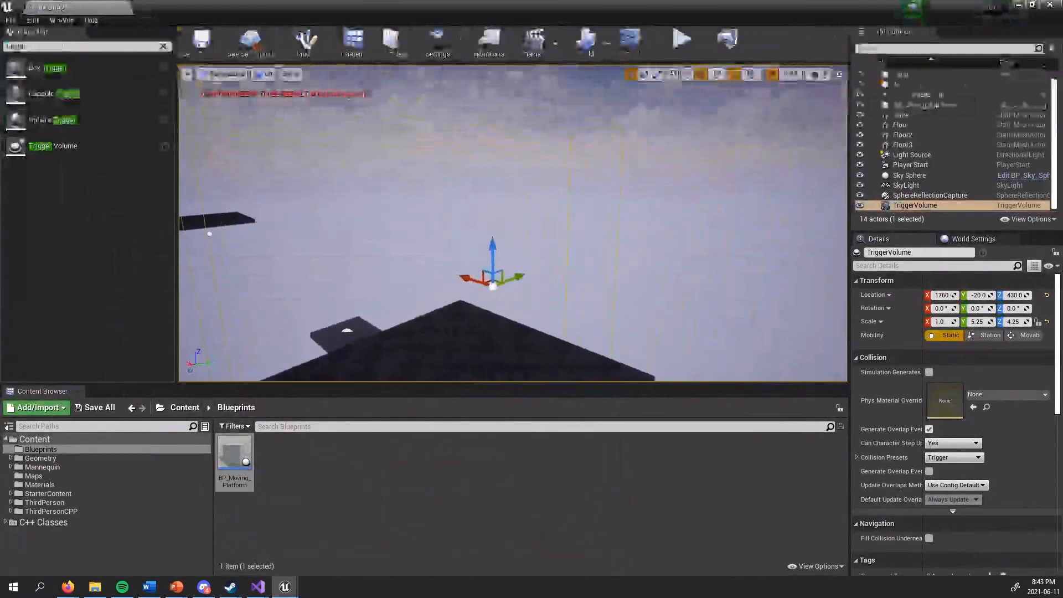
pyautogui.moveTo(512, 223); pyautogui.dragTo(609, 238, button='right')
pyautogui.moveTo(647, 271); pyautogui.dragTo(595, 259, button='right')
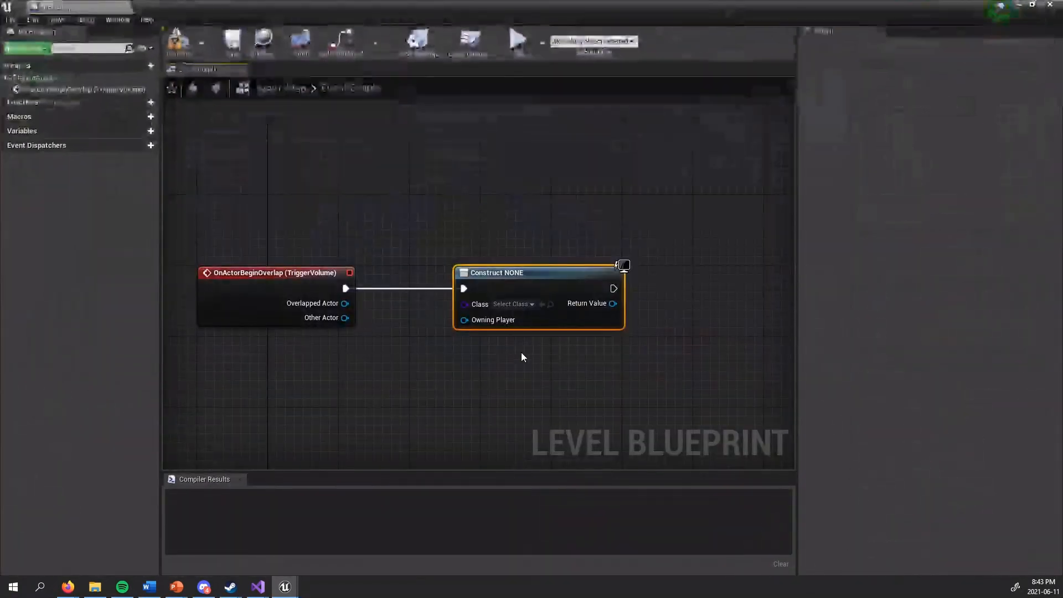
pyautogui.click(453, 383)
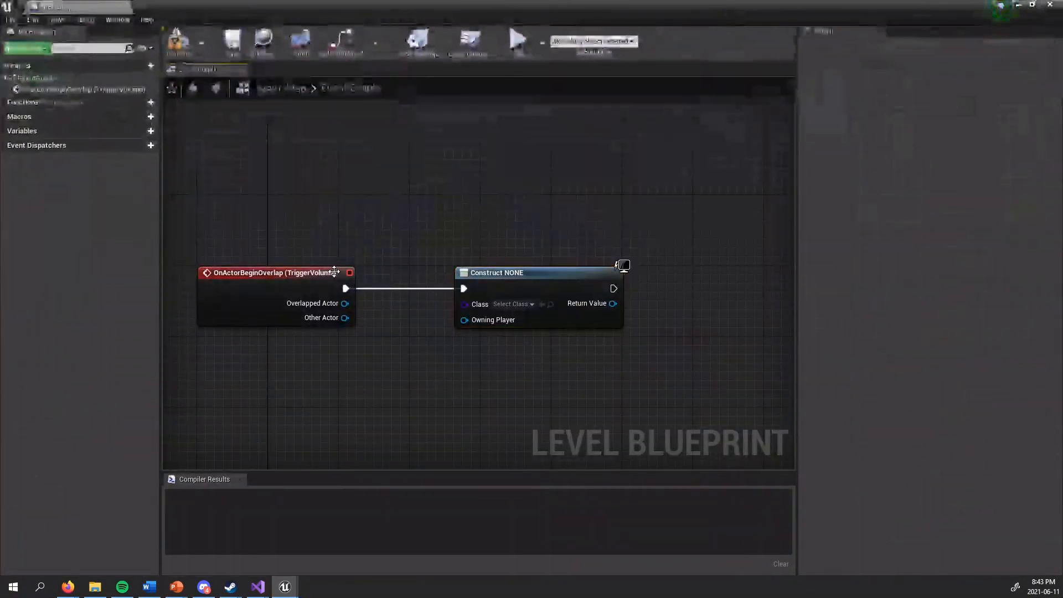
pyautogui.moveTo(452, 245); pyautogui.dragTo(643, 347)
pyautogui.moveTo(545, 384); pyautogui.dragTo(609, 347, button='right')
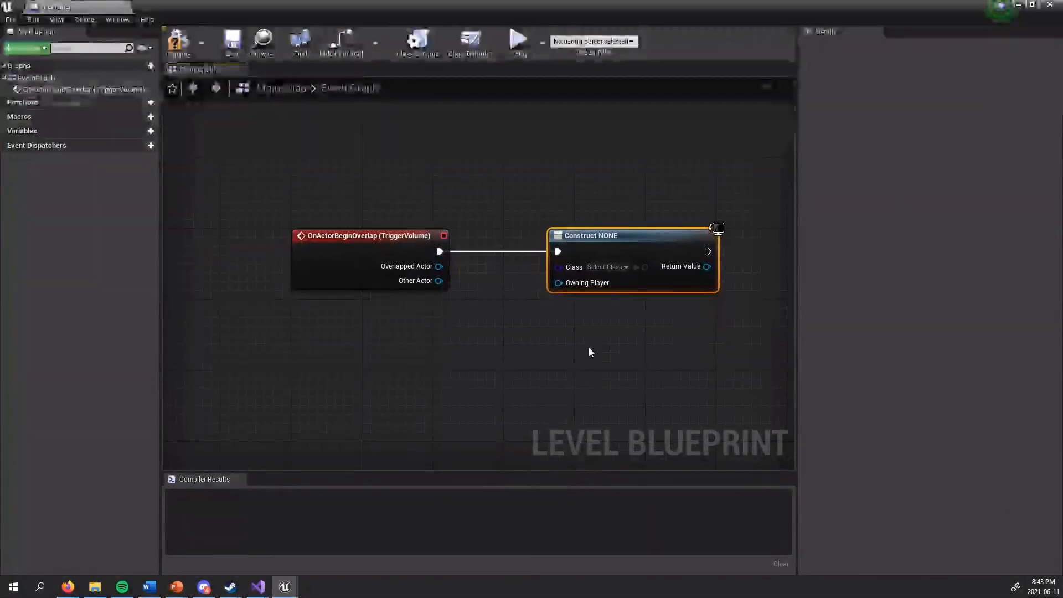
pyautogui.moveTo(429, 355); pyautogui.dragTo(343, 346, button='right')
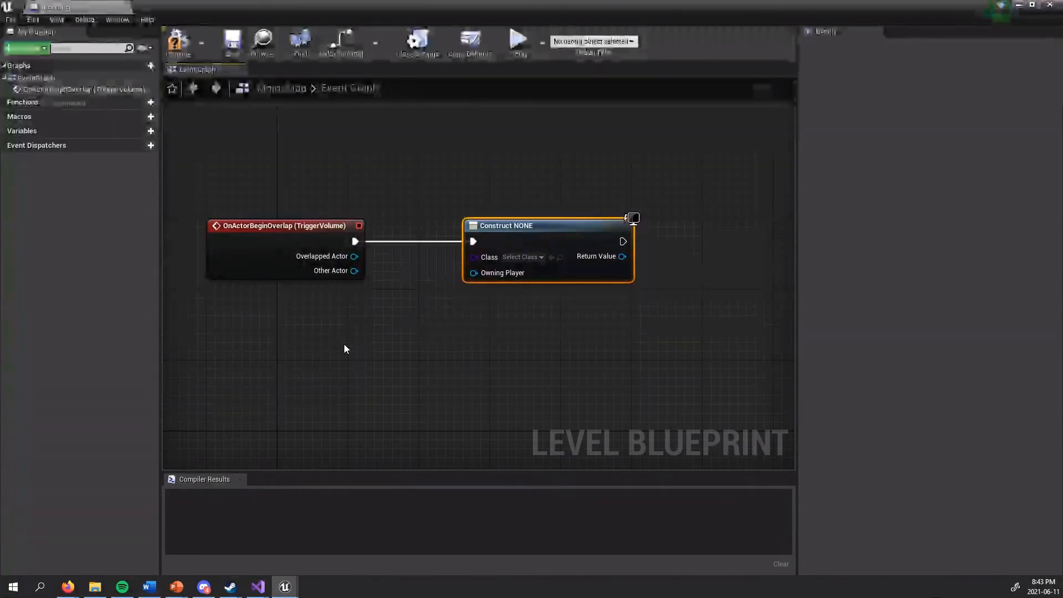
# - Add a Get Player Controller node below the overlap event and connect its Return Value to the widget construction node's Owning Player input
pyautogui.rightClick(344, 349)
pyautogui.rightClick(334, 328)
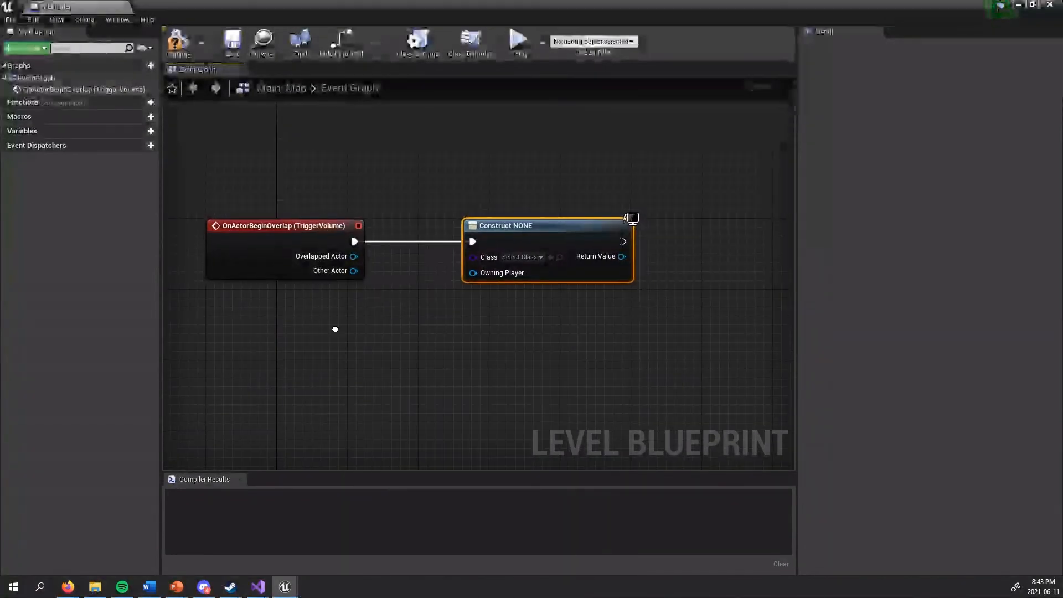
pyautogui.click(328, 336)
pyautogui.rightClick(328, 337)
pyautogui.click(325, 339)
pyautogui.rightClick(325, 335)
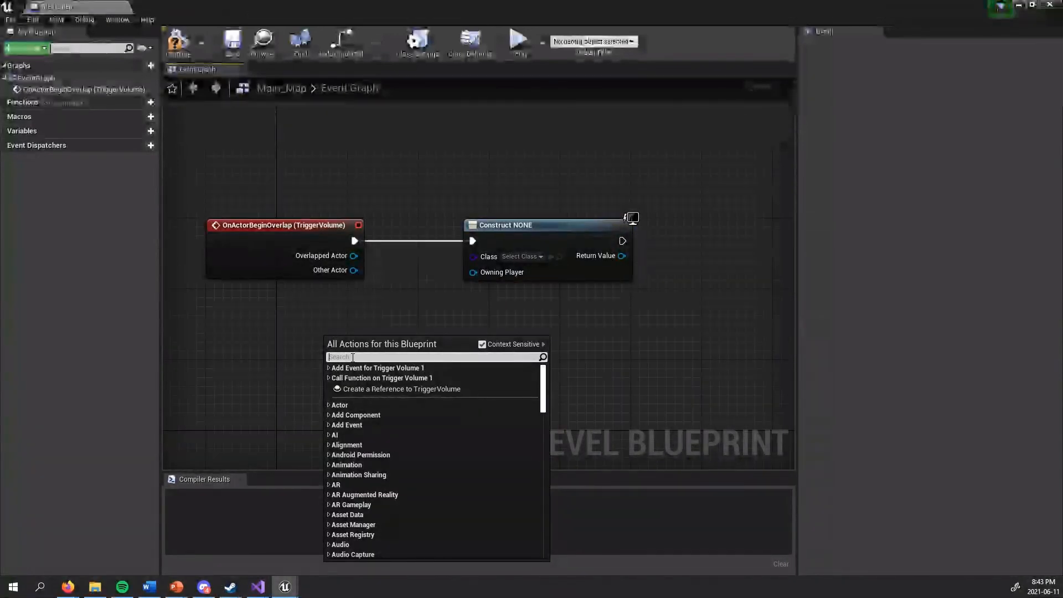
pyautogui.write('get player cont')
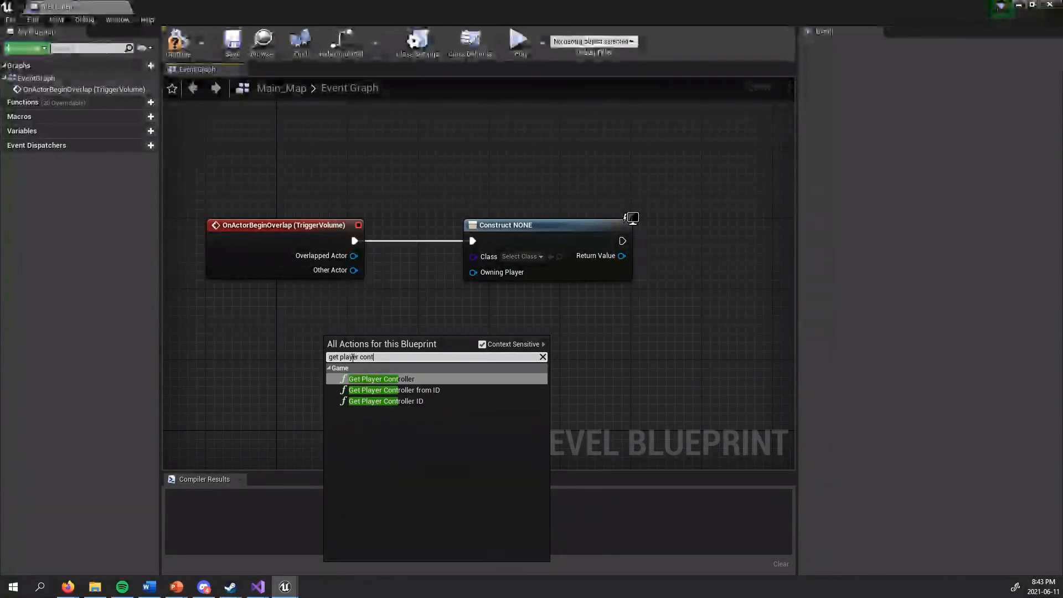
pyautogui.write('rol')
pyautogui.press('Return')
pyautogui.moveTo(360, 349); pyautogui.dragTo(289, 349)
pyautogui.moveTo(375, 355); pyautogui.dragTo(472, 272)
# - Add an Add to Viewport node from the widget construction node's execution output and line it up beside that node
pyautogui.moveTo(548, 335); pyautogui.dragTo(408, 411, button='right')
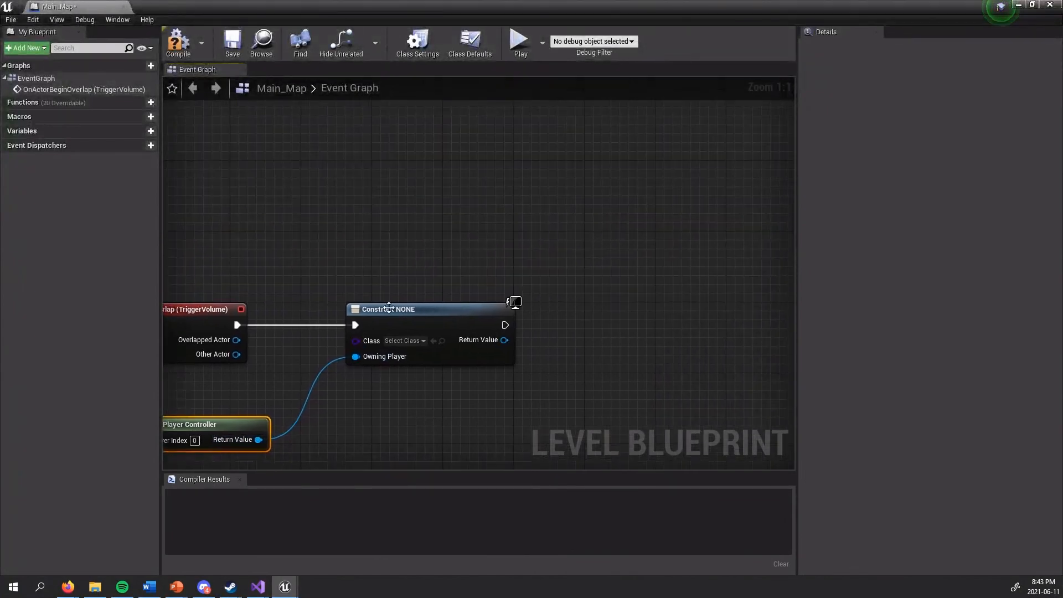
pyautogui.moveTo(432, 258); pyautogui.dragTo(375, 217, button='right')
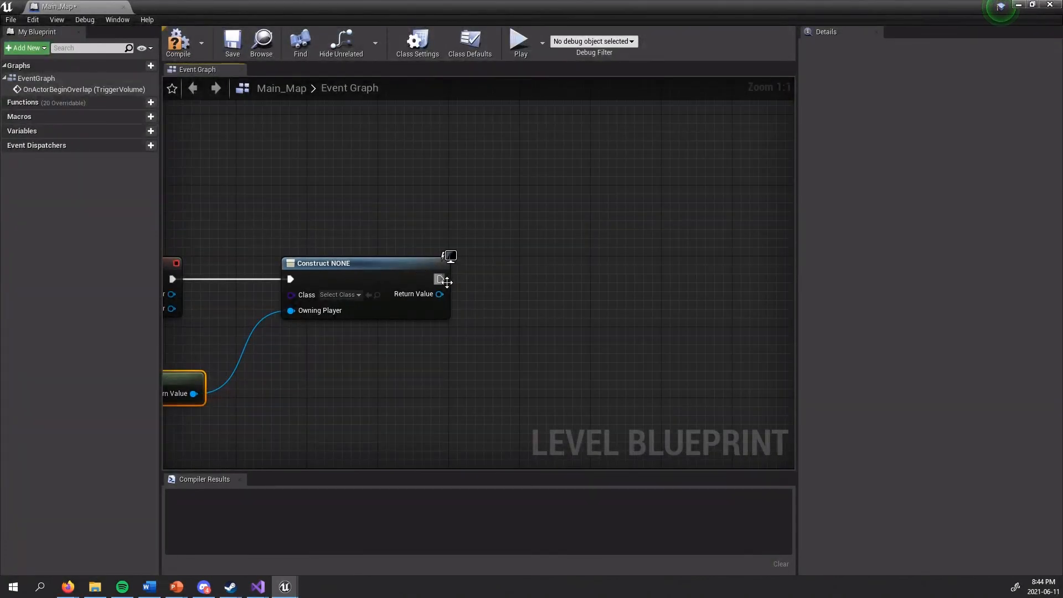
pyautogui.moveTo(440, 278); pyautogui.dragTo(595, 279)
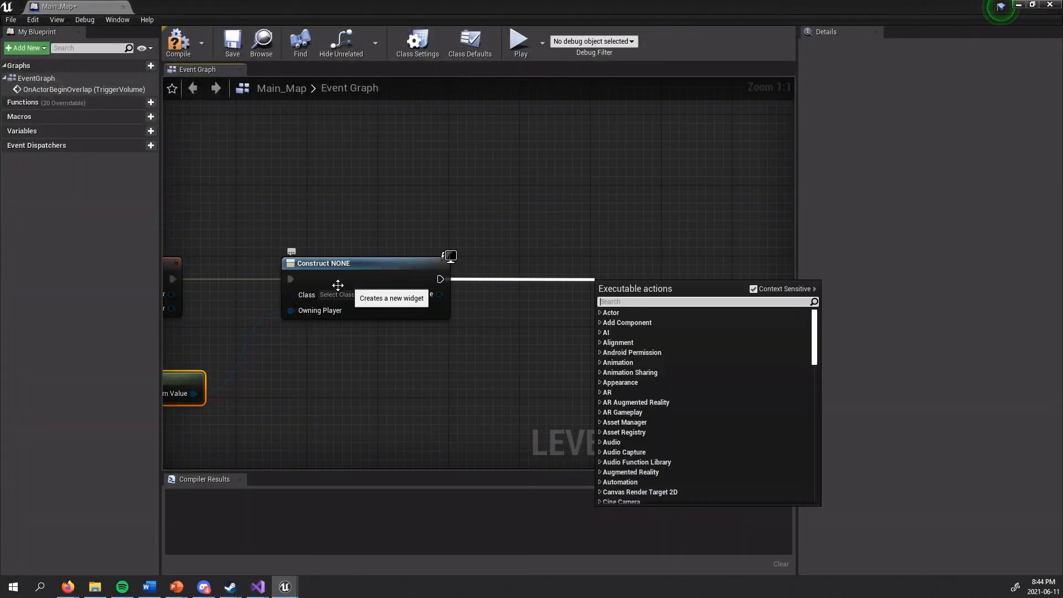
pyautogui.write('add')
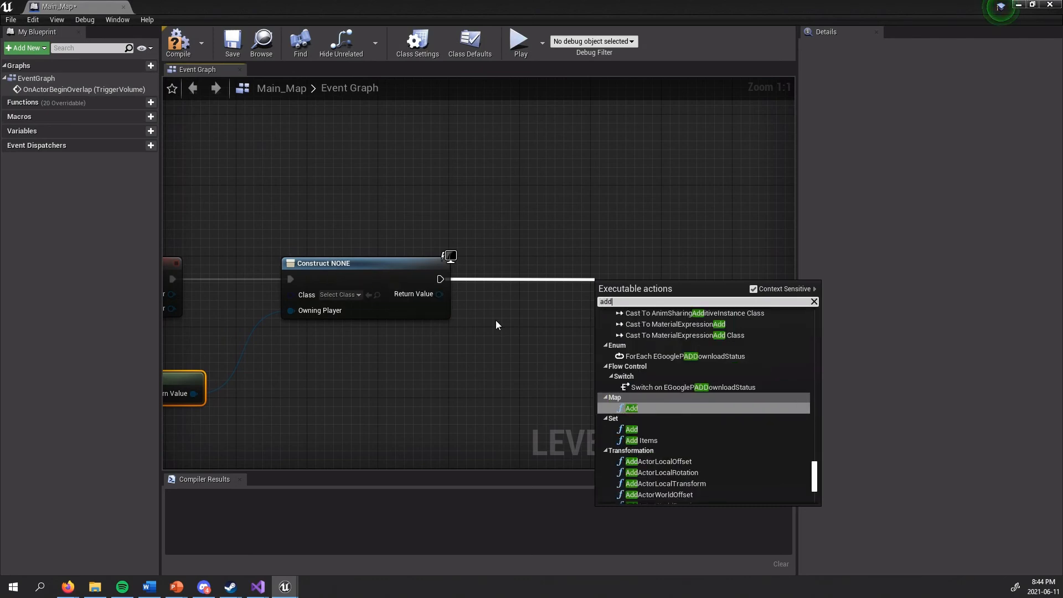
pyautogui.write(' view')
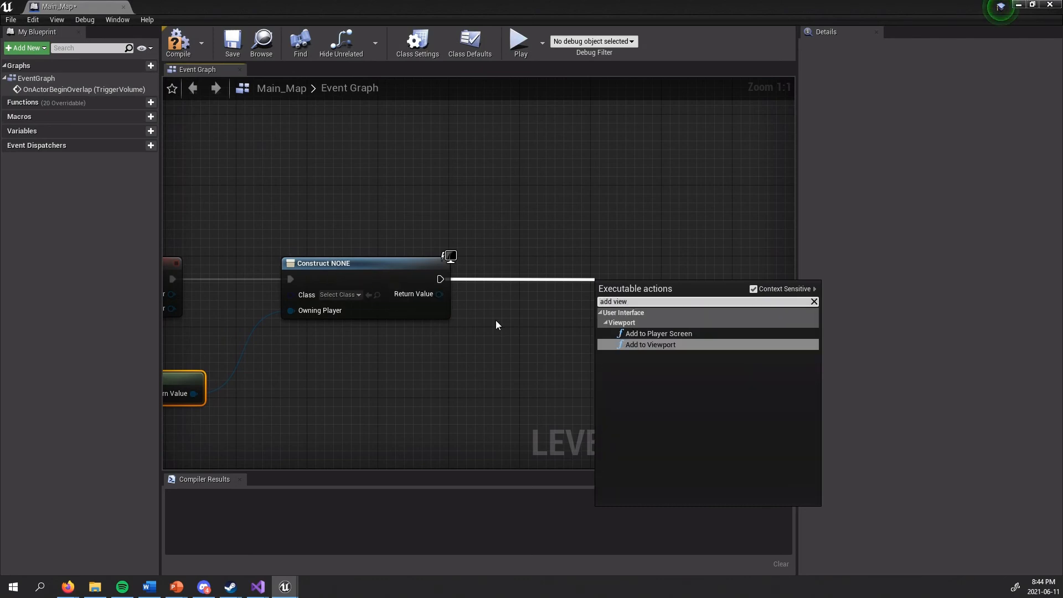
pyautogui.click(686, 345)
pyautogui.moveTo(609, 292); pyautogui.dragTo(581, 254)
# - Connect the widget construction node's Return Value to the Target input of Add to Viewport
pyautogui.moveTo(408, 308); pyautogui.dragTo(553, 298, button='right')
pyautogui.scroll(-1, 553, 298)
pyautogui.moveTo(546, 367); pyautogui.dragTo(519, 338, button='right')
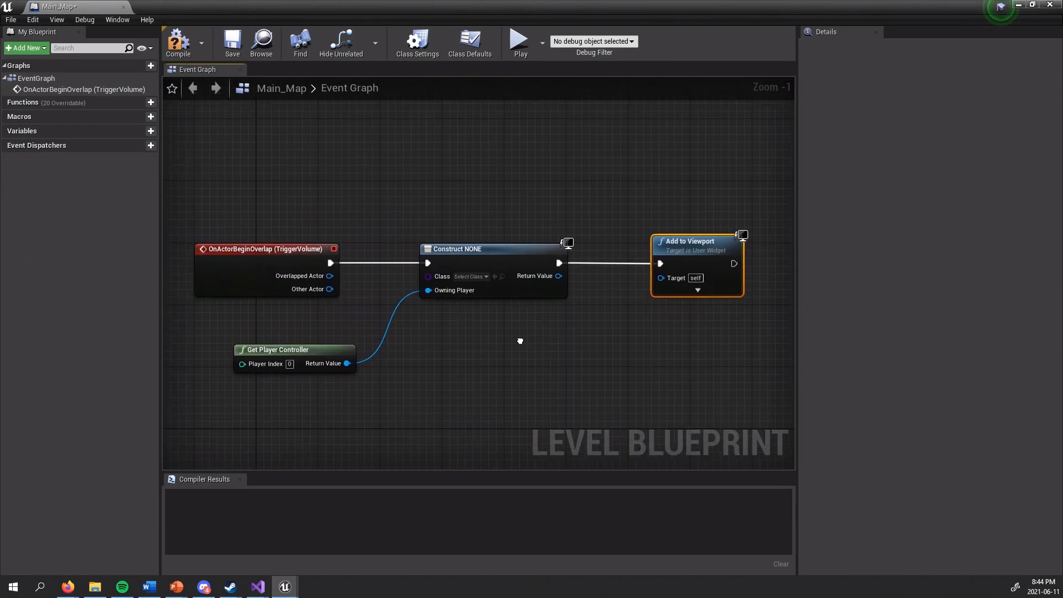
pyautogui.moveTo(559, 274); pyautogui.dragTo(660, 284)
pyautogui.moveTo(662, 276); pyautogui.dragTo(662, 276)
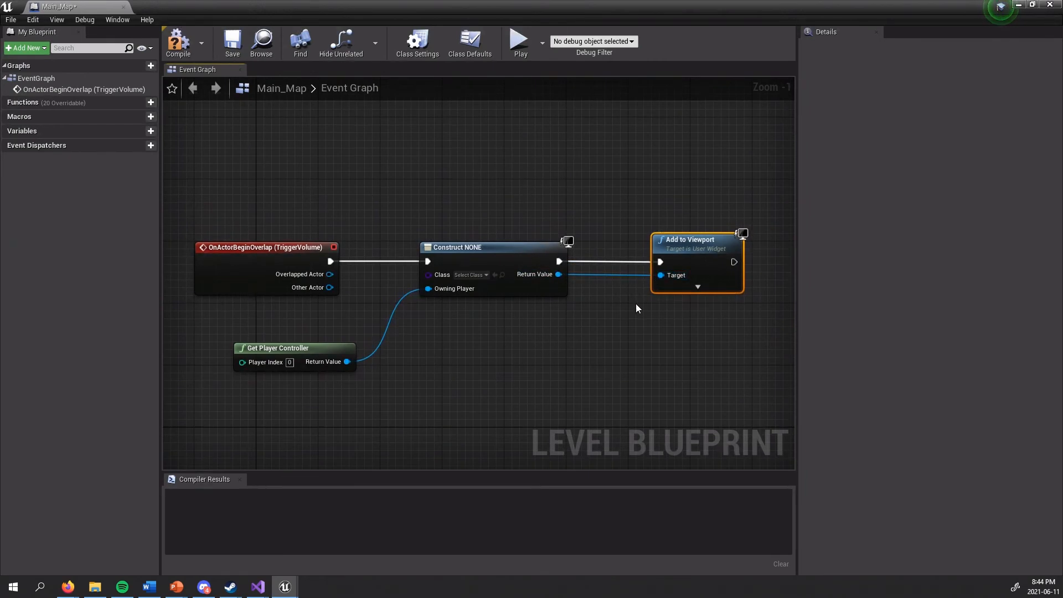
pyautogui.click(615, 364)
pyautogui.click(260, 253)
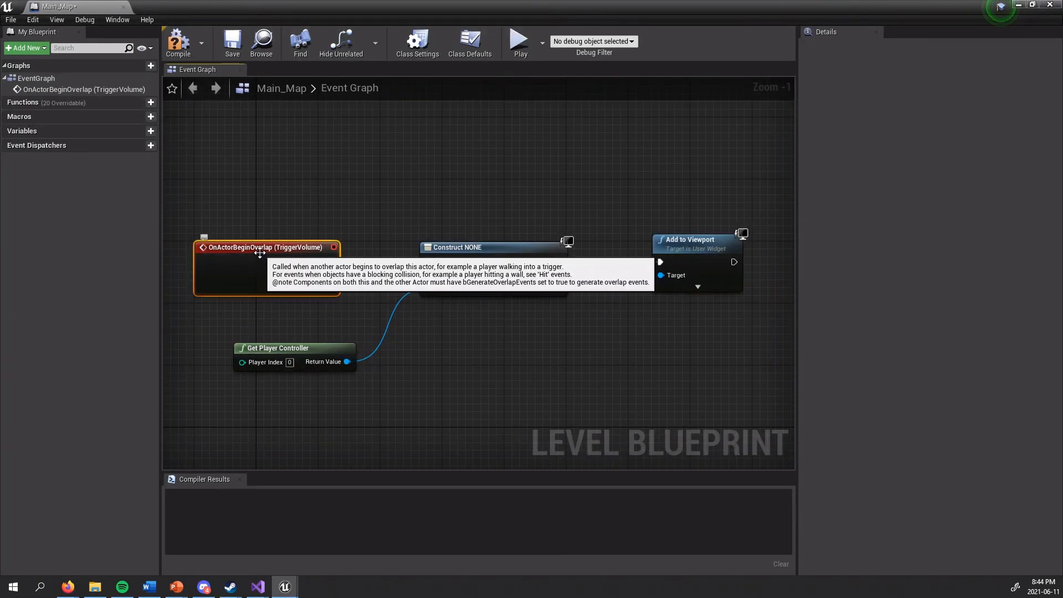
pyautogui.click(477, 254)
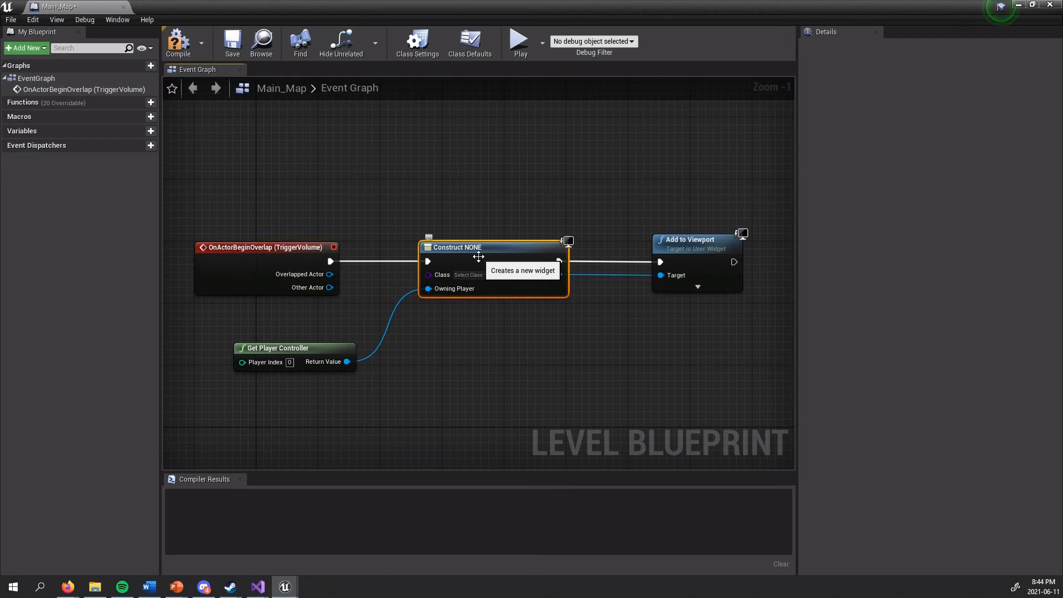
pyautogui.click(692, 252)
pyautogui.click(279, 348)
# - Search the actions available from Add to Viewport's execution output for "set mouse", then for "mouse"
pyautogui.moveTo(553, 363); pyautogui.dragTo(387, 350, button='right')
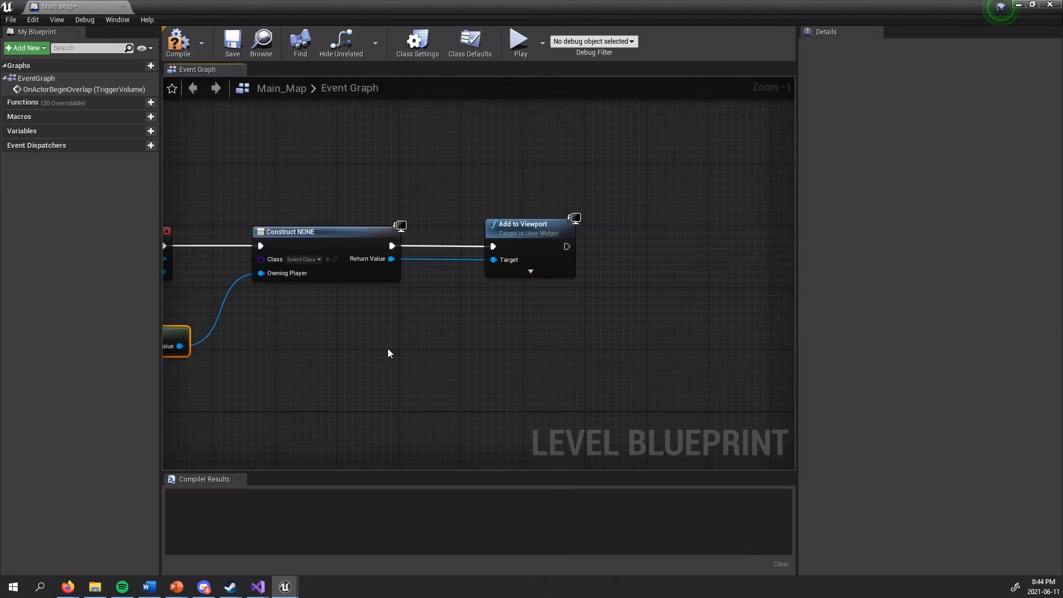
pyautogui.moveTo(243, 318); pyautogui.dragTo(77, 298, button='right')
pyautogui.moveTo(398, 224); pyautogui.dragTo(500, 288)
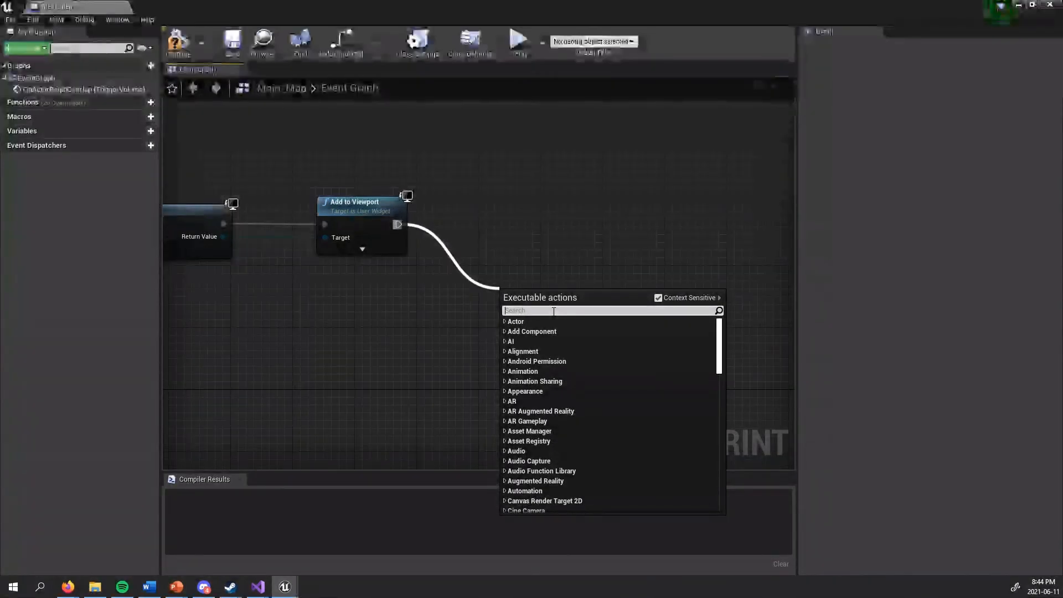
pyautogui.write('set mouse')
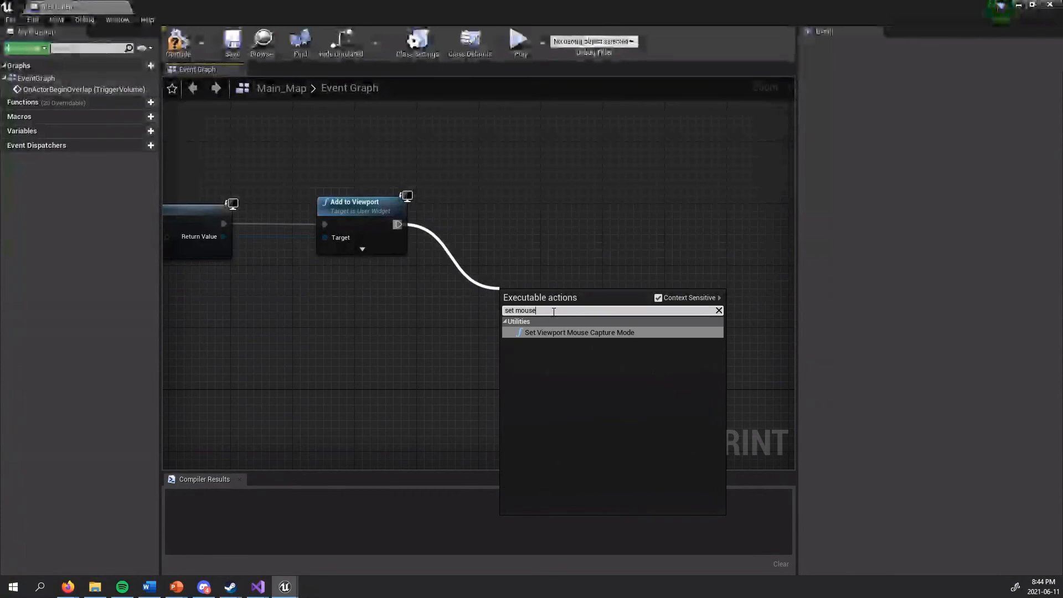
pyautogui.press('BackSpace')
pyautogui.press('BackSpace')
pyautogui.press('BackSpace')
pyautogui.press('BackSpace')
pyautogui.press('BackSpace')
pyautogui.press('BackSpace')
pyautogui.press('BackSpace')
pyautogui.press('BackSpace')
pyautogui.write('show mo')
pyautogui.write('us')
pyautogui.write('mouse')
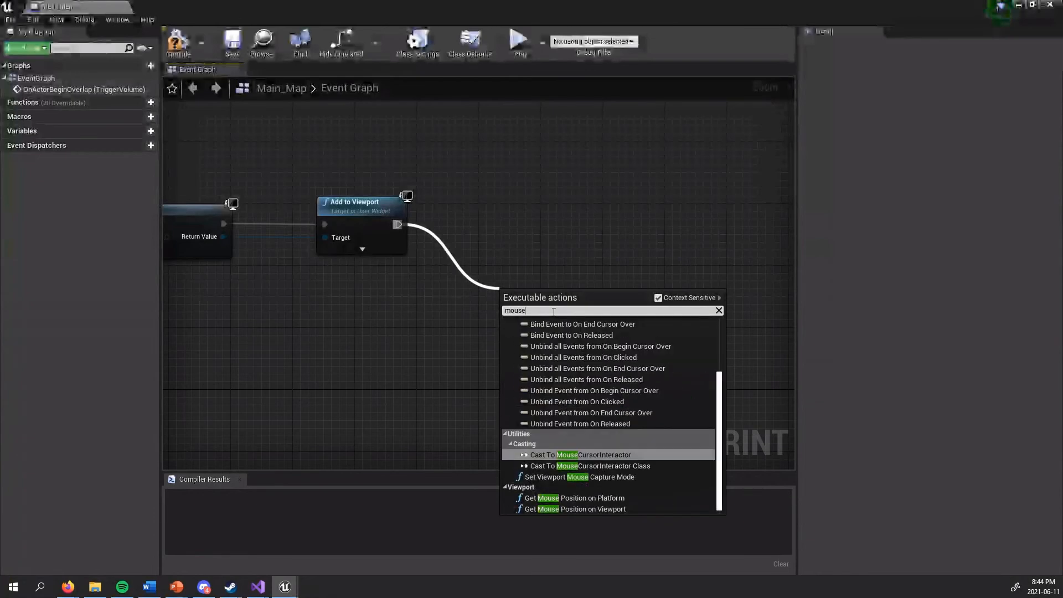
# - Add a Get Mouse Position on Viewport node connected after Add to Viewport and shift it slightly upward
pyautogui.scroll(3, 605, 475)
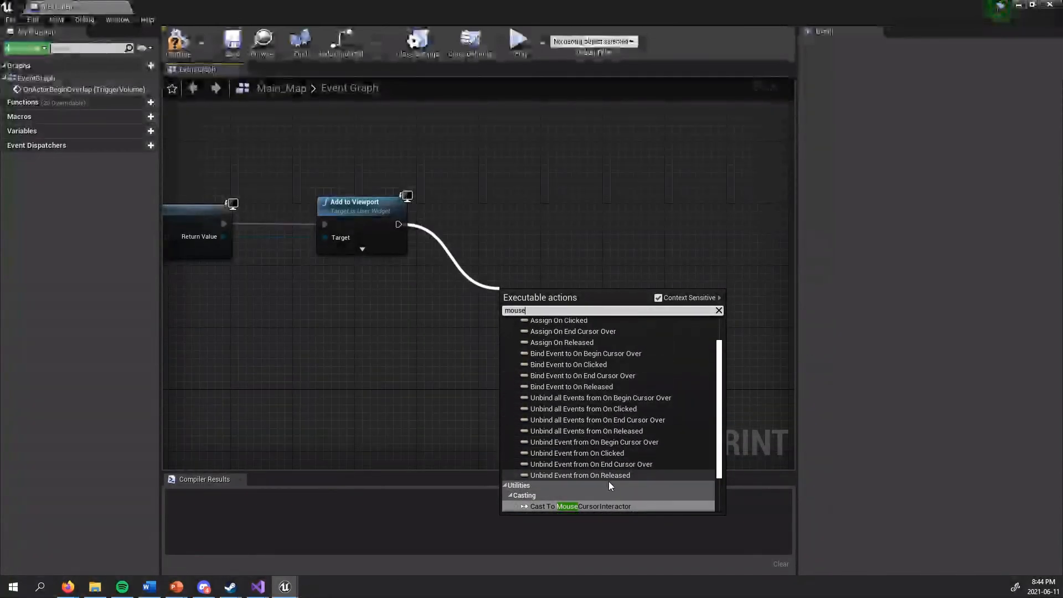
pyautogui.scroll(-2, 607, 480)
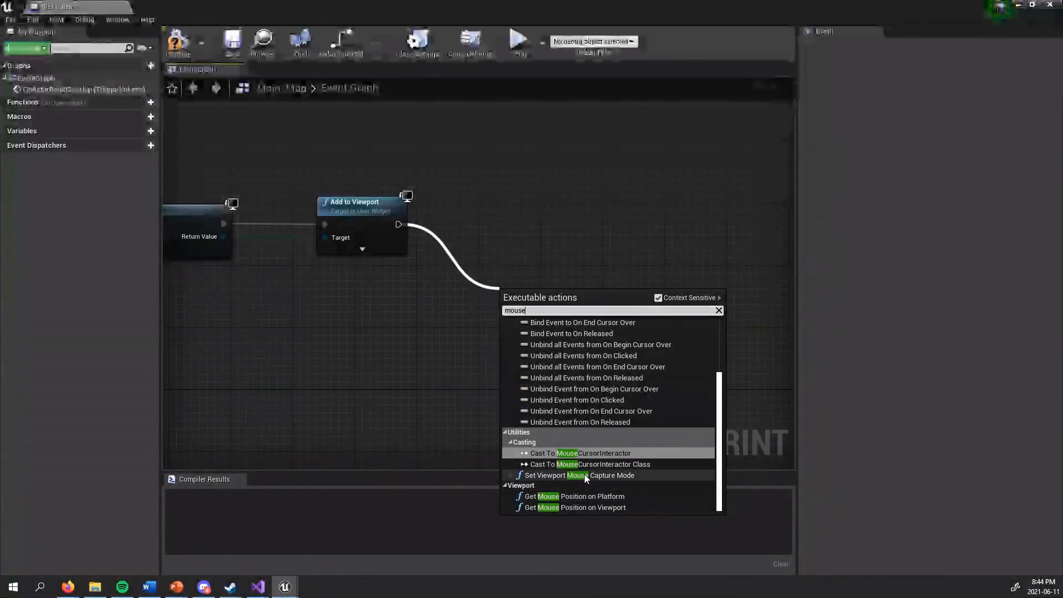
pyautogui.scroll(3, 579, 471)
pyautogui.scroll(-3, 586, 420)
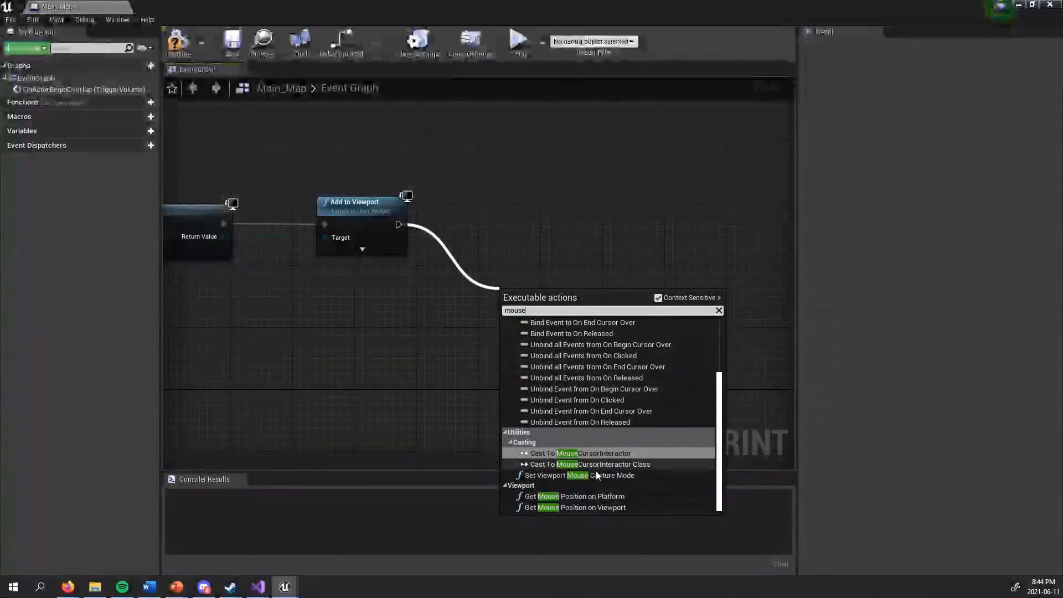
pyautogui.click(564, 506)
pyautogui.moveTo(534, 304); pyautogui.dragTo(533, 272)
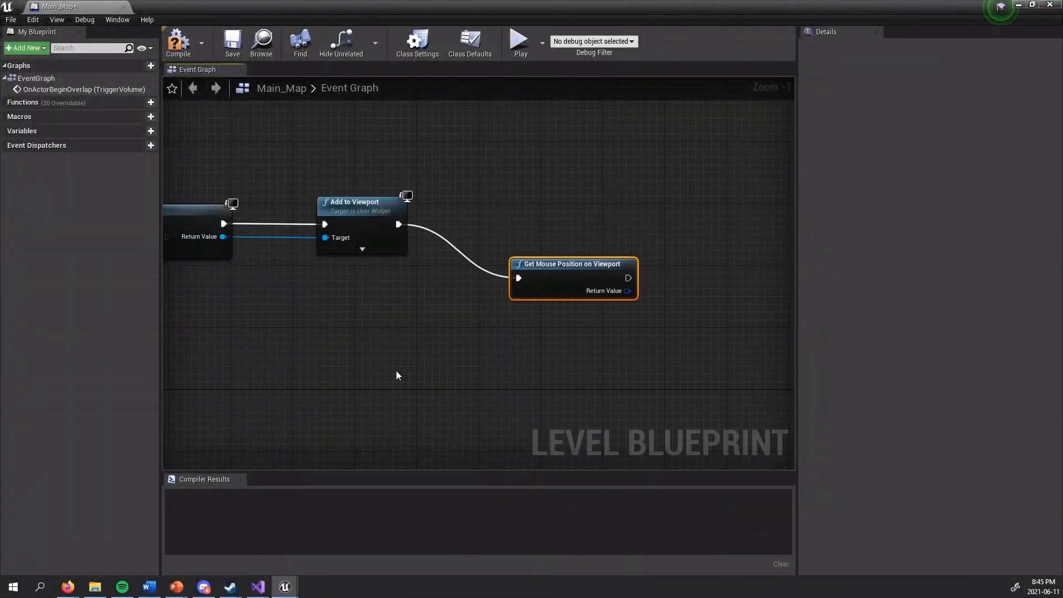
pyautogui.moveTo(537, 212); pyautogui.dragTo(595, 342)
# - Add an Event BeginPlay node to the event graph and position it below the Get Player Controller node
pyautogui.moveTo(360, 347); pyautogui.dragTo(690, 312, button='right')
pyautogui.scroll(-2, 297, 314)
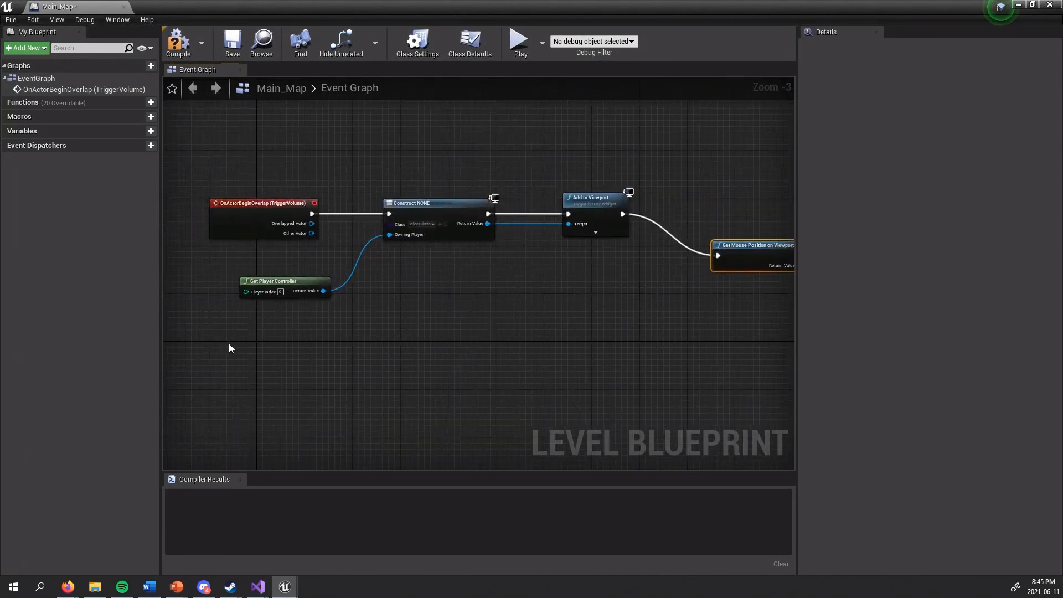
pyautogui.scroll(2, 327, 311)
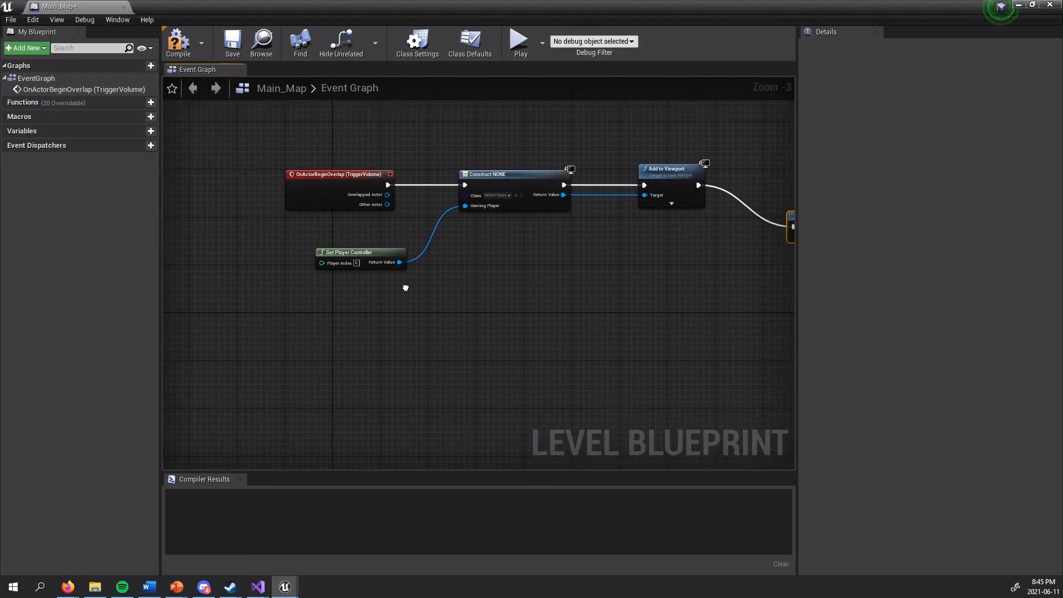
pyautogui.rightClick(317, 319)
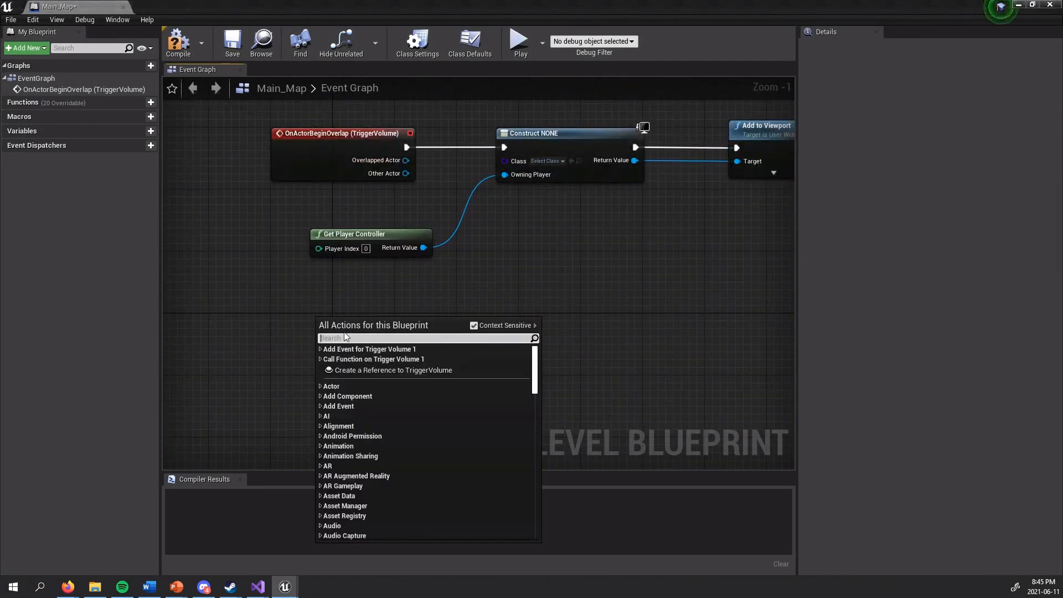
pyautogui.write('event b')
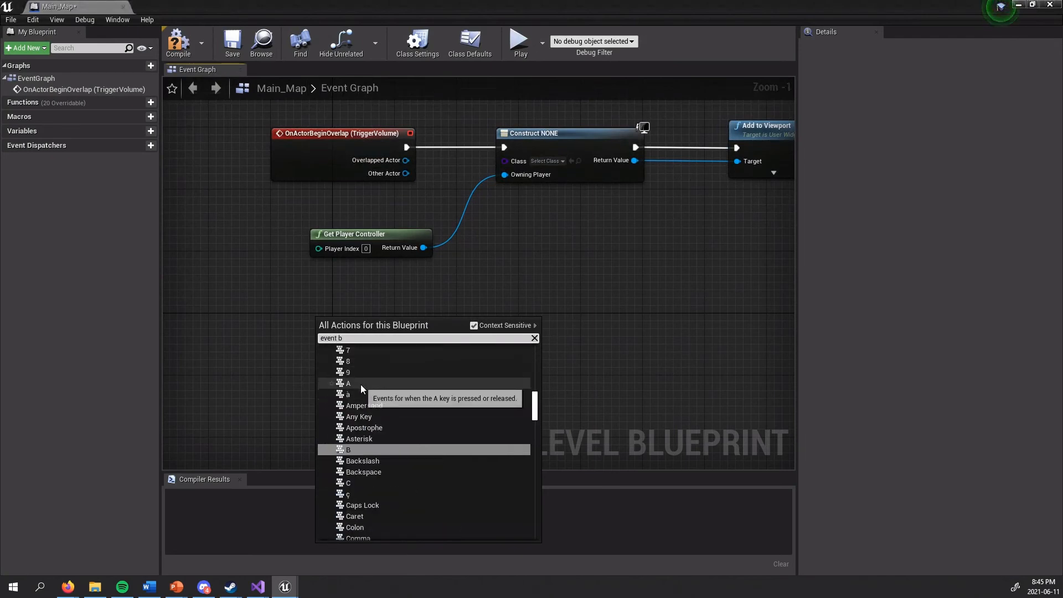
pyautogui.press('BackSpace')
pyautogui.press('BackSpace')
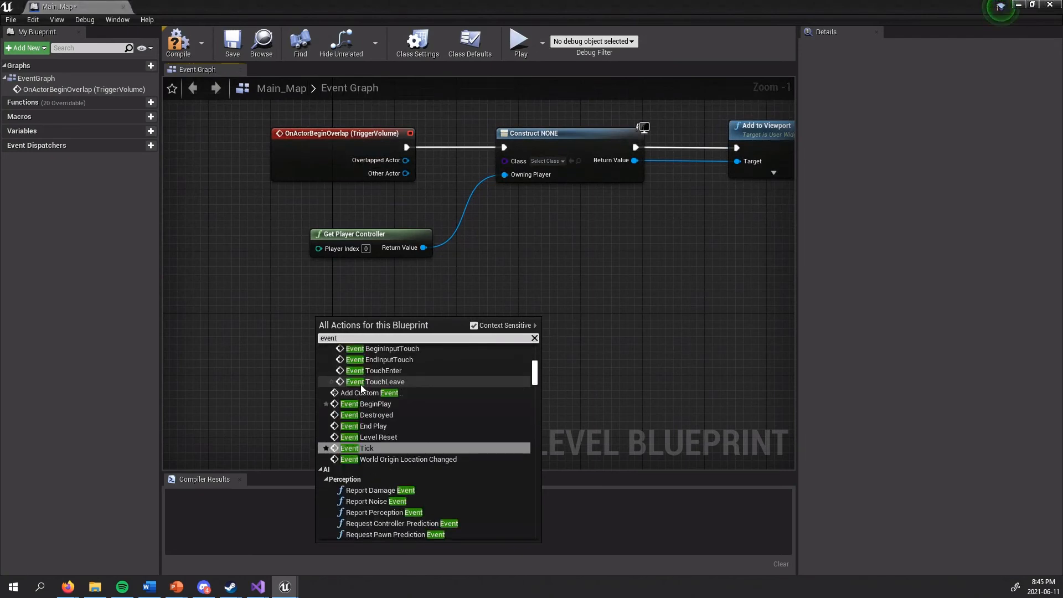
pyautogui.click(465, 405)
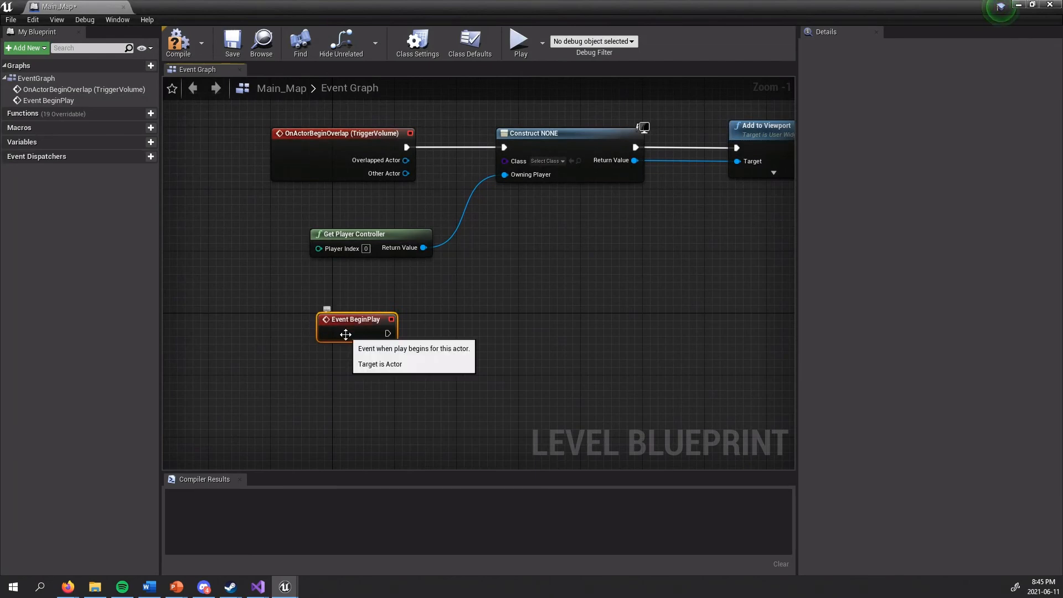
pyautogui.moveTo(338, 317); pyautogui.dragTo(352, 317)
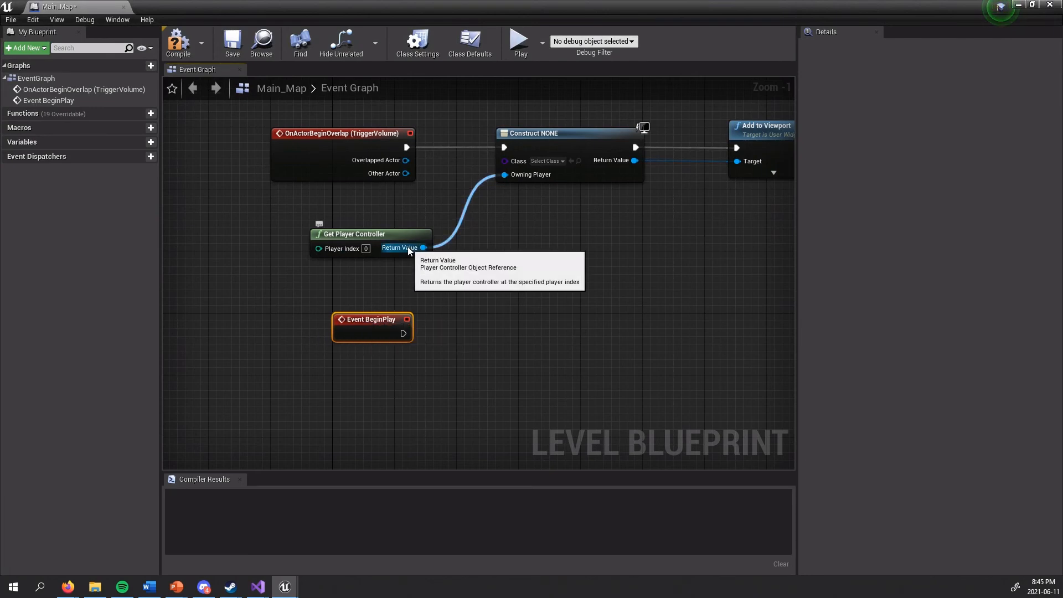
pyautogui.moveTo(299, 301); pyautogui.dragTo(476, 395)
# - Connect a Remove All Widgets node to Event BeginPlay's execution output and align it beside the event
pyautogui.moveTo(448, 376); pyautogui.dragTo(364, 401, button='right')
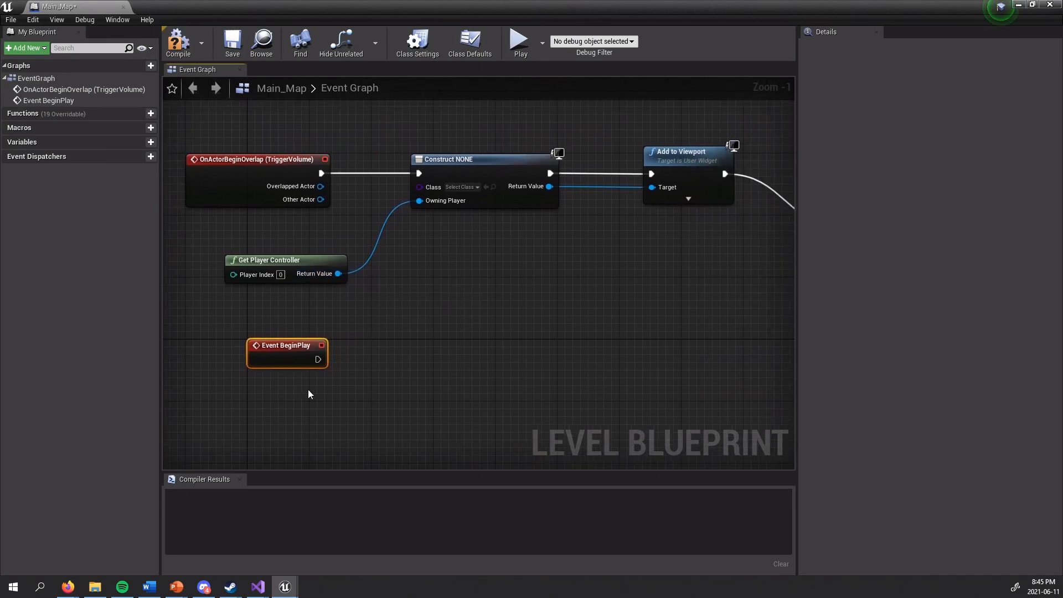
pyautogui.moveTo(318, 359); pyautogui.dragTo(417, 359)
pyautogui.write('re.pv')
pyautogui.press('BackSpace')
pyautogui.write('moveall')
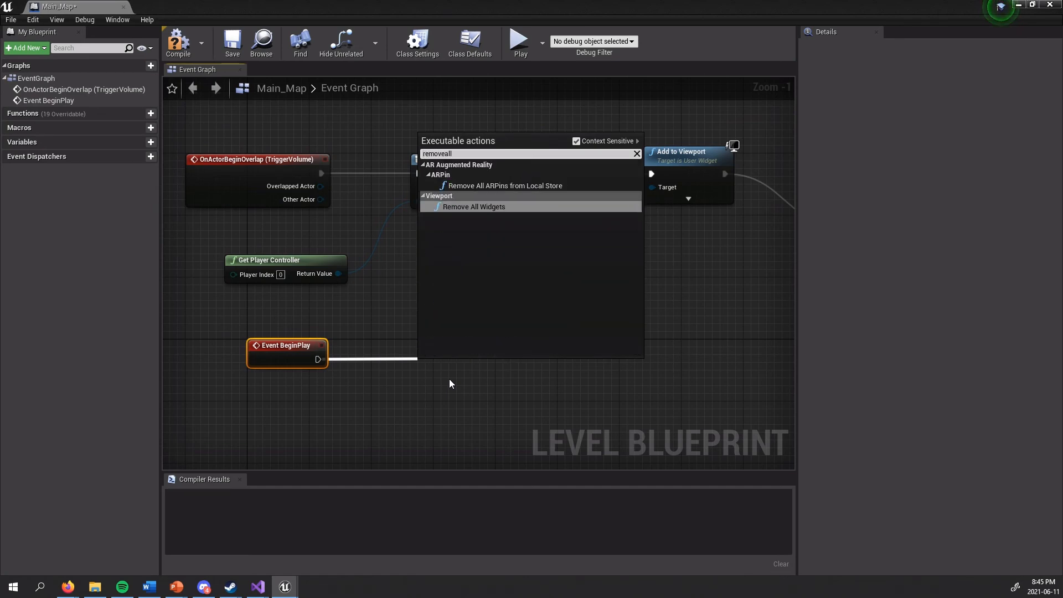
pyautogui.press('Return')
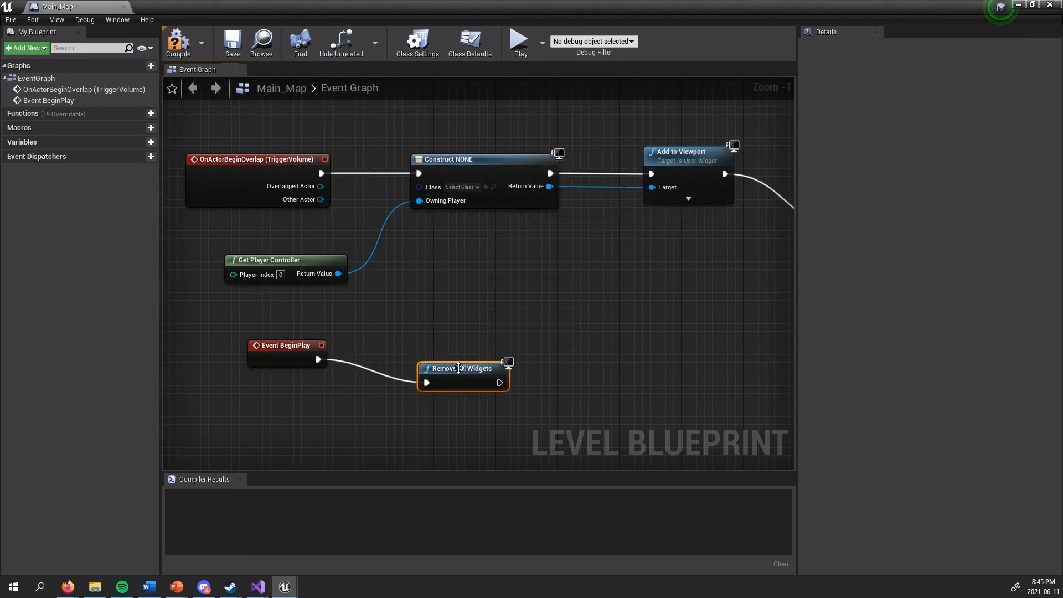
pyautogui.click(422, 299)
pyautogui.click(481, 168)
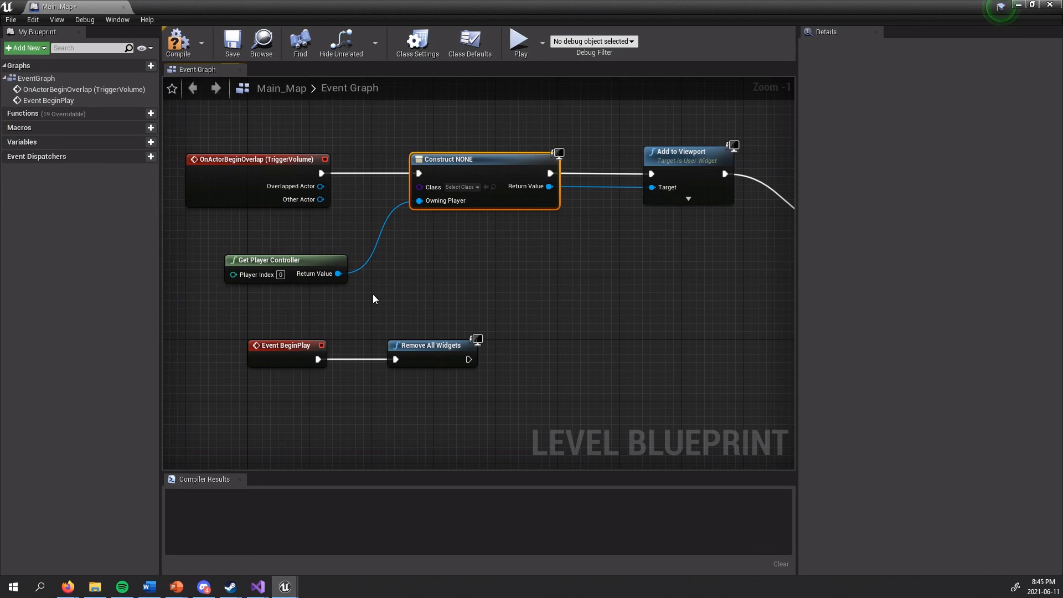
pyautogui.click(283, 156)
pyautogui.click(449, 258)
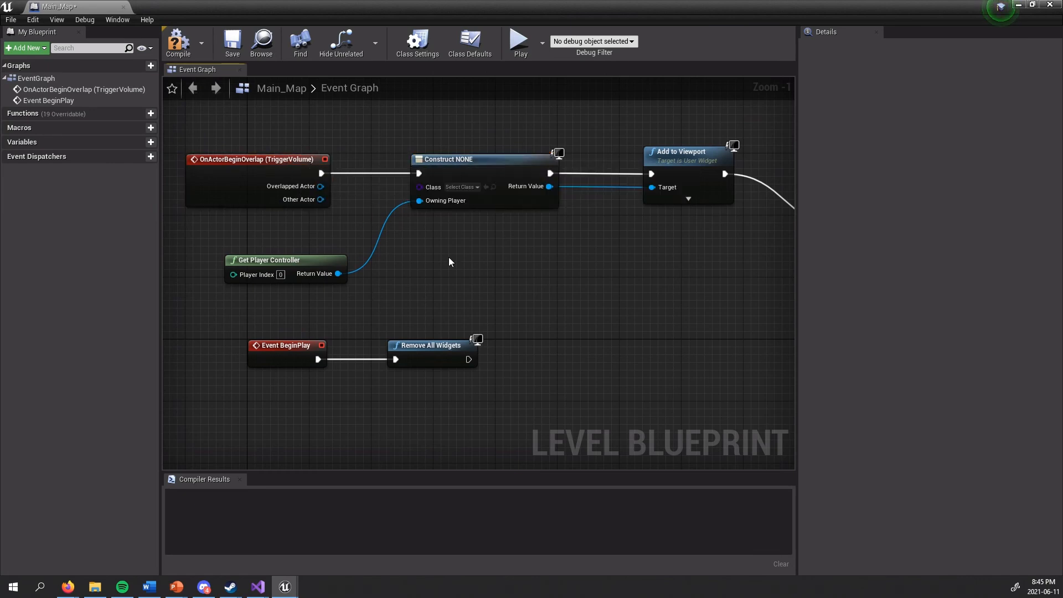
pyautogui.moveTo(306, 235); pyautogui.dragTo(180, 242, button='right')
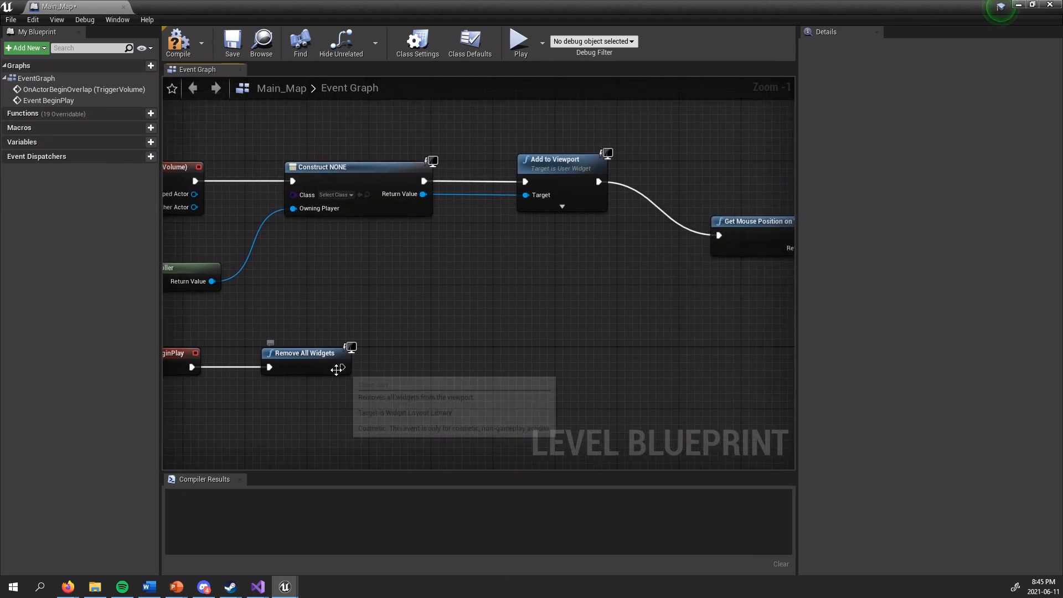
pyautogui.moveTo(342, 367); pyautogui.dragTo(433, 335)
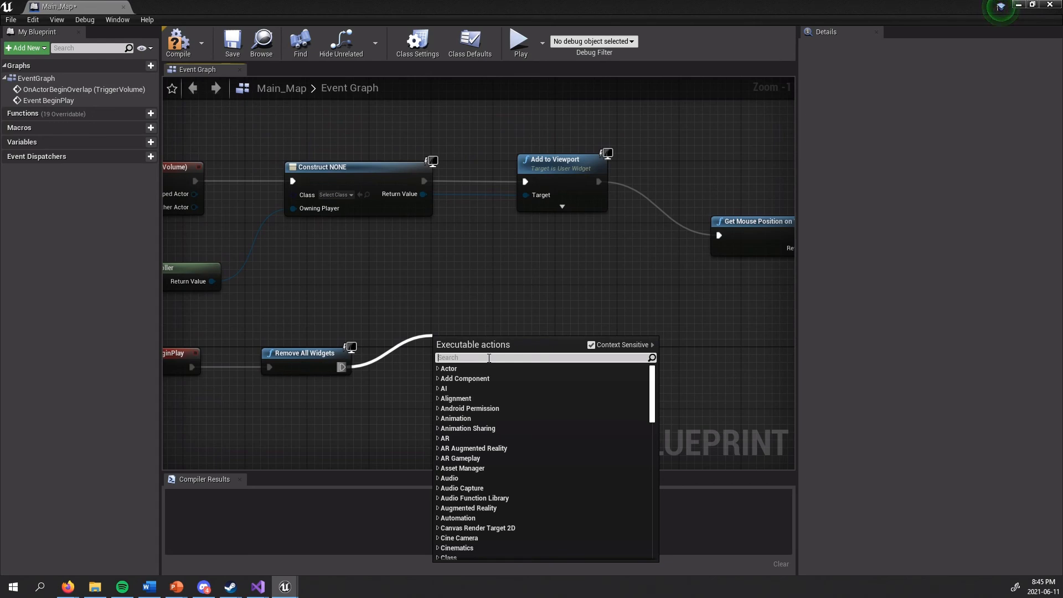
pyautogui.click(387, 305)
pyautogui.moveTo(322, 326); pyautogui.dragTo(262, 341)
# - Compile the level blueprint and bring the Construct NONE node and its Class input into view
pyautogui.moveTo(526, 330); pyautogui.dragTo(628, 343, button='right')
pyautogui.scroll(-3, 627, 343)
pyautogui.scroll(3, 443, 332)
pyautogui.moveTo(448, 344); pyautogui.dragTo(404, 260, button='right')
pyautogui.scroll(1, 474, 260)
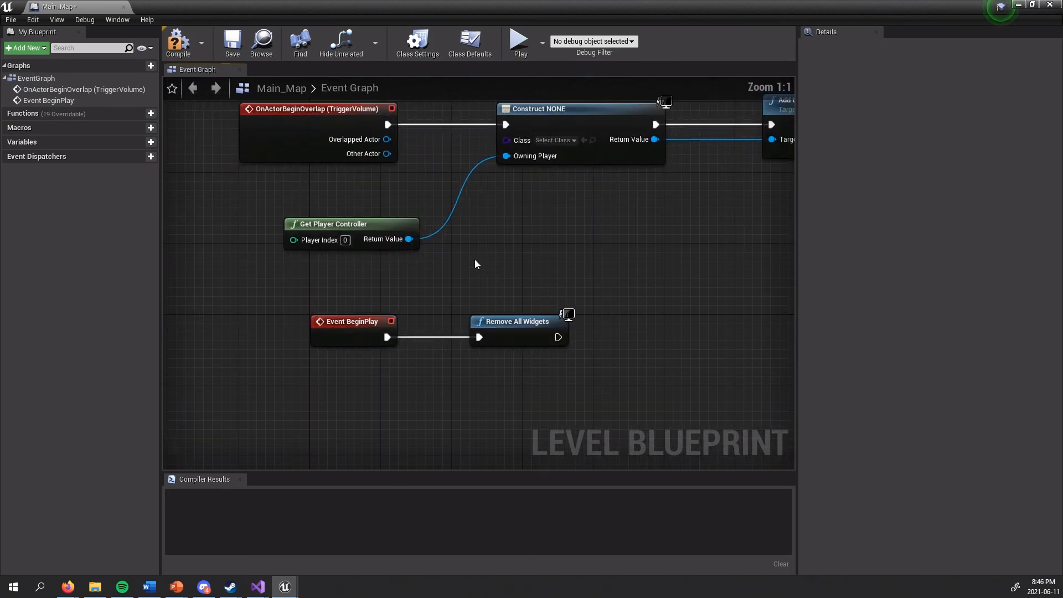
pyautogui.click(509, 321)
pyautogui.moveTo(624, 355); pyautogui.dragTo(608, 292)
pyautogui.click(179, 42)
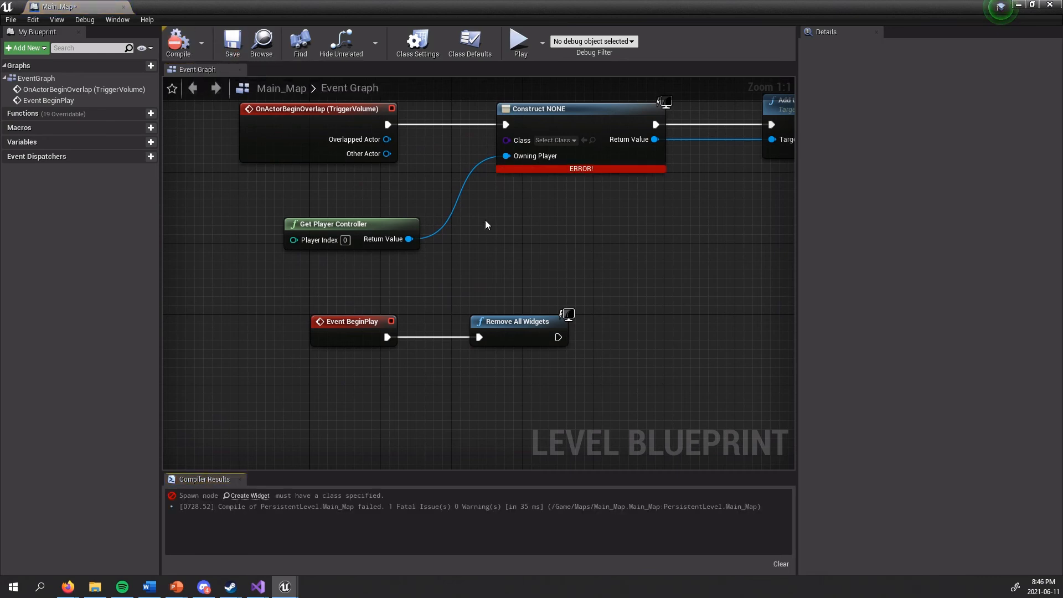
pyautogui.moveTo(354, 158); pyautogui.dragTo(319, 219, button='right')
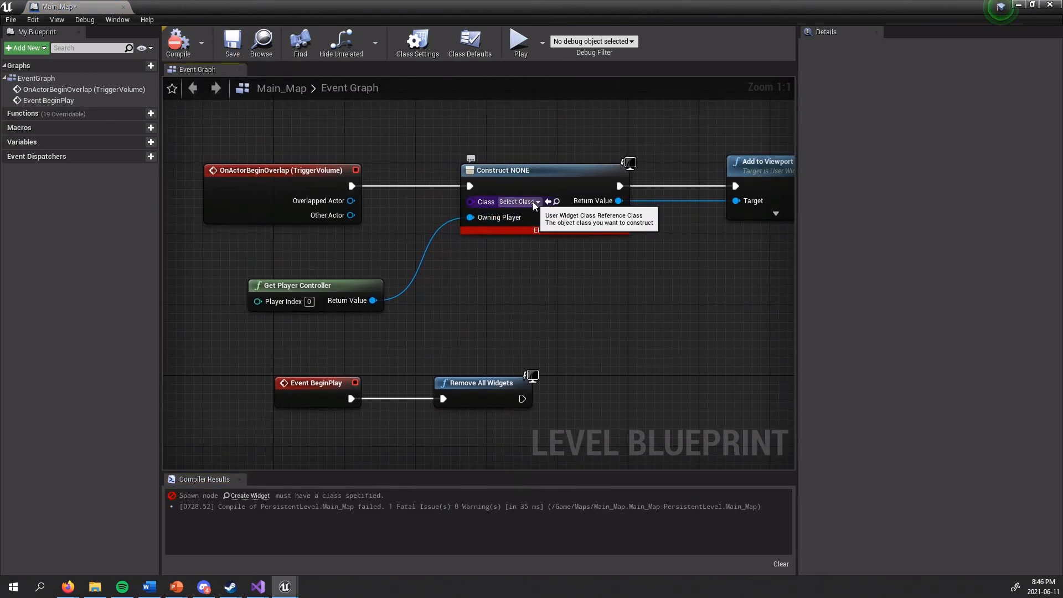
# - Return to the main level editor and create a folder named UI inside the Content folder
pyautogui.click(1020, 4)
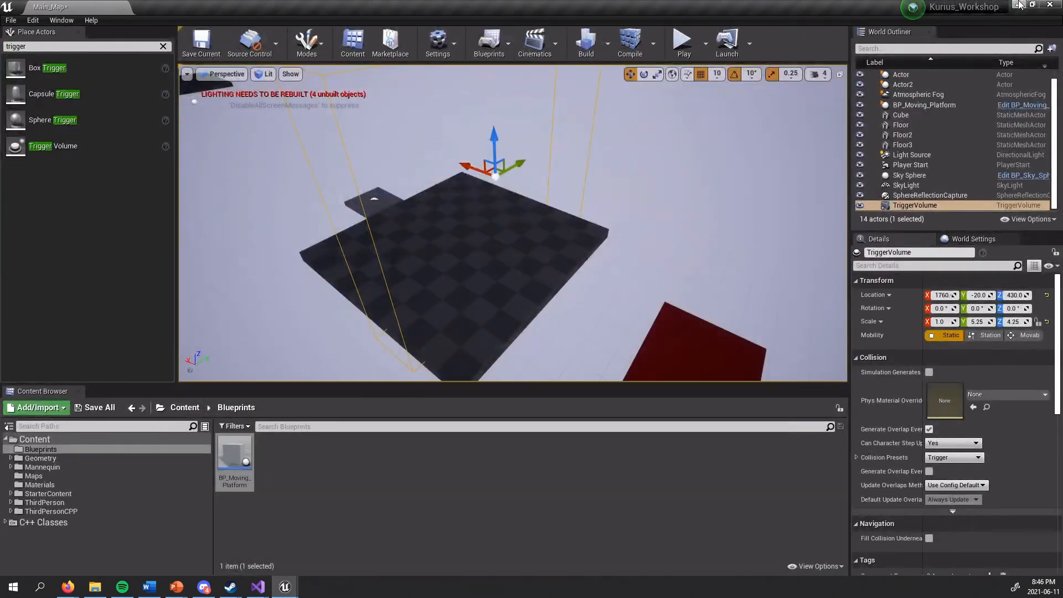
pyautogui.click(114, 439)
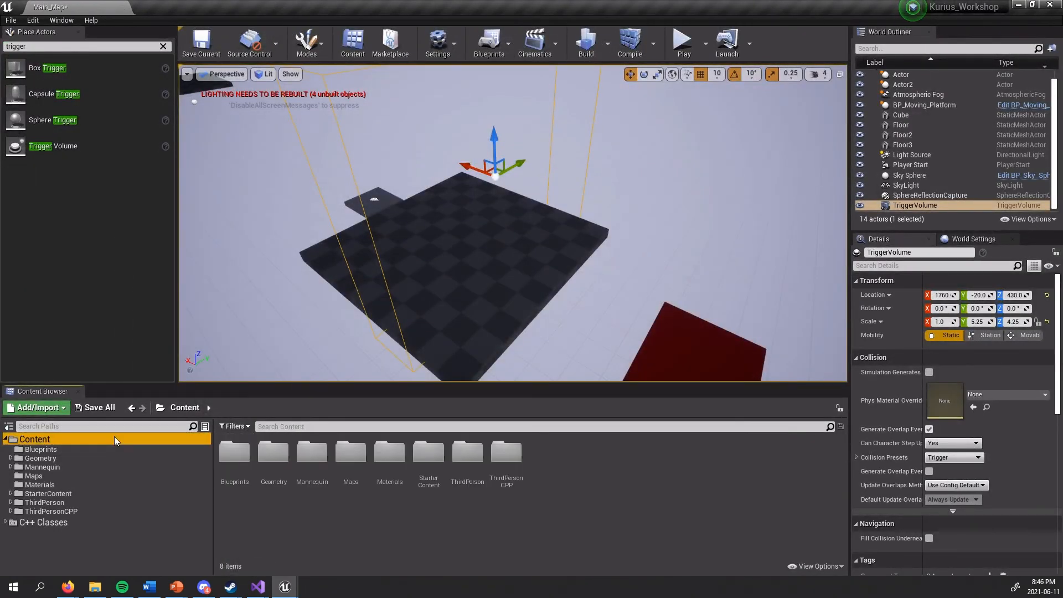
pyautogui.rightClick(109, 436)
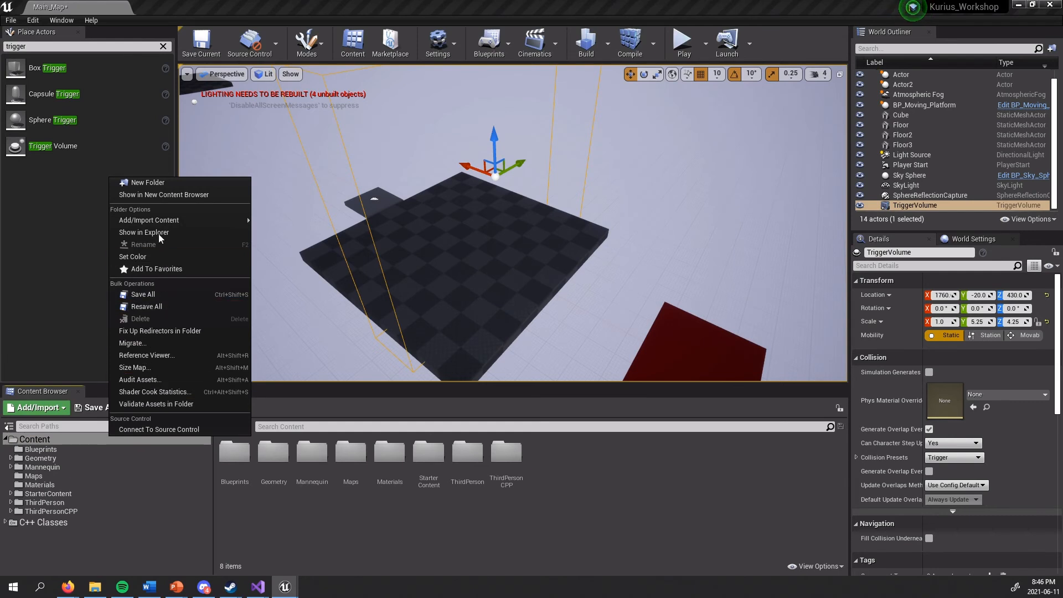
pyautogui.click(147, 182)
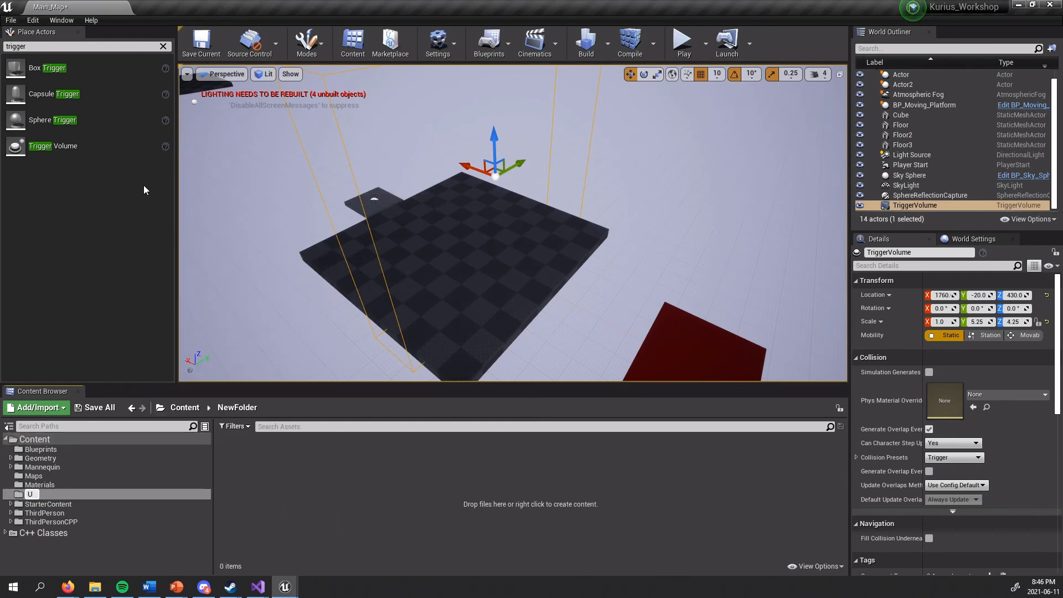
pyautogui.press('Return')
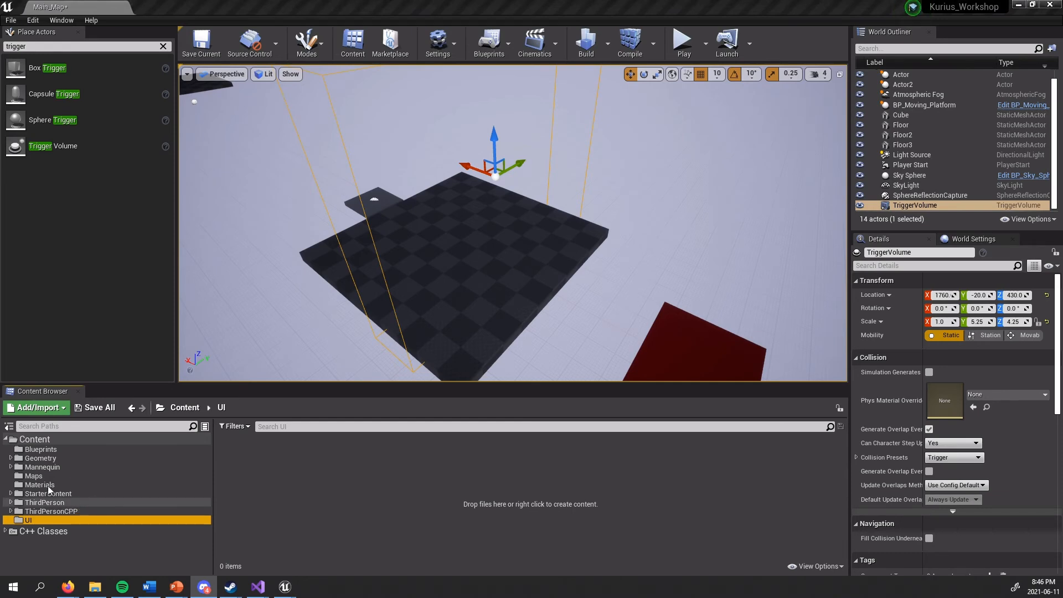
# - Create a Widget Blueprint named START in the UI folder
pyautogui.click(44, 520)
pyautogui.rightClick(293, 476)
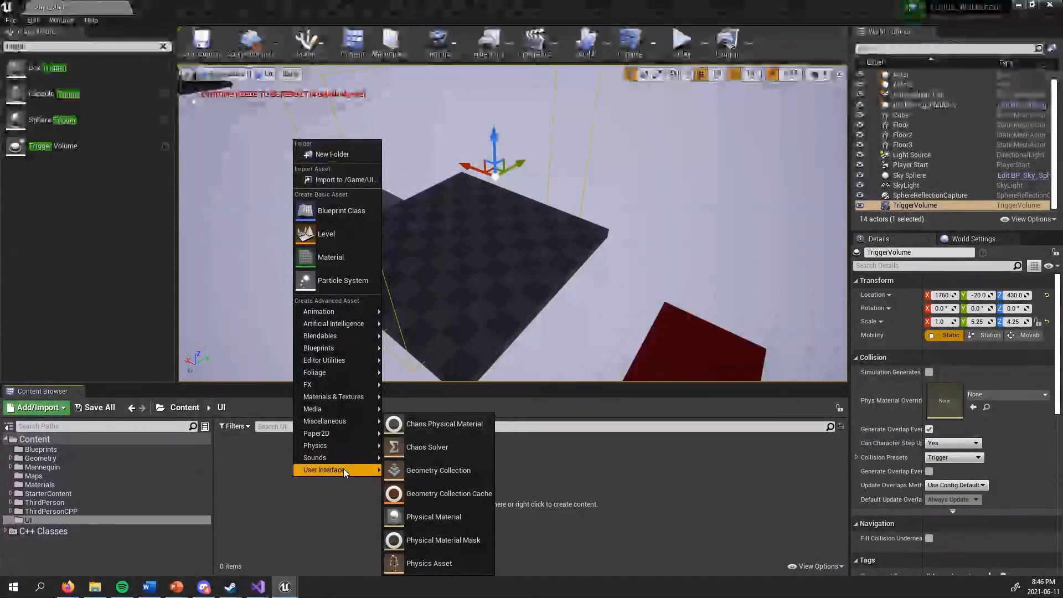
pyautogui.moveTo(344, 469)
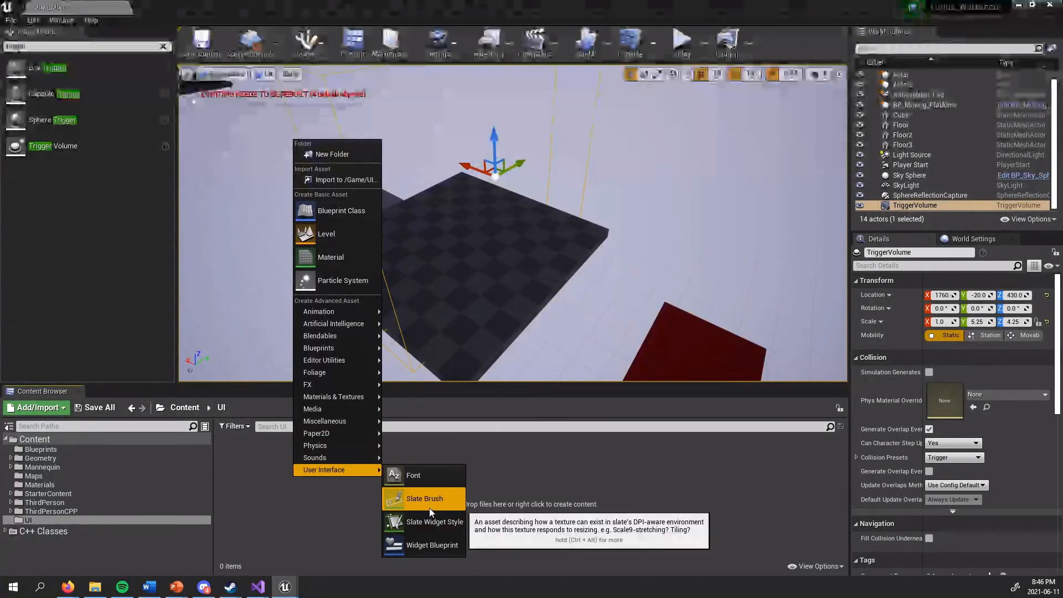
pyautogui.click(424, 545)
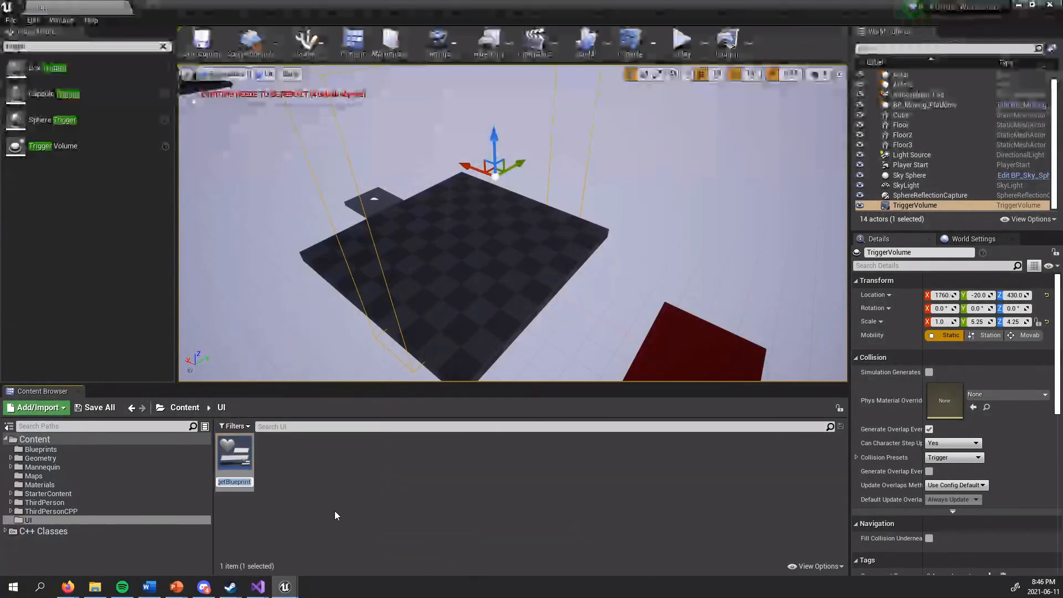
pyautogui.write('START')
pyautogui.press('Return')
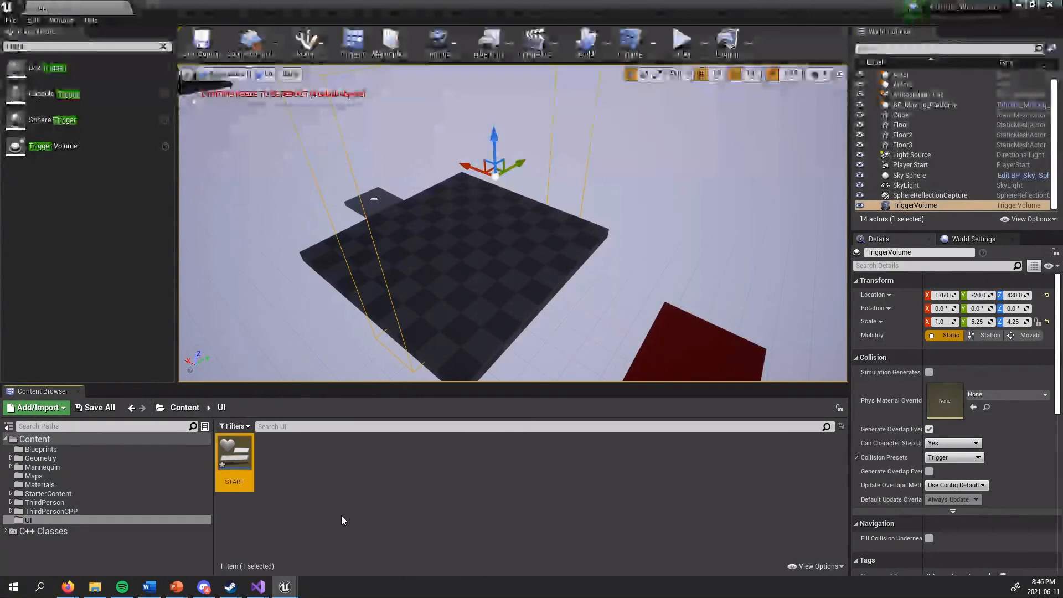
pyautogui.click(341, 516)
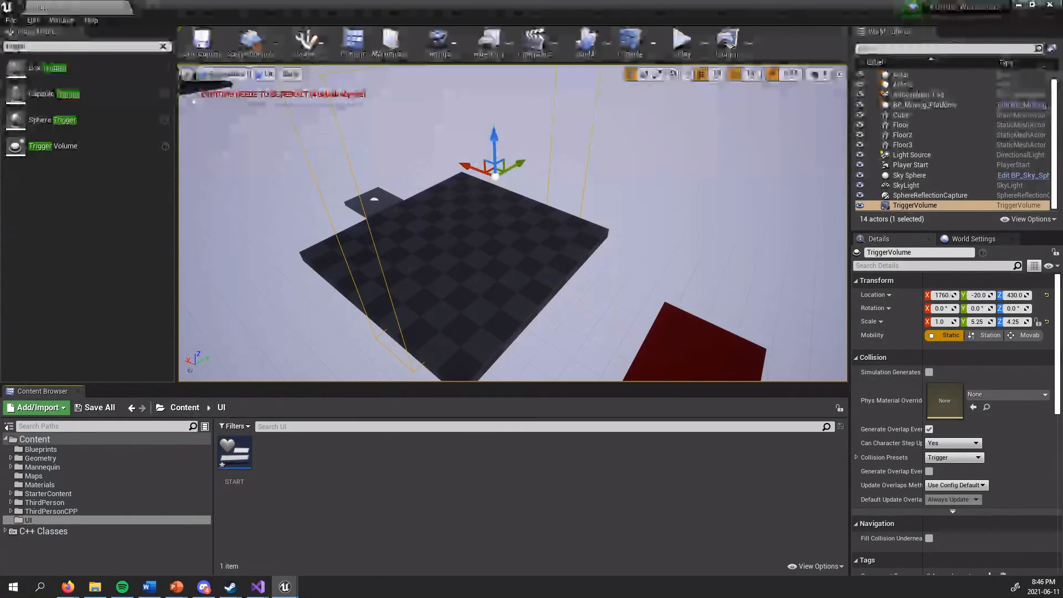
# - Open the START widget blueprint in the widget designer
pyautogui.doubleClick(247, 463)
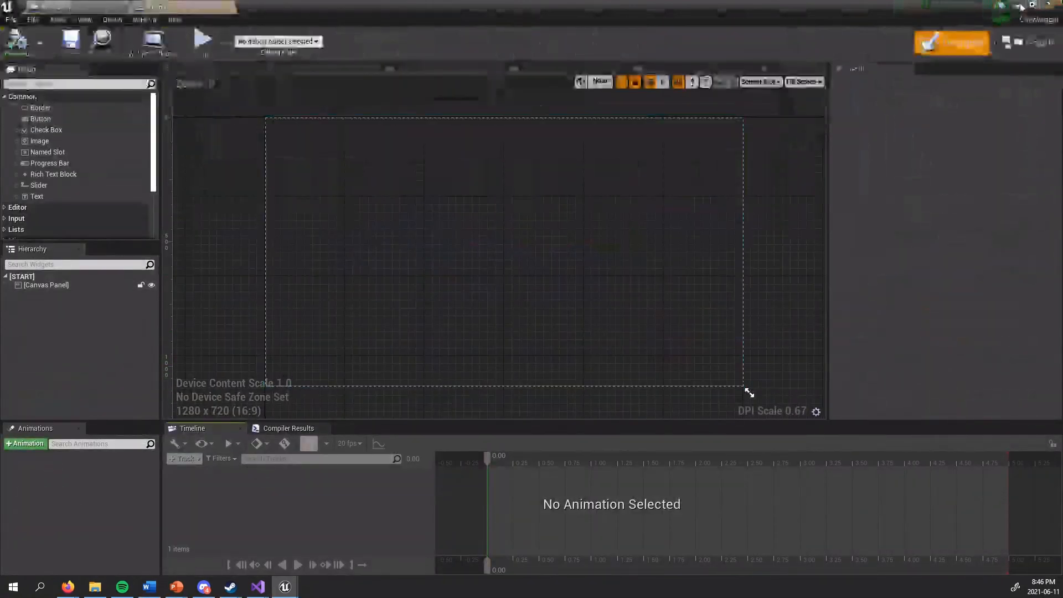
pyautogui.click(1020, 6)
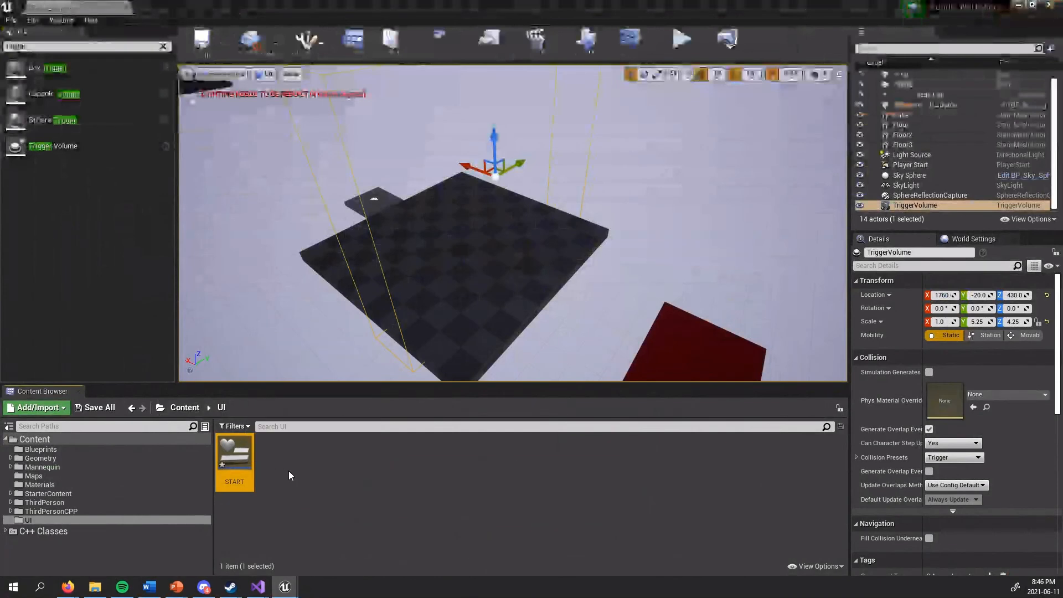
pyautogui.doubleClick(238, 458)
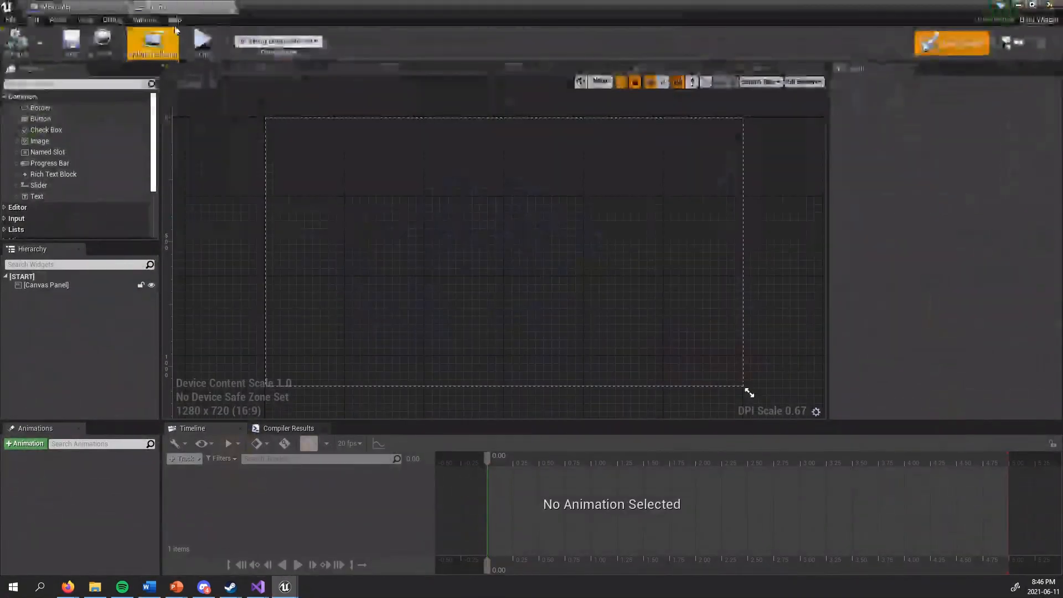
pyautogui.scroll(-1, 295, 239)
pyautogui.scroll(1, 296, 240)
pyautogui.click(60, 7)
pyautogui.click(178, 7)
# - Place a Border on the canvas at about X 448, Y 232 and size it to about 1043 by 556
pyautogui.scroll(2, 268, 296)
pyautogui.scroll(1, 344, 247)
pyautogui.moveTo(347, 244); pyautogui.dragTo(279, 325, button='right')
pyautogui.scroll(-2, 277, 253)
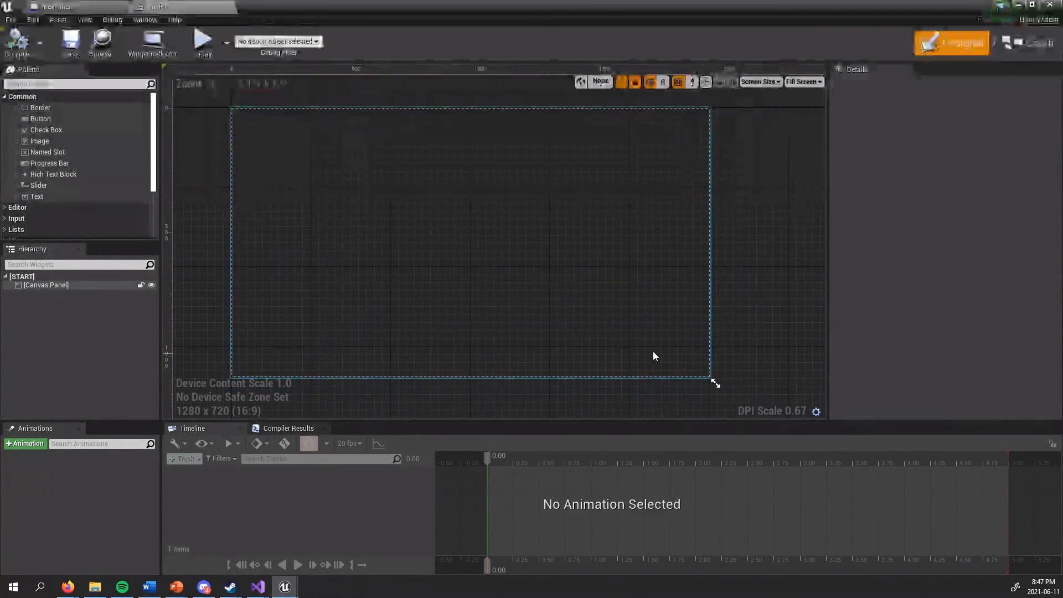
pyautogui.moveTo(42, 109); pyautogui.dragTo(604, 306)
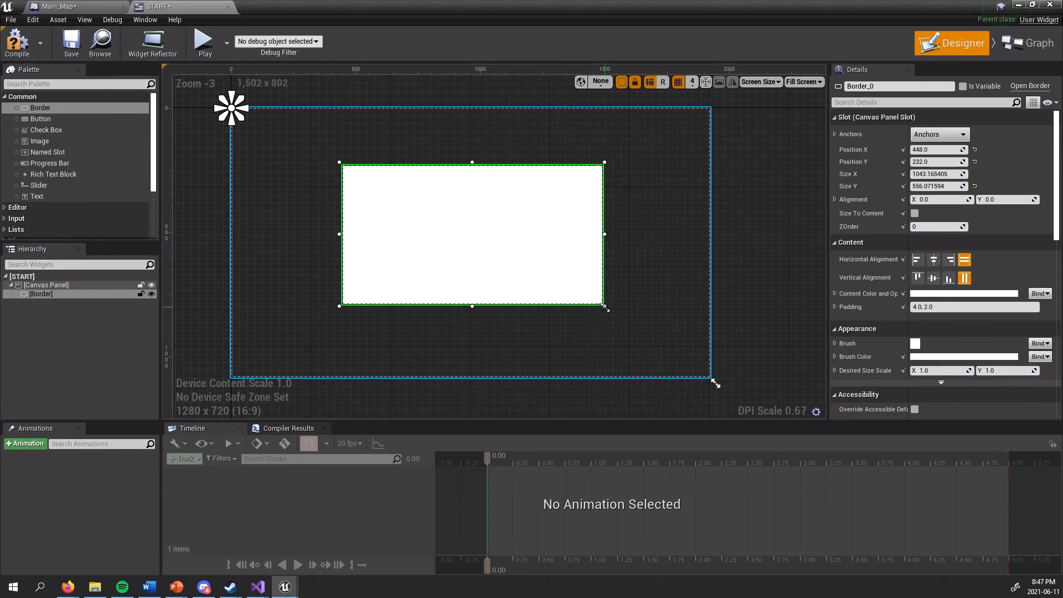
pyautogui.moveTo(678, 237); pyautogui.dragTo(701, 269, button='right')
pyautogui.scroll(1, 698, 267)
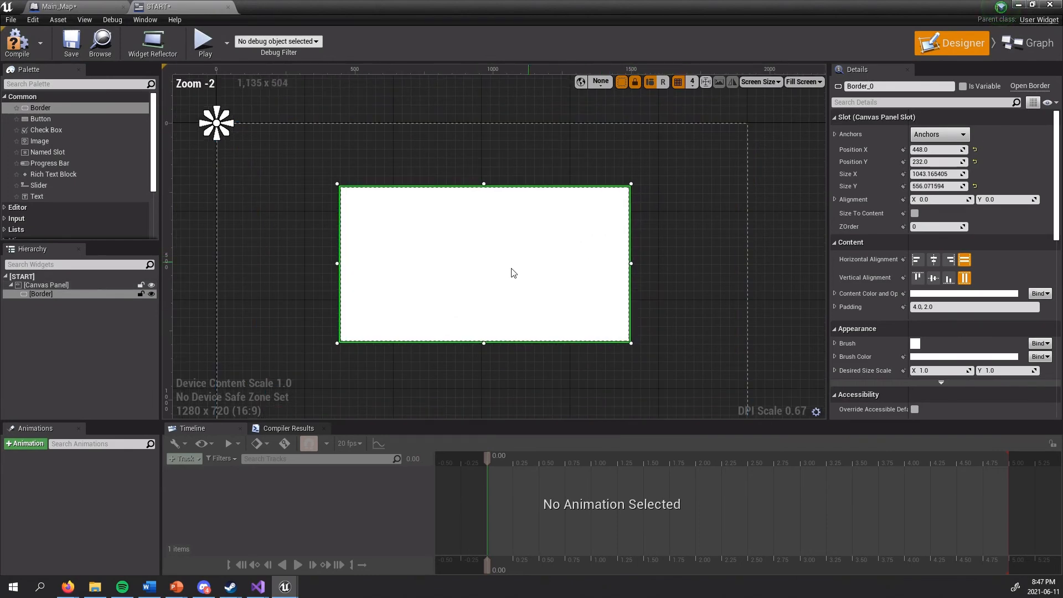
pyautogui.scroll(2, 498, 270)
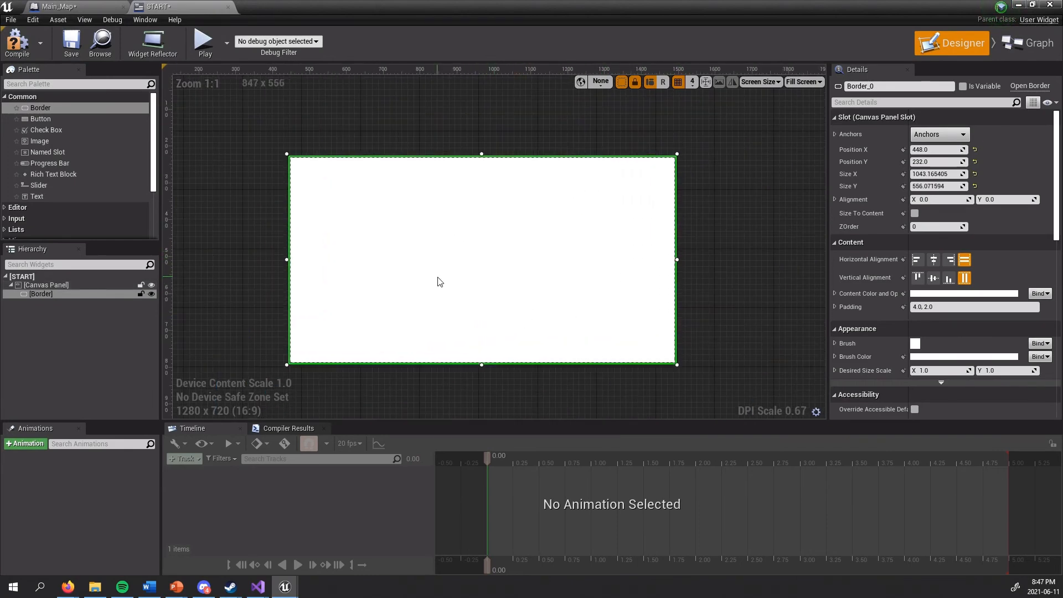
# - Set the border's Content Color and Opacity to a dark green, hex sRGB 00A858FF
pyautogui.scroll(-5, 936, 238)
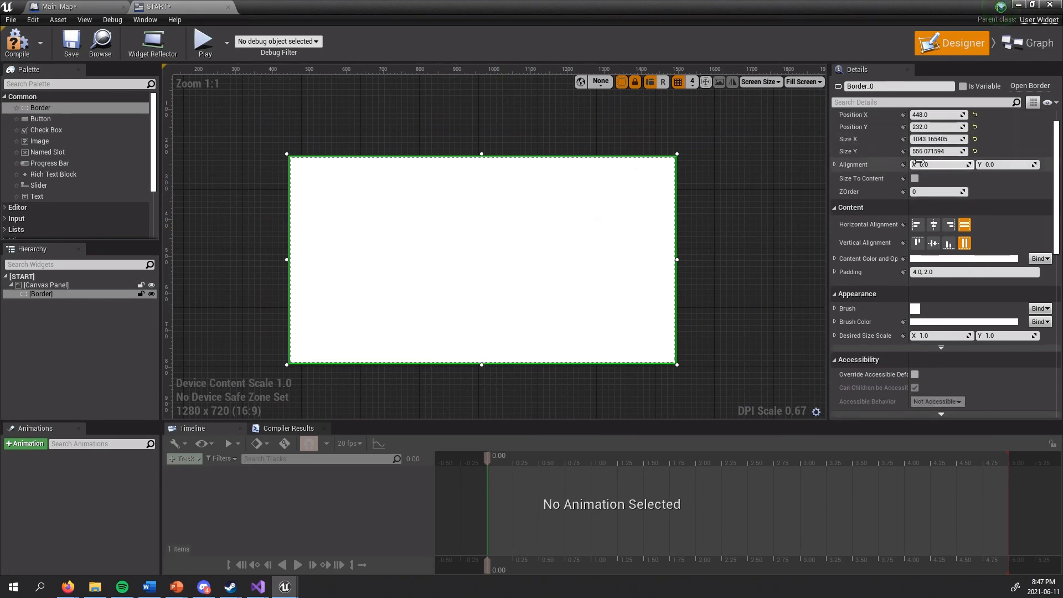
pyautogui.scroll(-6, 936, 240)
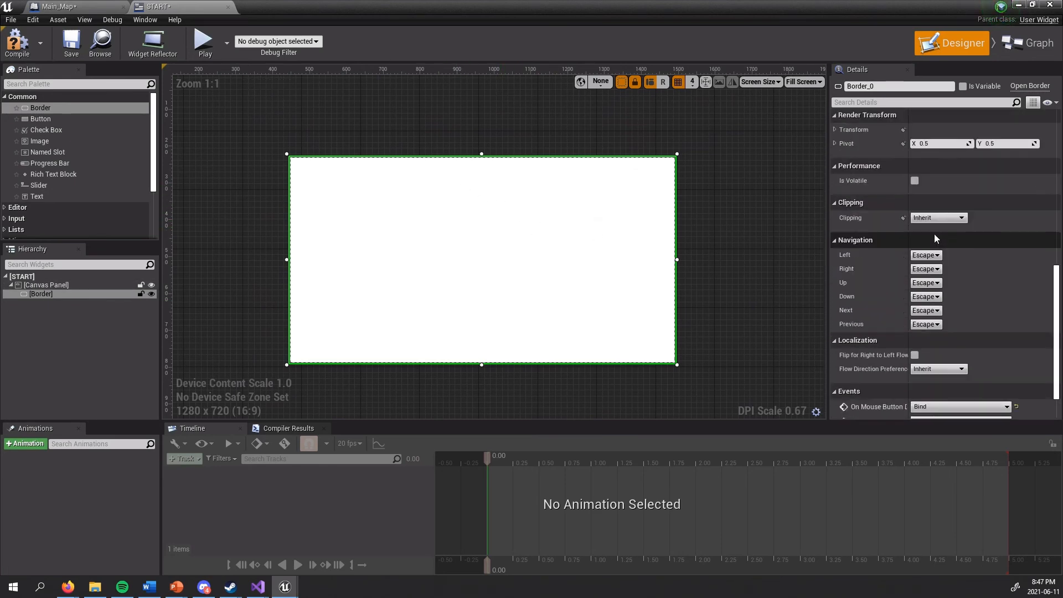
pyautogui.scroll(7, 941, 236)
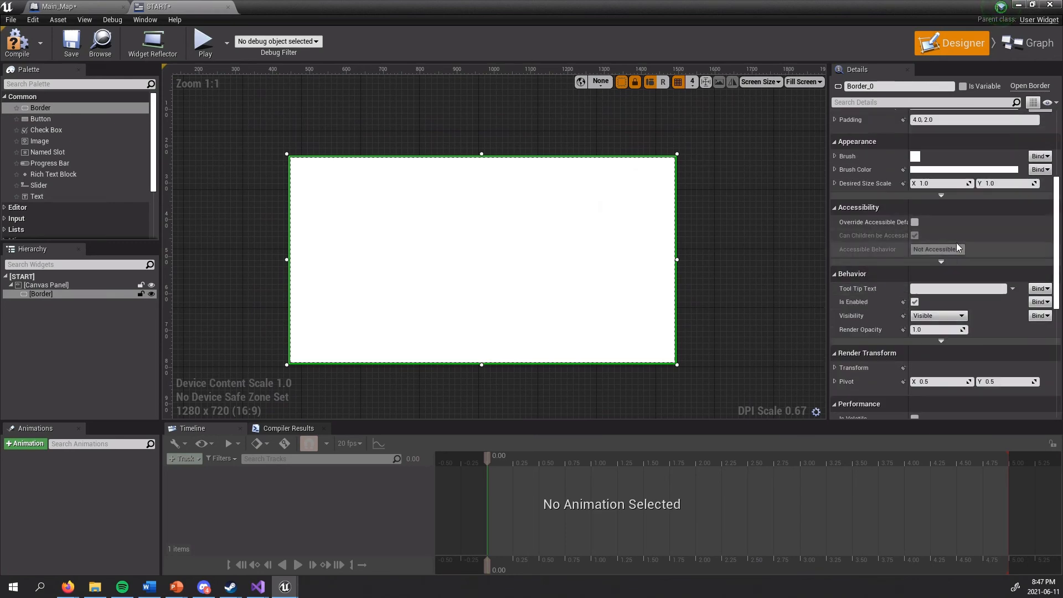
pyautogui.scroll(2, 935, 244)
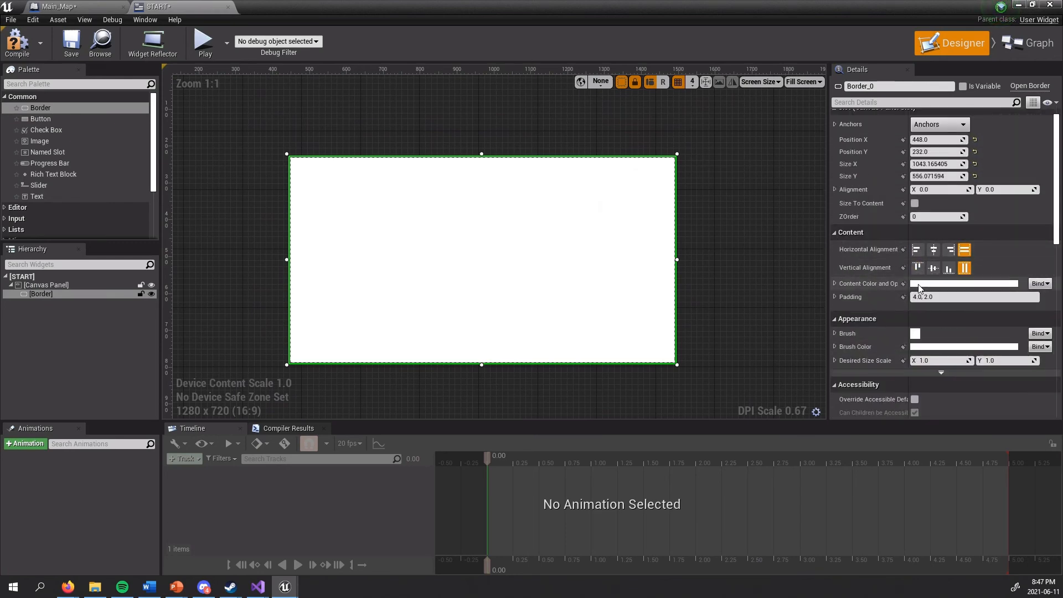
pyautogui.click(922, 284)
pyautogui.moveTo(790, 291); pyautogui.dragTo(724, 225)
pyautogui.click(685, 284)
pyautogui.moveTo(686, 284); pyautogui.dragTo(661, 264)
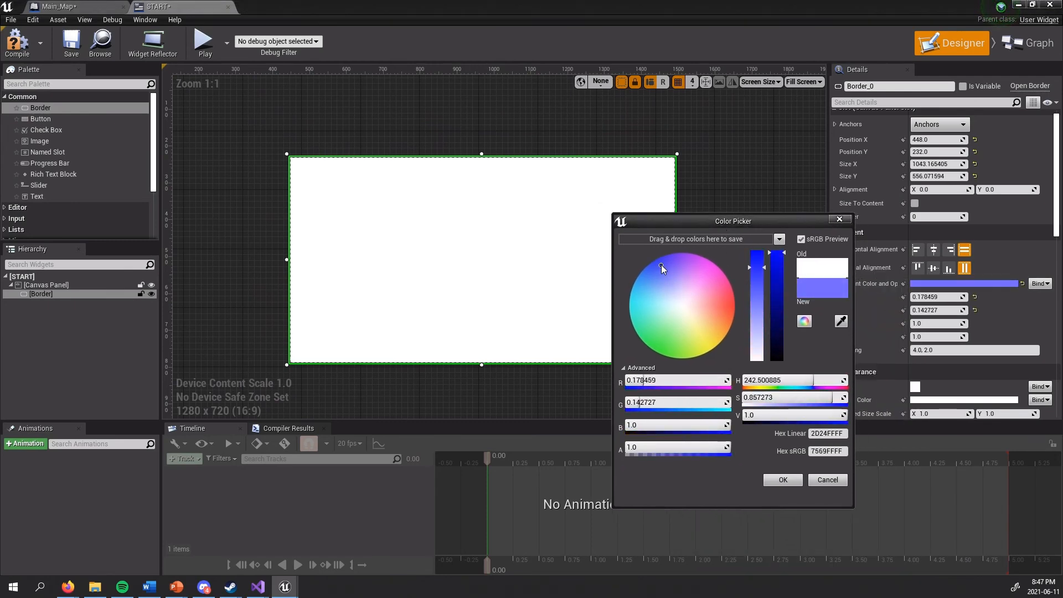
pyautogui.click(781, 280)
pyautogui.moveTo(781, 281)
pyautogui.mouseDown()
pyautogui.moveTo(781, 319)
pyautogui.moveTo(781, 292)
pyautogui.mouseUp()
pyautogui.moveTo(651, 338); pyautogui.dragTo(633, 353)
pyautogui.moveTo(768, 282); pyautogui.dragTo(769, 318)
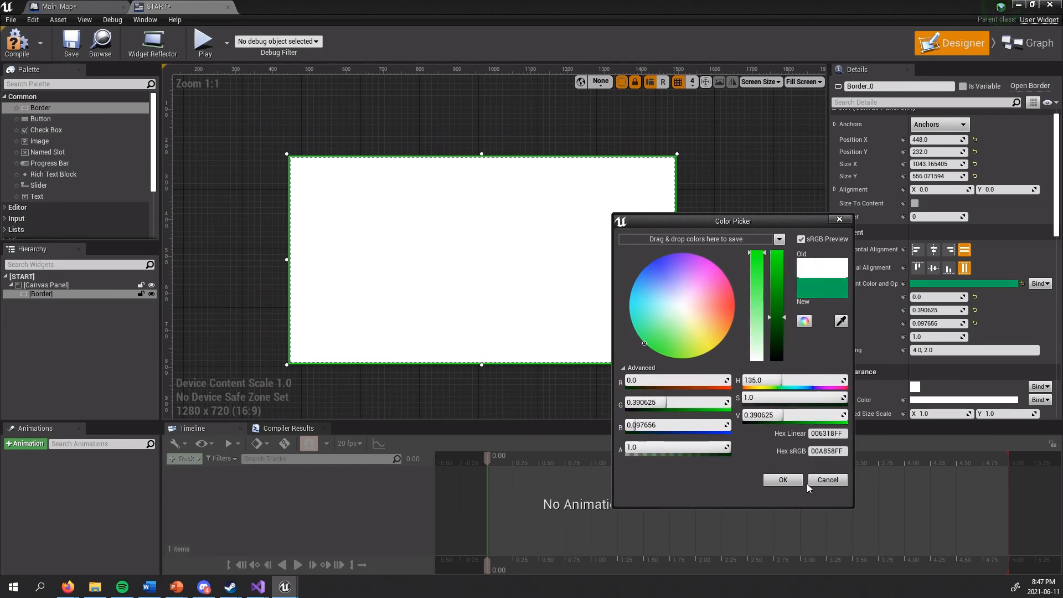
pyautogui.click(782, 481)
pyautogui.click(835, 285)
pyautogui.click(835, 285)
pyautogui.click(836, 285)
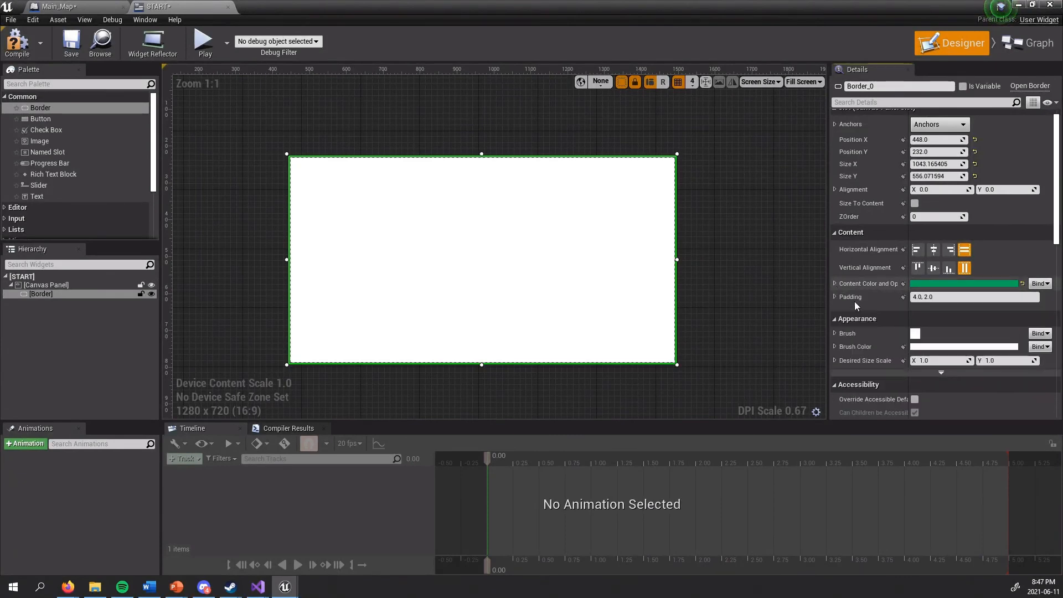
# - Set the border's Brush Color to a bright green of about R 0.07, G 1.0, B 0.17
pyautogui.click(938, 347)
pyautogui.click(733, 412)
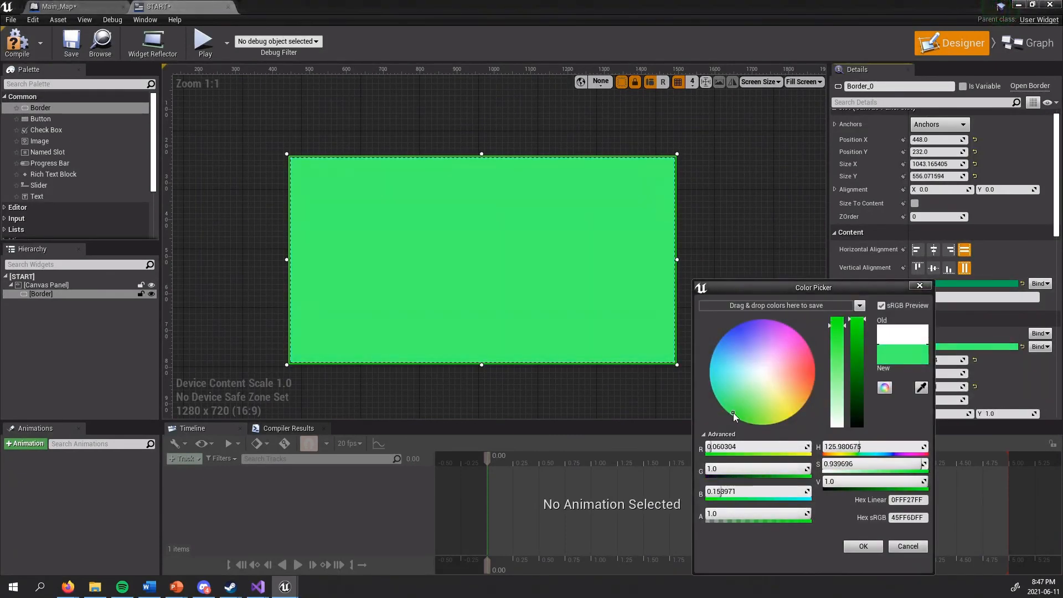
pyautogui.click(865, 549)
pyautogui.click(744, 297)
pyautogui.click(577, 256)
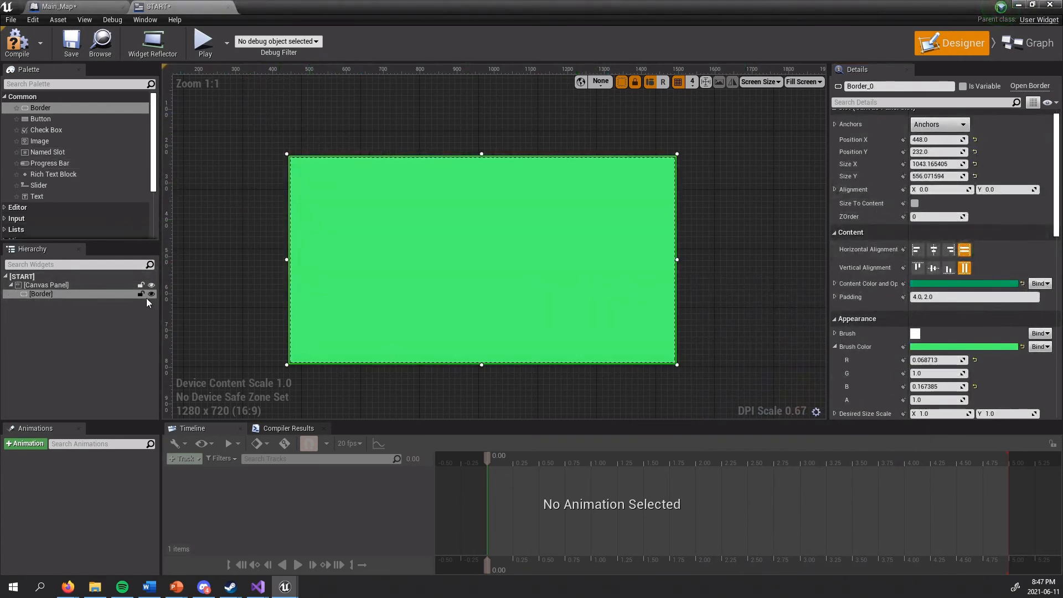
# - Add a Text widget as a child of the Border and select it in the hierarchy
pyautogui.click(112, 295)
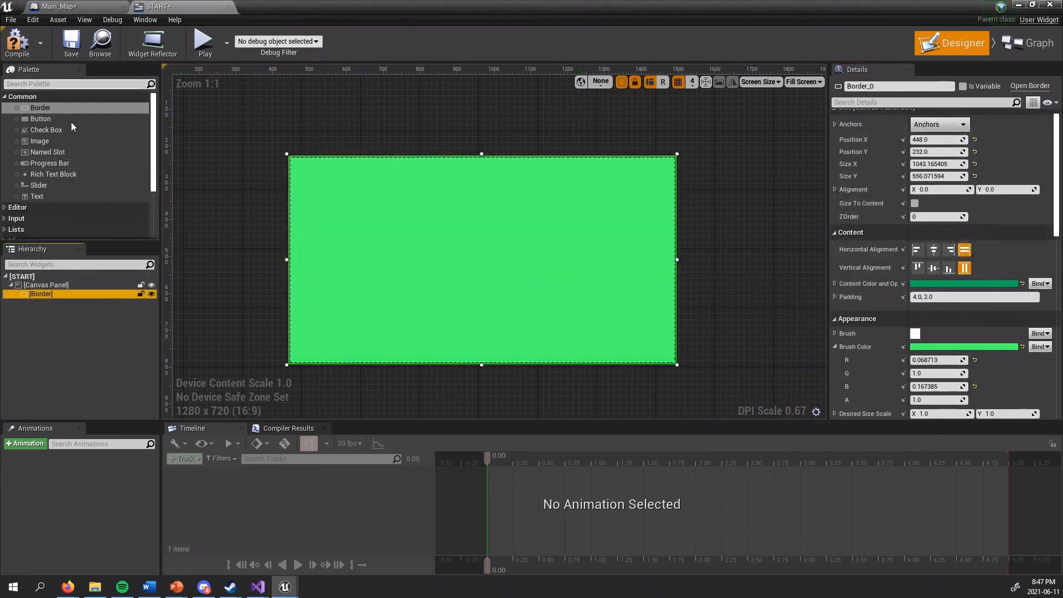
pyautogui.moveTo(41, 198); pyautogui.dragTo(78, 295)
pyautogui.click(99, 302)
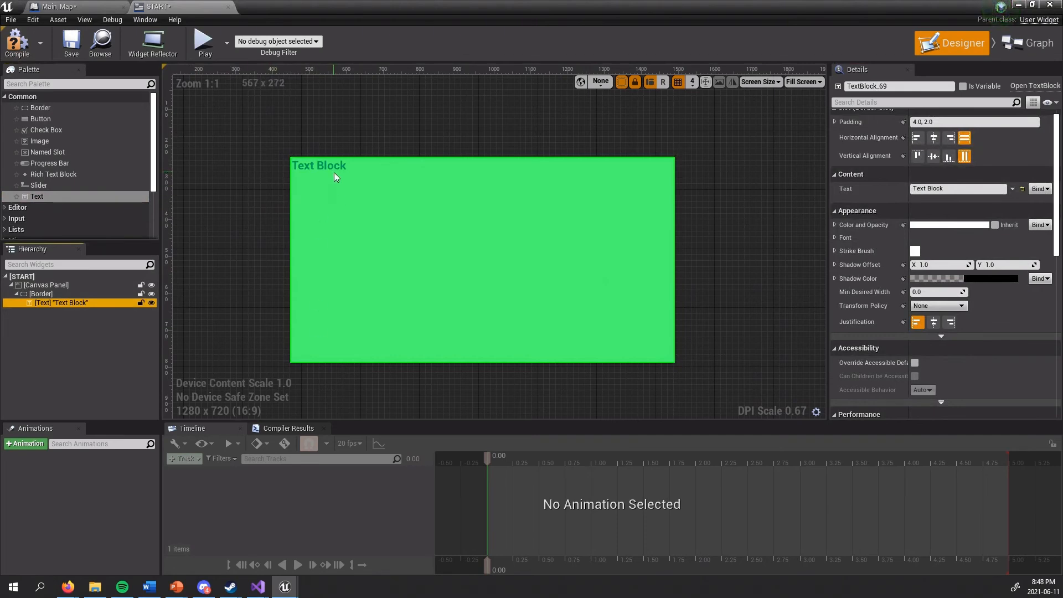
# - Set the Text widget's content to "Welcome to Level 1!"
pyautogui.scroll(3, 309, 169)
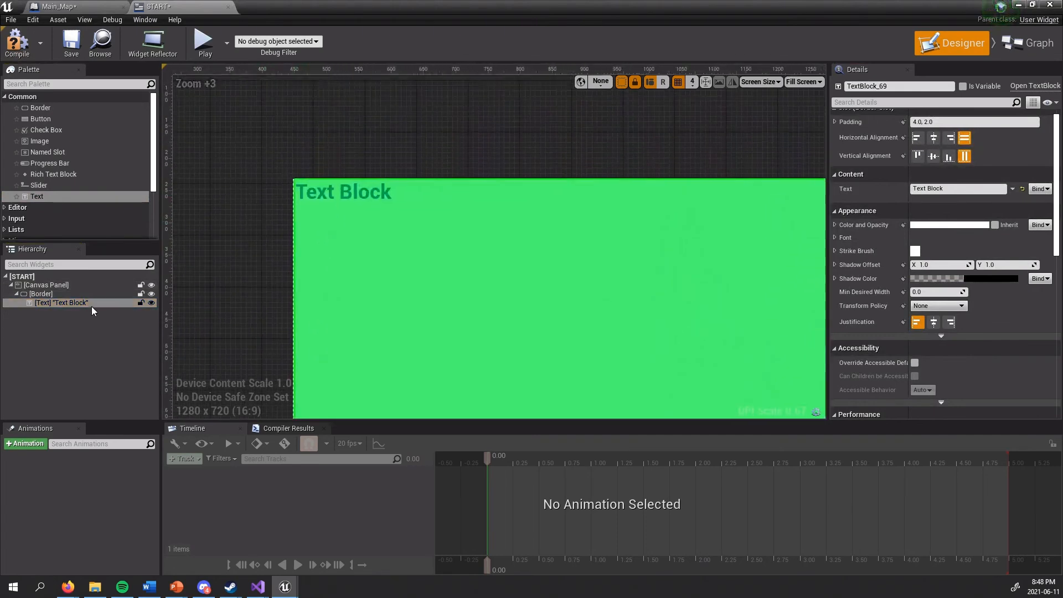
pyautogui.click(962, 188)
pyautogui.write('Welcome to')
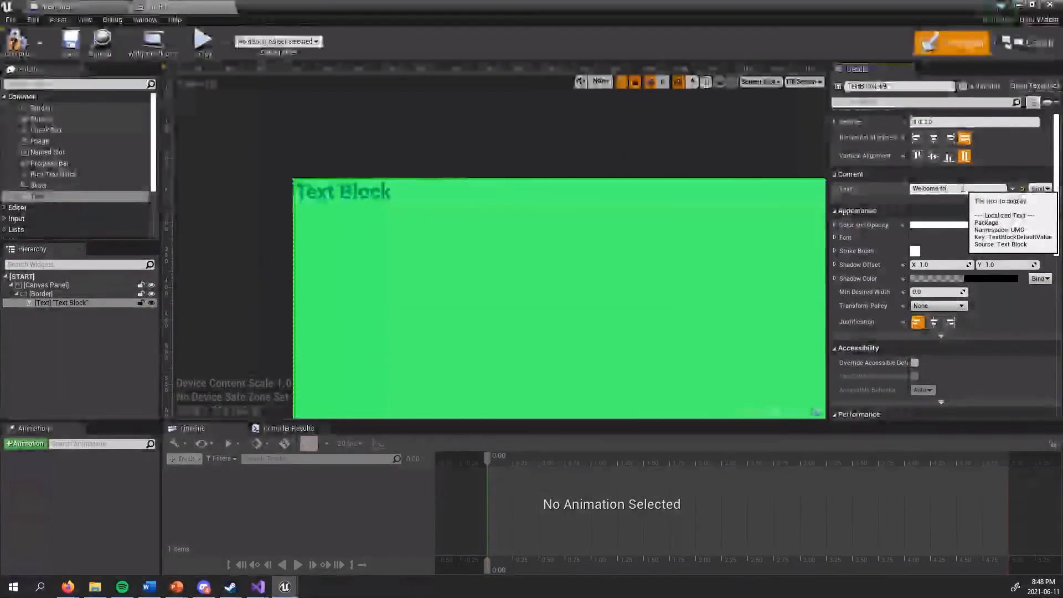
pyautogui.write(' Level')
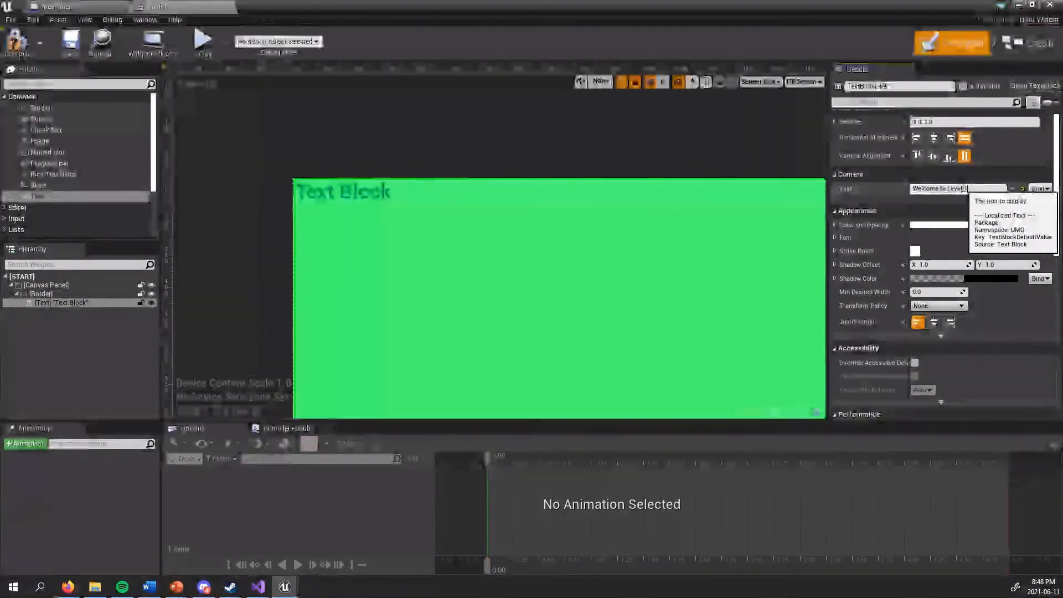
pyautogui.write(' 1!')
pyautogui.press('Return')
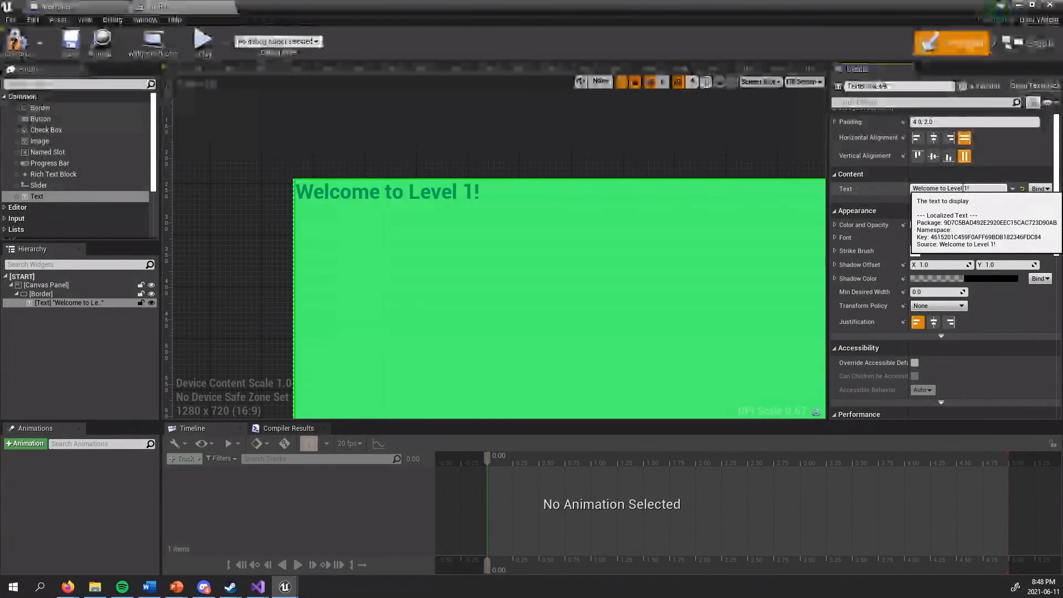
# - Center the welcome text horizontally and vertically inside the border
pyautogui.scroll(-1, 519, 133)
pyautogui.scroll(1, 895, 219)
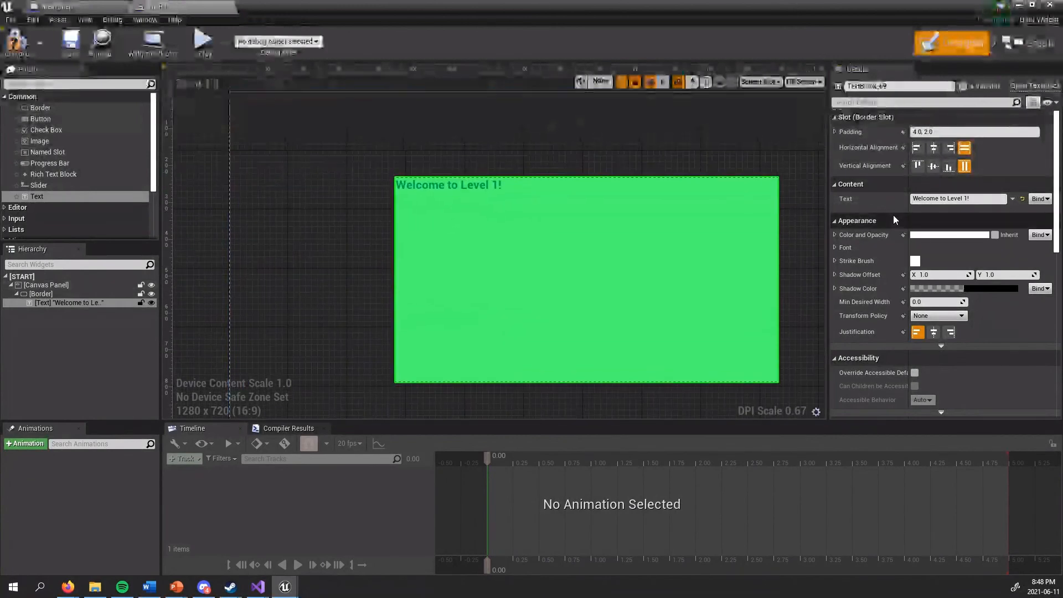
pyautogui.click(934, 147)
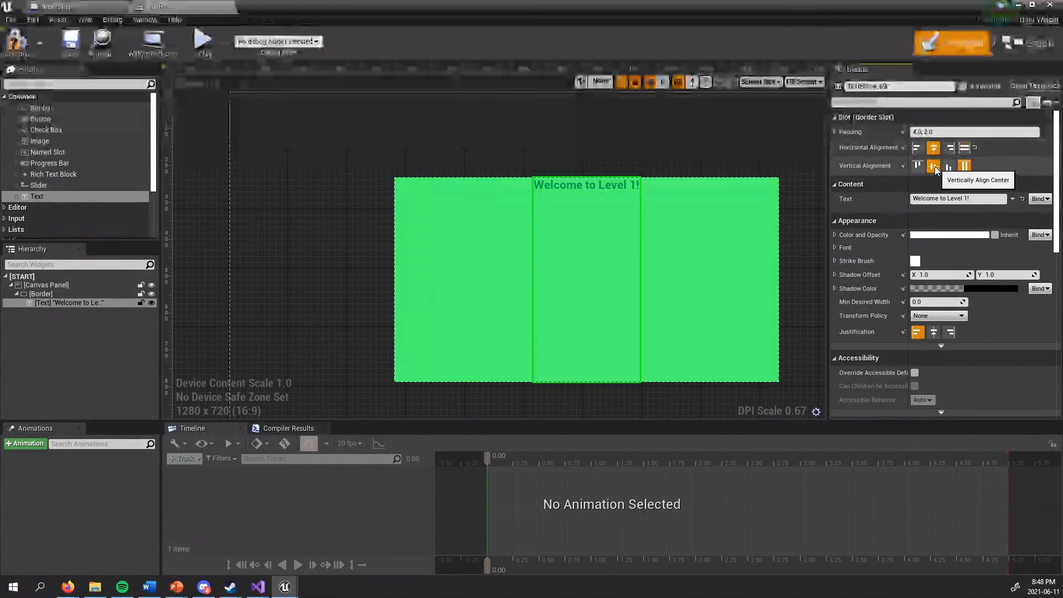
pyautogui.click(934, 167)
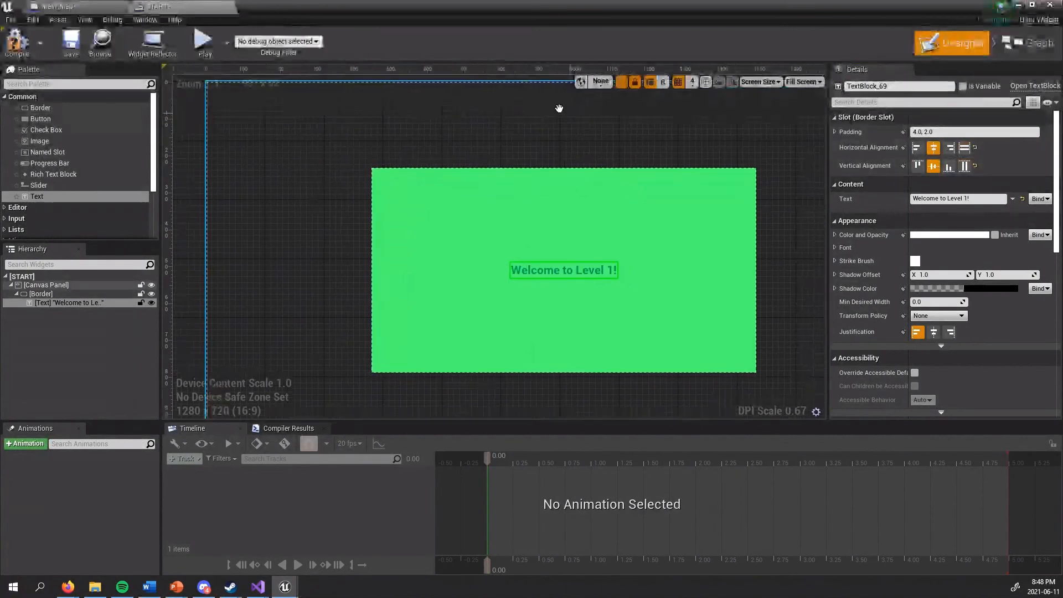
pyautogui.scroll(2, 490, 267)
pyautogui.scroll(-1, 489, 267)
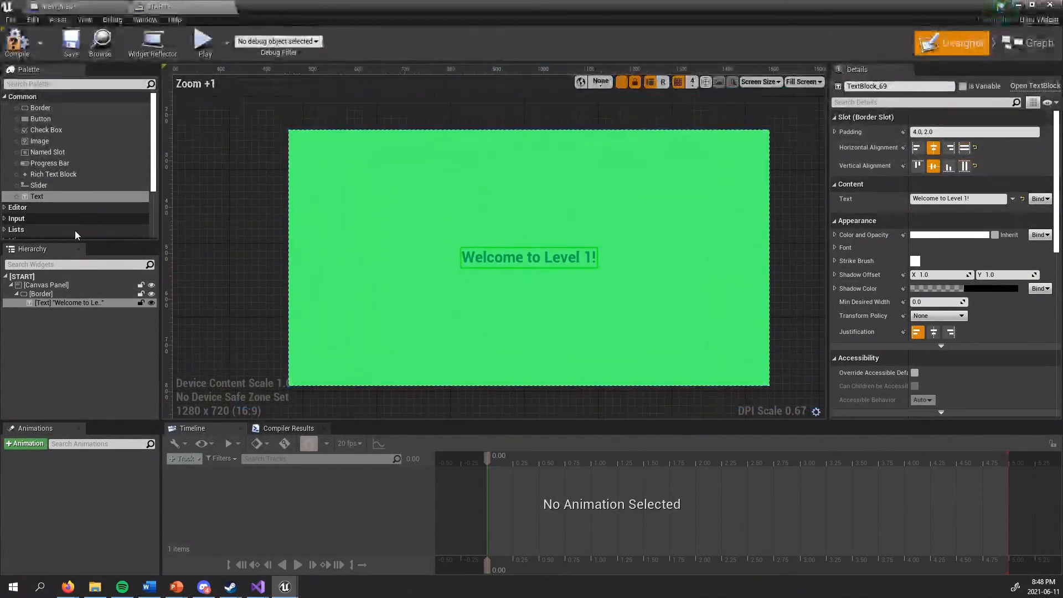
# - Set the border's Content Color and Opacity to white, about R 0.99, G 1.0, B 1.0
pyautogui.click(61, 294)
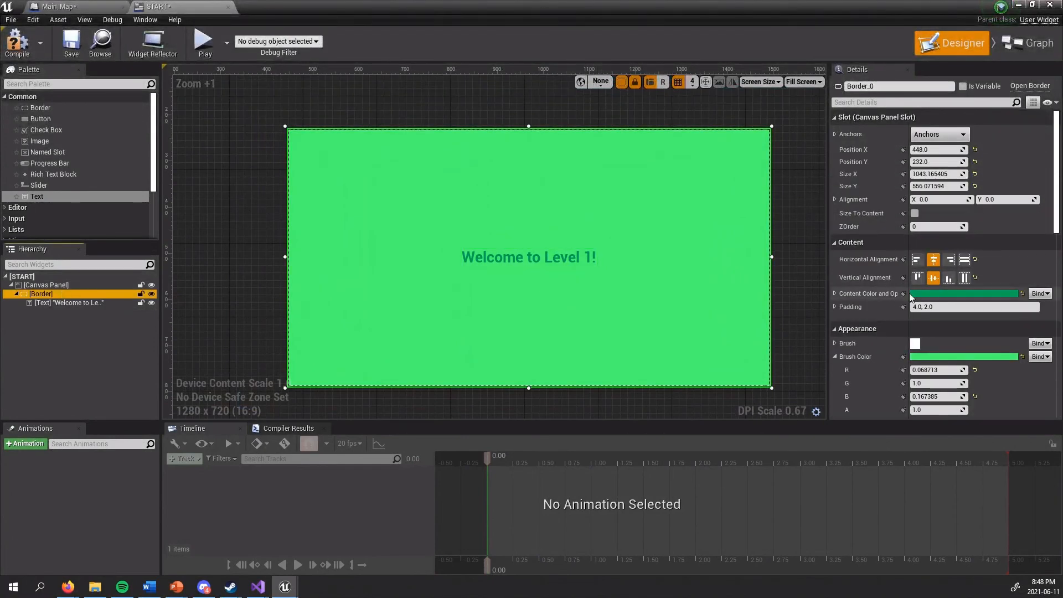
pyautogui.click(932, 293)
pyautogui.click(761, 375)
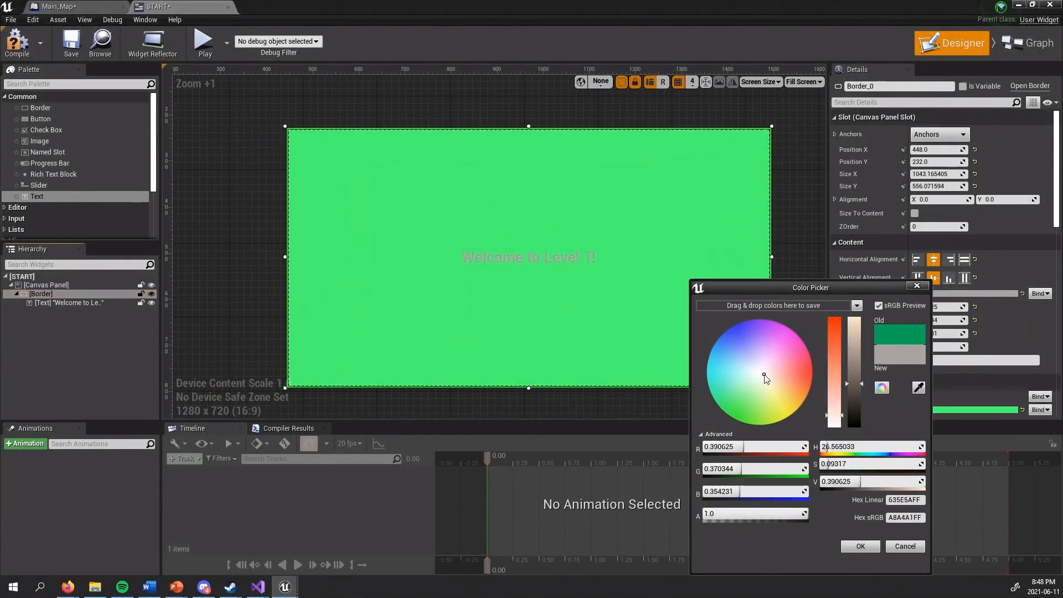
pyautogui.moveTo(760, 374); pyautogui.dragTo(759, 372)
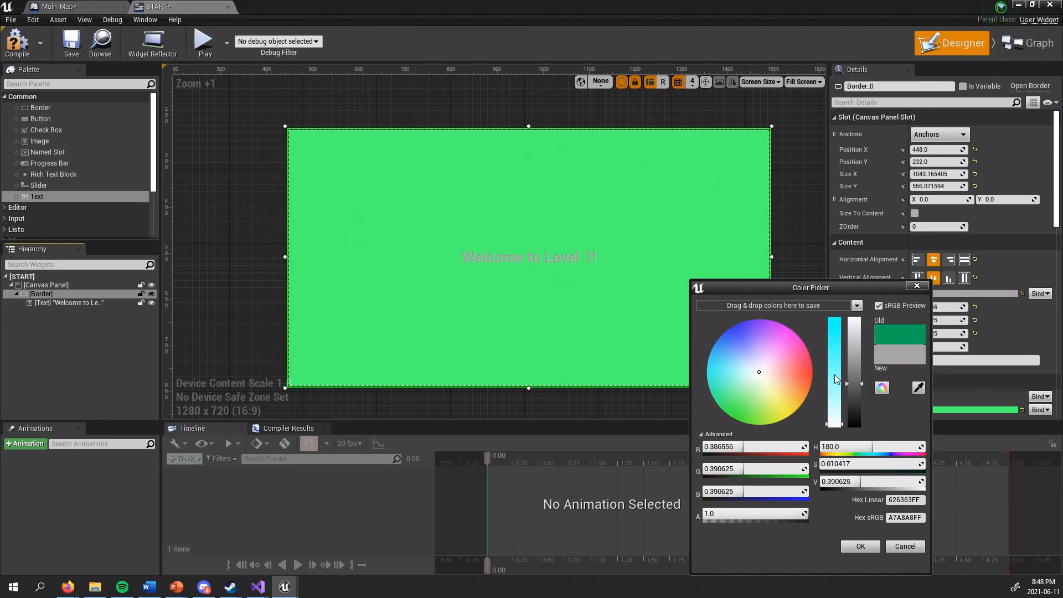
pyautogui.moveTo(854, 374); pyautogui.dragTo(872, 281)
pyautogui.click(861, 546)
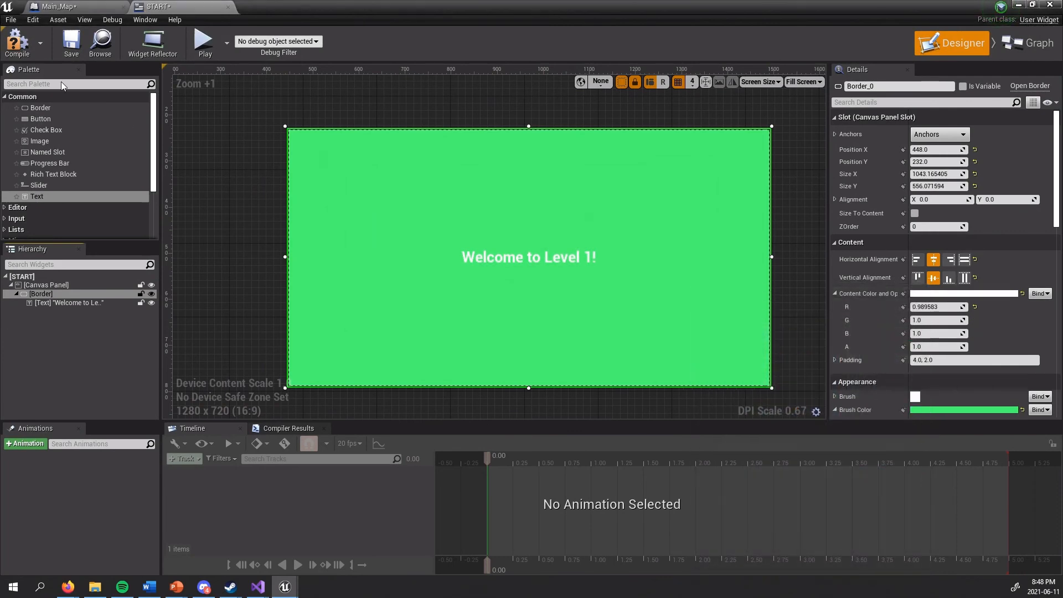
pyautogui.click(85, 302)
pyautogui.click(346, 225)
pyautogui.scroll(-4, 363, 244)
pyautogui.scroll(4, 364, 245)
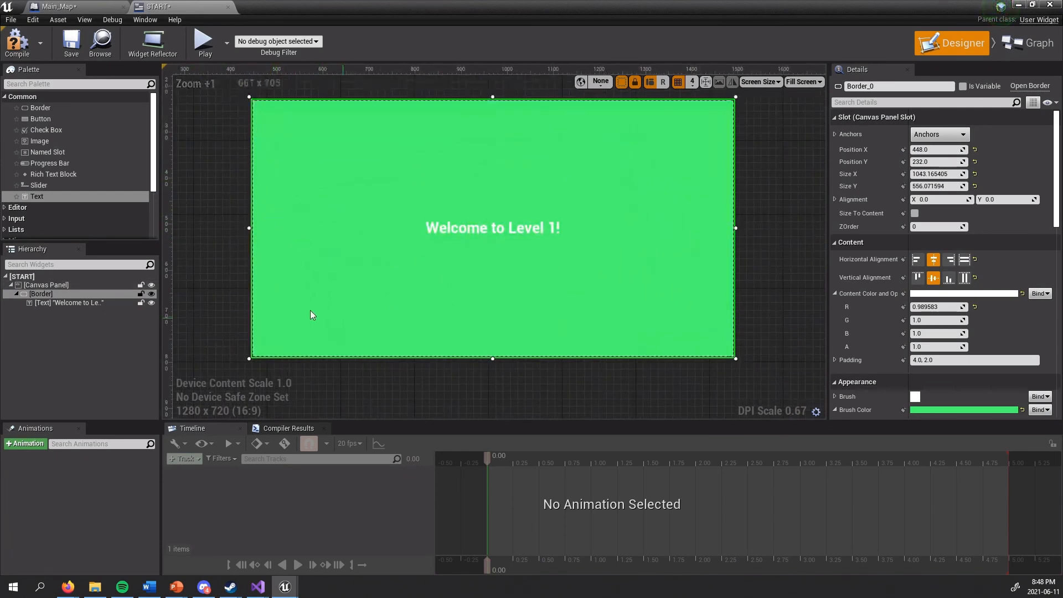
pyautogui.moveTo(45, 118)
pyautogui.mouseDown()
pyautogui.moveTo(106, 201)
pyautogui.moveTo(72, 299)
pyautogui.moveTo(55, 124)
pyautogui.mouseUp()
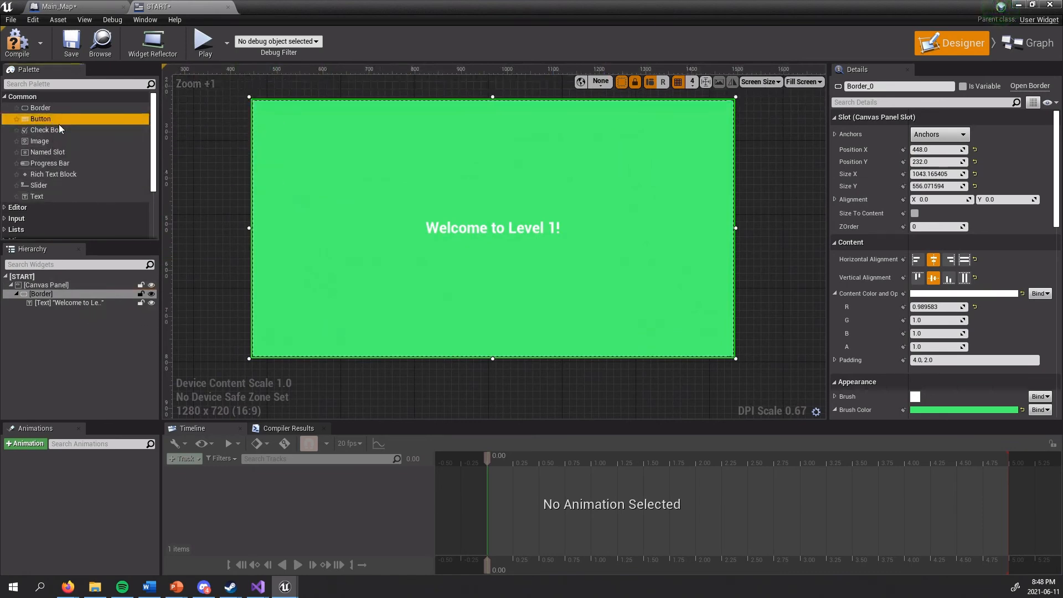
pyautogui.click(50, 328)
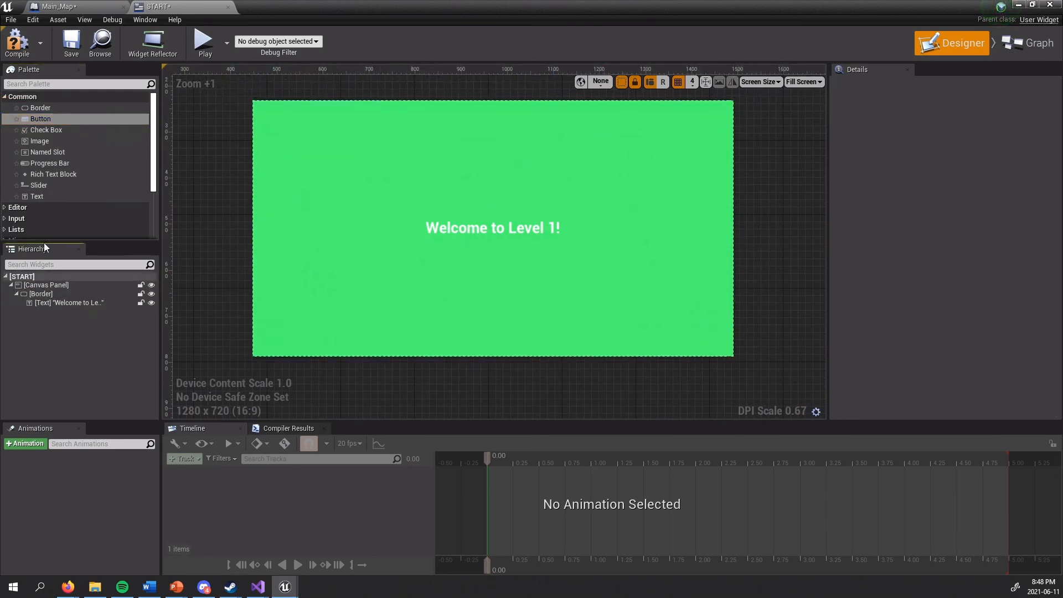
pyautogui.moveTo(44, 118); pyautogui.dragTo(110, 259)
pyautogui.moveTo(49, 298)
pyautogui.mouseDown()
pyautogui.moveTo(50, 288)
pyautogui.moveTo(43, 315)
pyautogui.mouseUp()
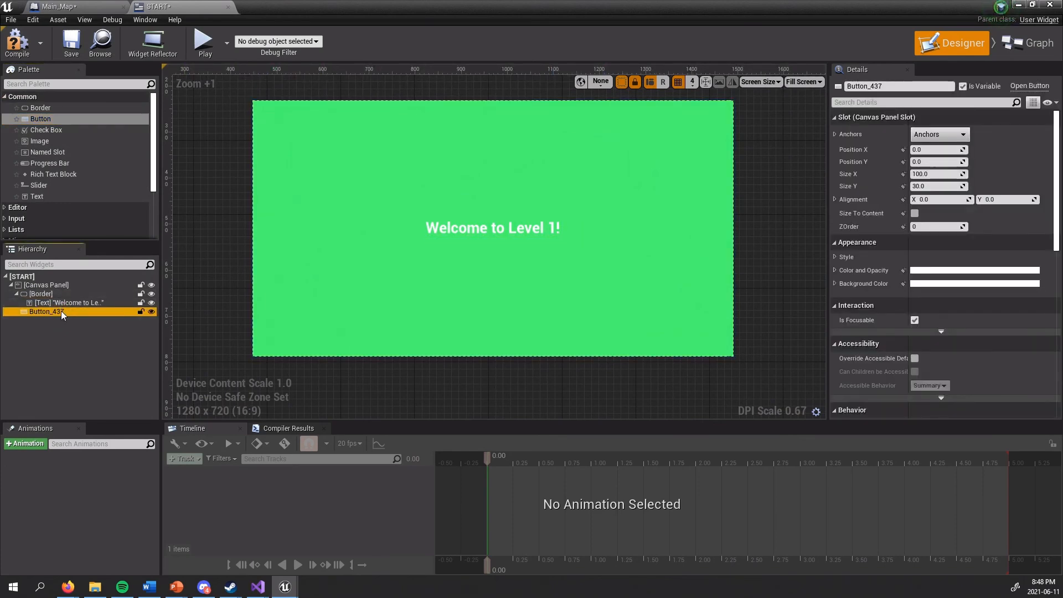
pyautogui.scroll(-2, 300, 270)
pyautogui.click(69, 313)
pyautogui.write('w')
pyautogui.click(75, 335)
pyautogui.click(35, 311)
pyautogui.press('Delete')
# - Place a Button on the canvas below the welcome text at about X 864, Y 608, sized about 193 by 81
pyautogui.moveTo(54, 119); pyautogui.dragTo(445, 287)
# - Try to nest the new button under the Border in the widget hierarchy
pyautogui.moveTo(72, 311); pyautogui.dragTo(75, 298)
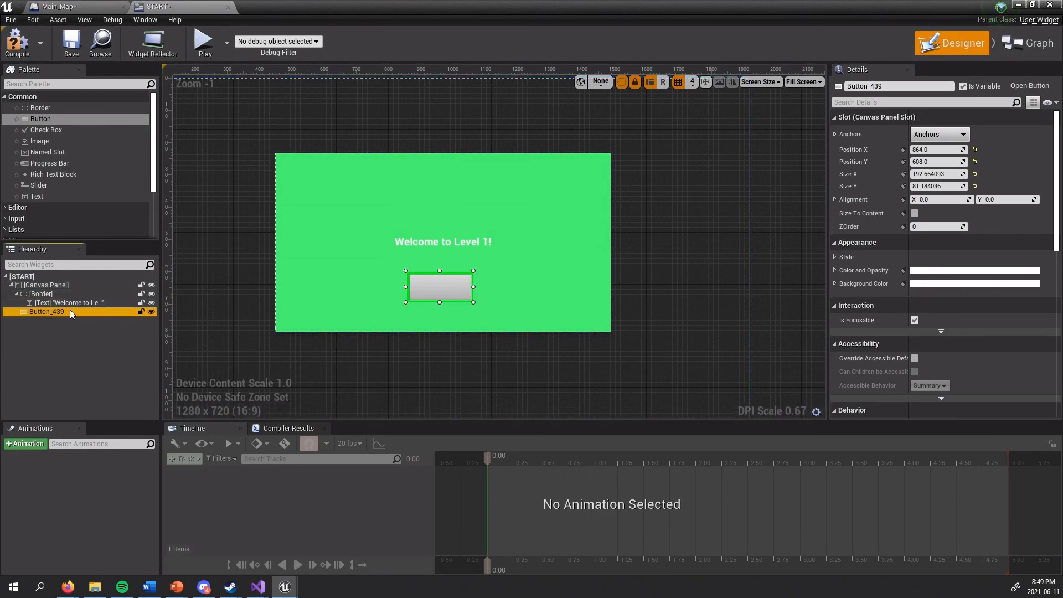
pyautogui.click(20, 296)
pyautogui.click(17, 294)
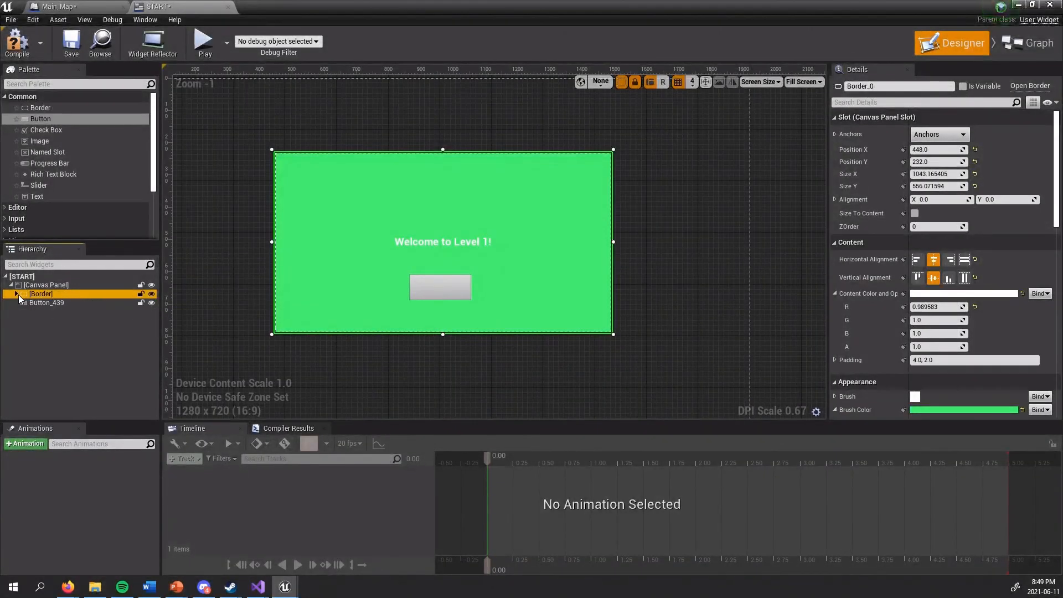
pyautogui.click(17, 294)
pyautogui.moveTo(41, 307)
pyautogui.mouseDown()
pyautogui.moveTo(52, 291)
pyautogui.moveTo(47, 308)
pyautogui.mouseUp()
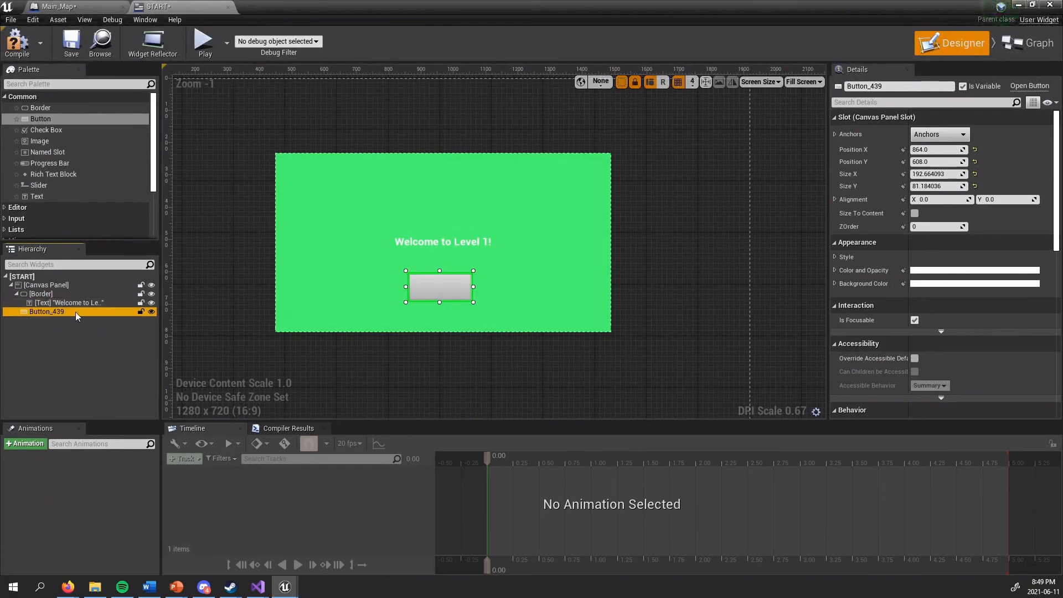
pyautogui.rightClick(48, 295)
pyautogui.click(29, 297)
pyautogui.click(56, 313)
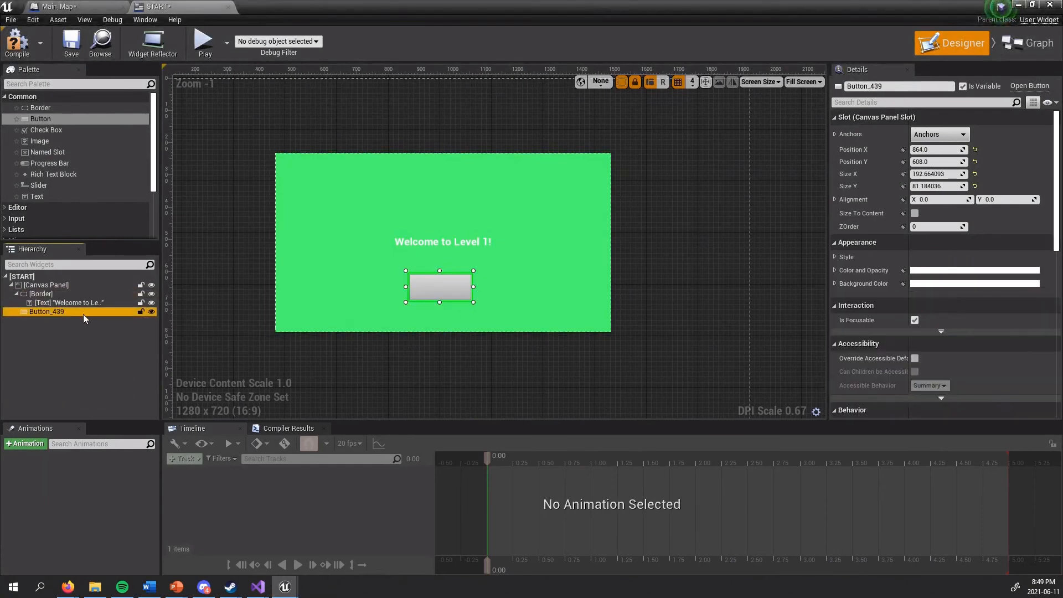
pyautogui.click(234, 298)
pyautogui.scroll(2, 393, 311)
pyautogui.click(468, 276)
pyautogui.scroll(1, 476, 265)
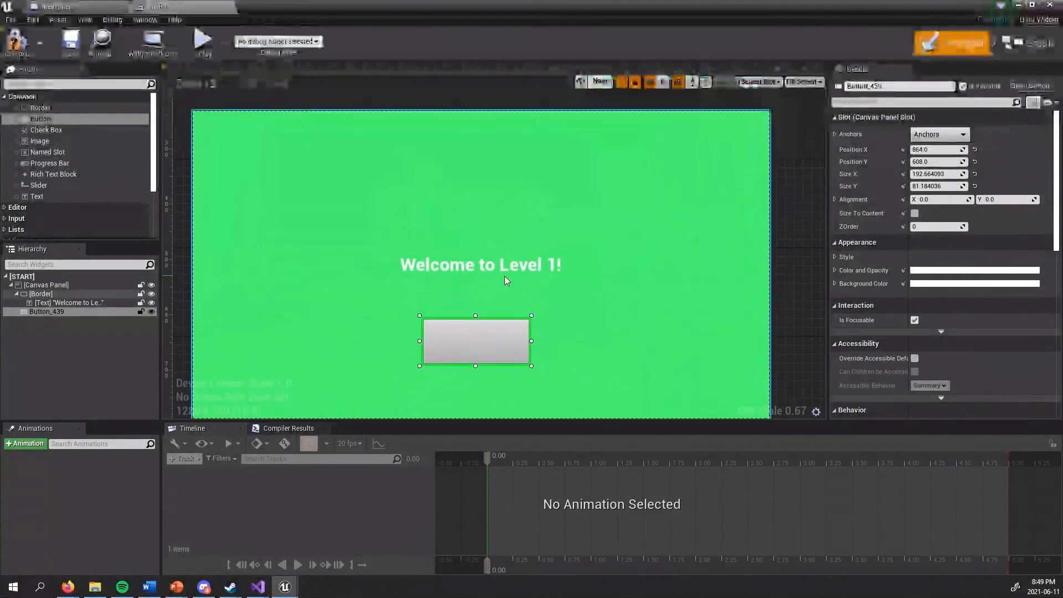
pyautogui.scroll(-2, 503, 275)
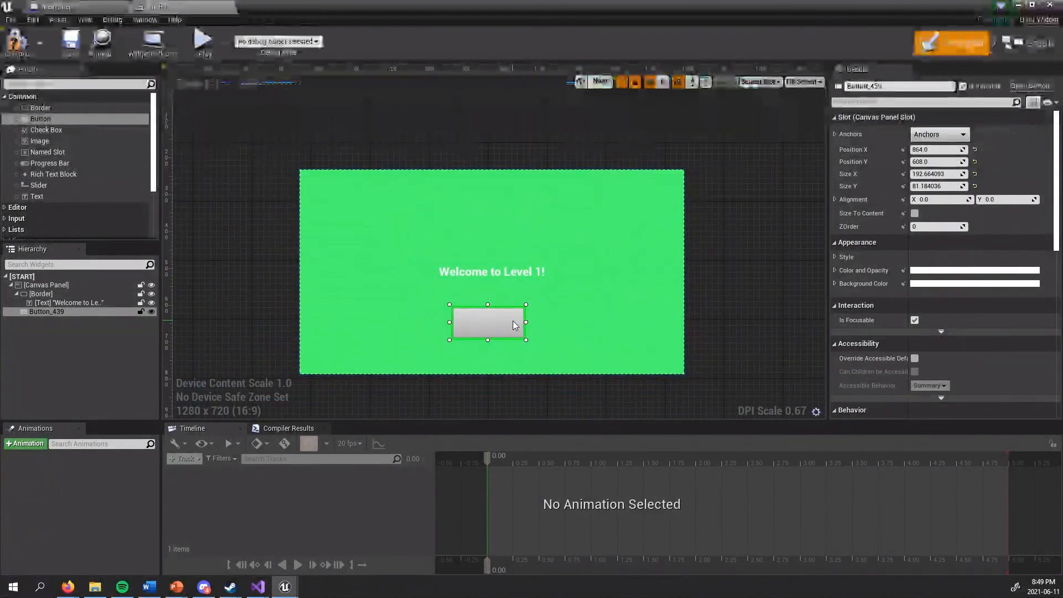
pyautogui.click(494, 235)
pyautogui.click(529, 115)
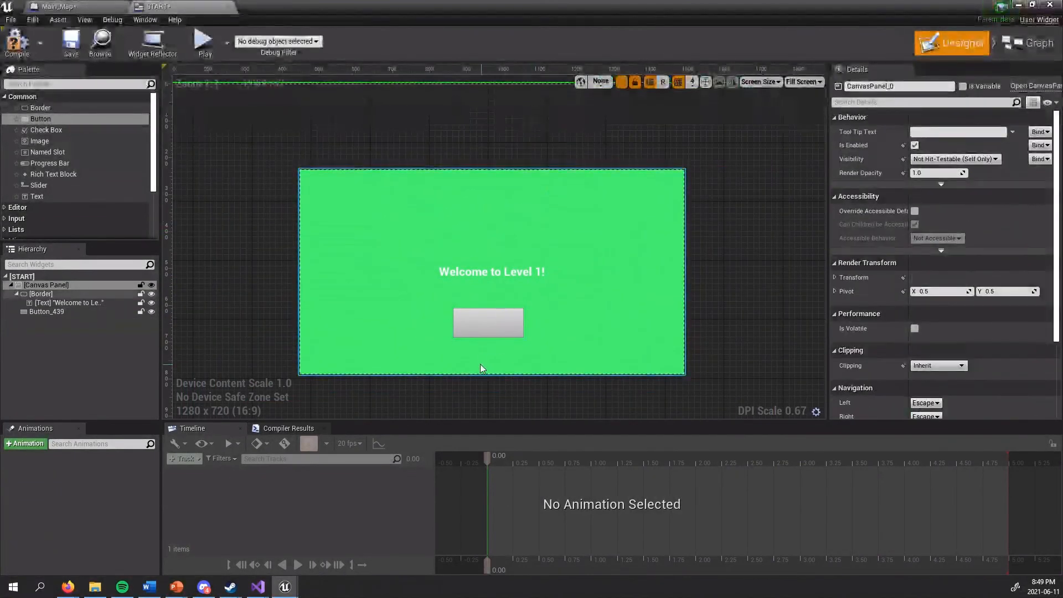
# - Add an On Clicked event for the button to the widget's event graph
pyautogui.click(496, 317)
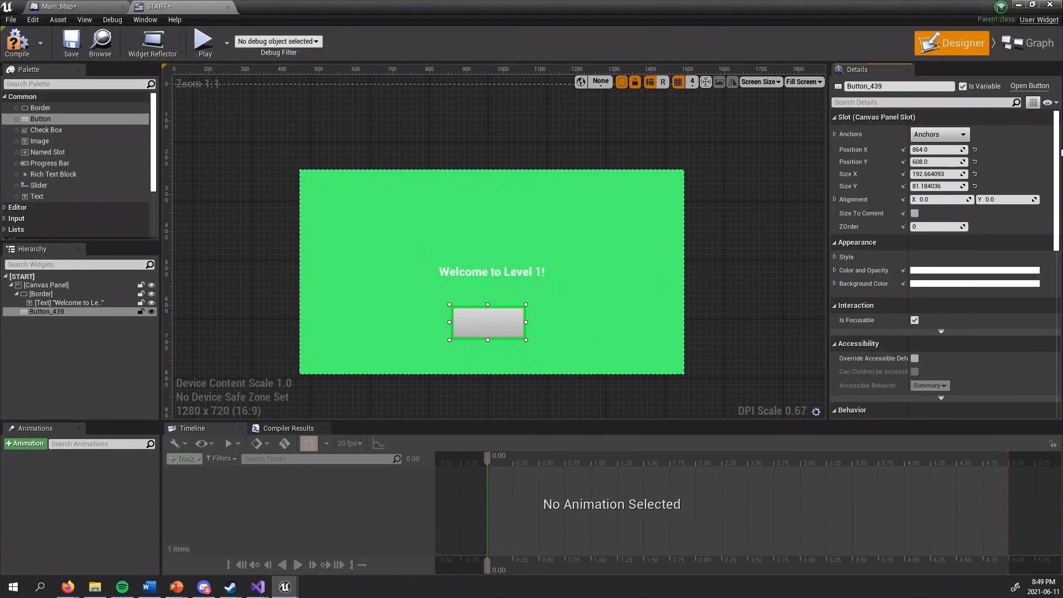
pyautogui.scroll(-10, 1052, 166)
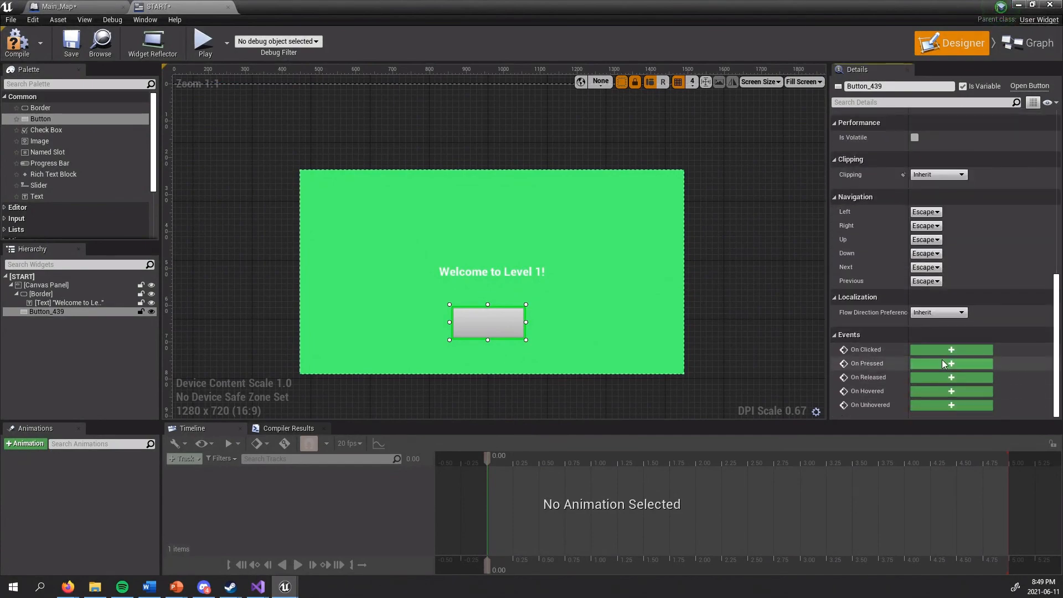
pyautogui.click(951, 349)
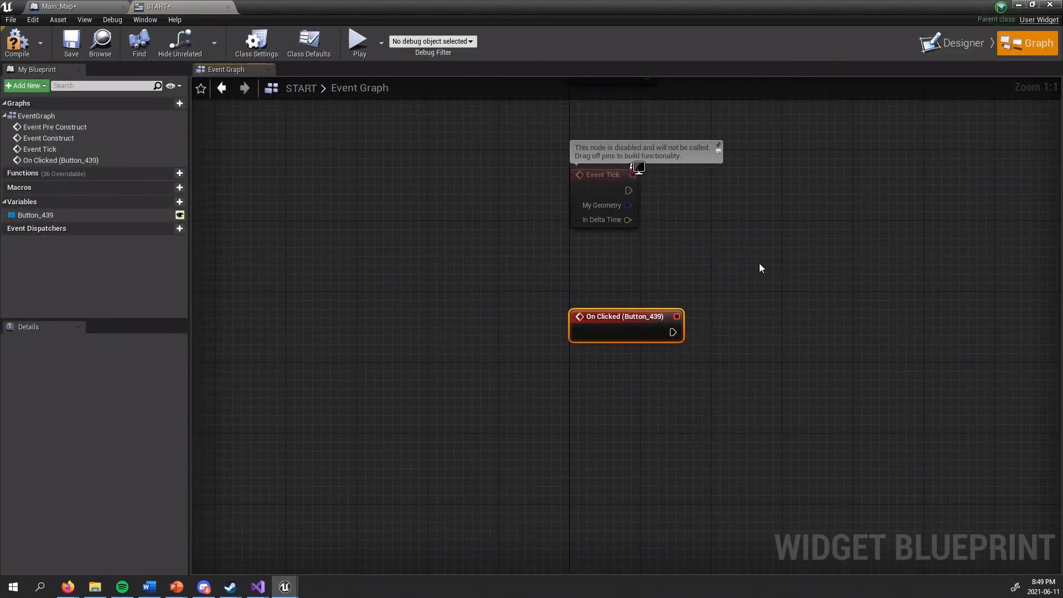
# - Delete the disabled Event Pre Construct, Event Construct and Event Tick nodes from the event graph
pyautogui.moveTo(461, 119); pyautogui.dragTo(673, 397)
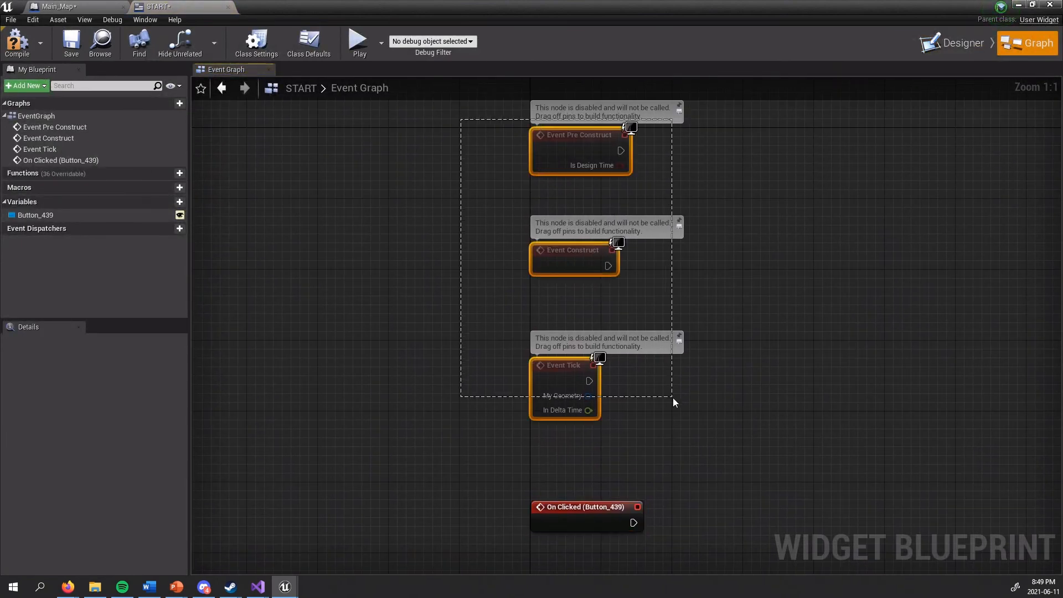
pyautogui.press('Delete')
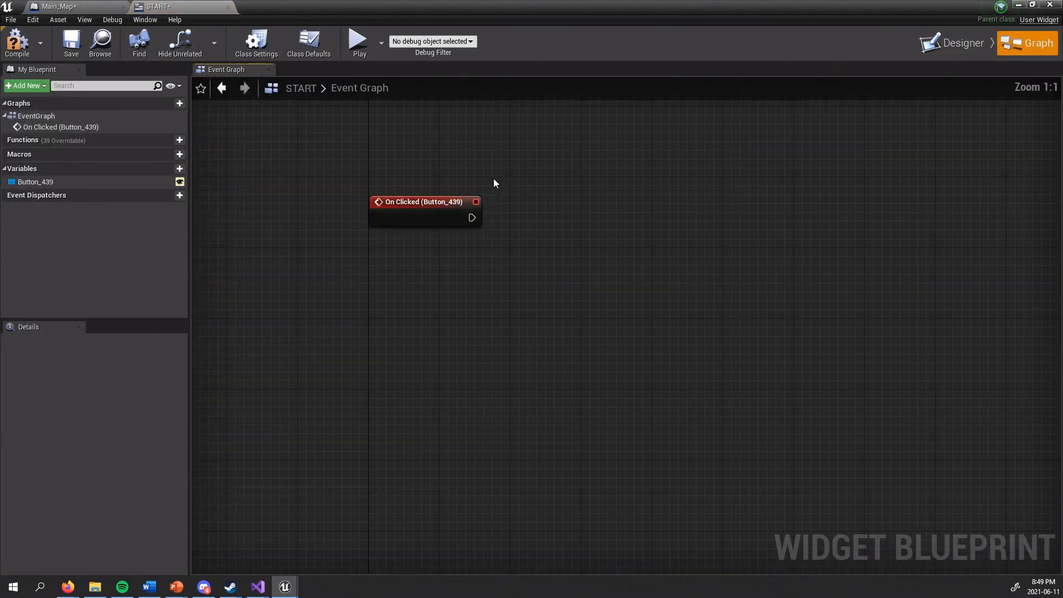
pyautogui.hotkey('alt', 'Tab')
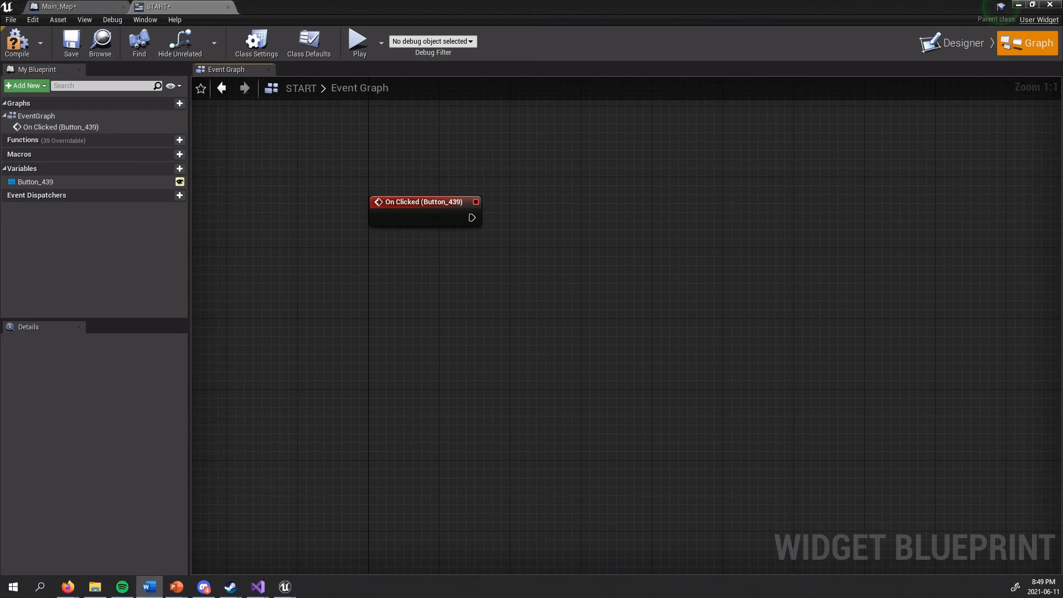
# - Add a Set Visibility node driven by the button's On Clicked event
pyautogui.moveTo(455, 162); pyautogui.dragTo(344, 220, button='right')
pyautogui.rightClick(437, 286)
pyautogui.click(386, 217)
pyautogui.moveTo(359, 313); pyautogui.dragTo(471, 315)
pyautogui.write('set ')
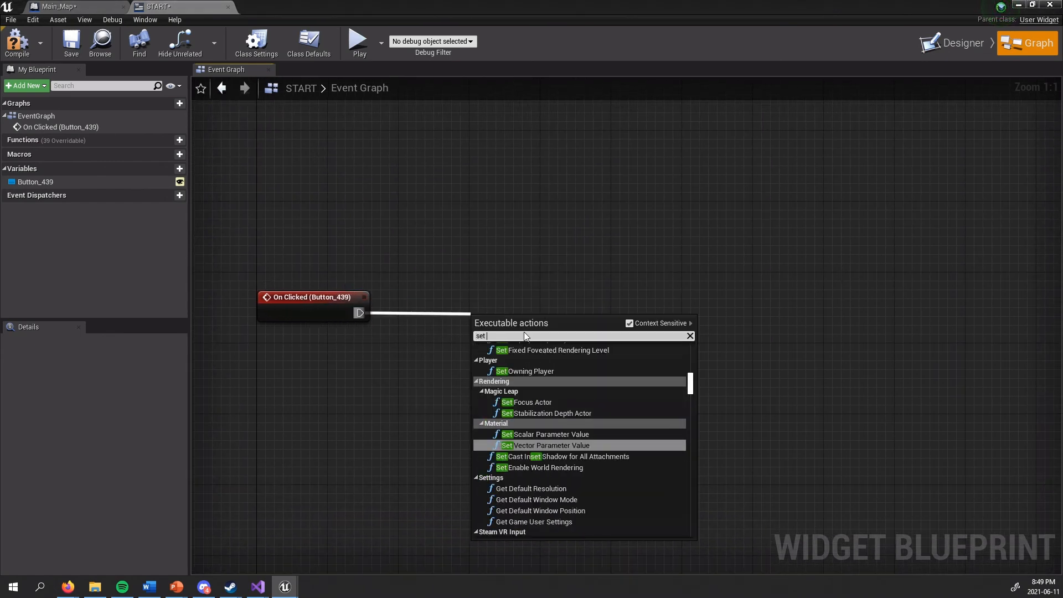
pyautogui.write('visi')
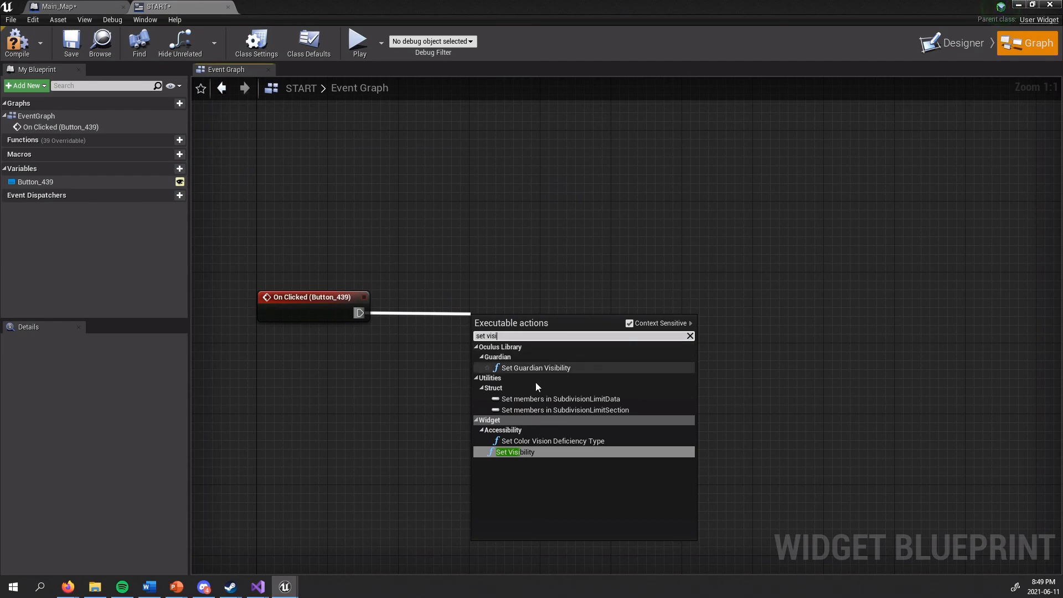
pyautogui.click(534, 453)
# - Reposition the Set Visibility node beside the On Clicked event and set its In Visibility to Hidden
pyautogui.moveTo(546, 325); pyautogui.dragTo(546, 292)
pyautogui.click(534, 354)
pyautogui.click(514, 374)
pyautogui.click(439, 223)
pyautogui.moveTo(439, 221); pyautogui.dragTo(465, 263, button='right')
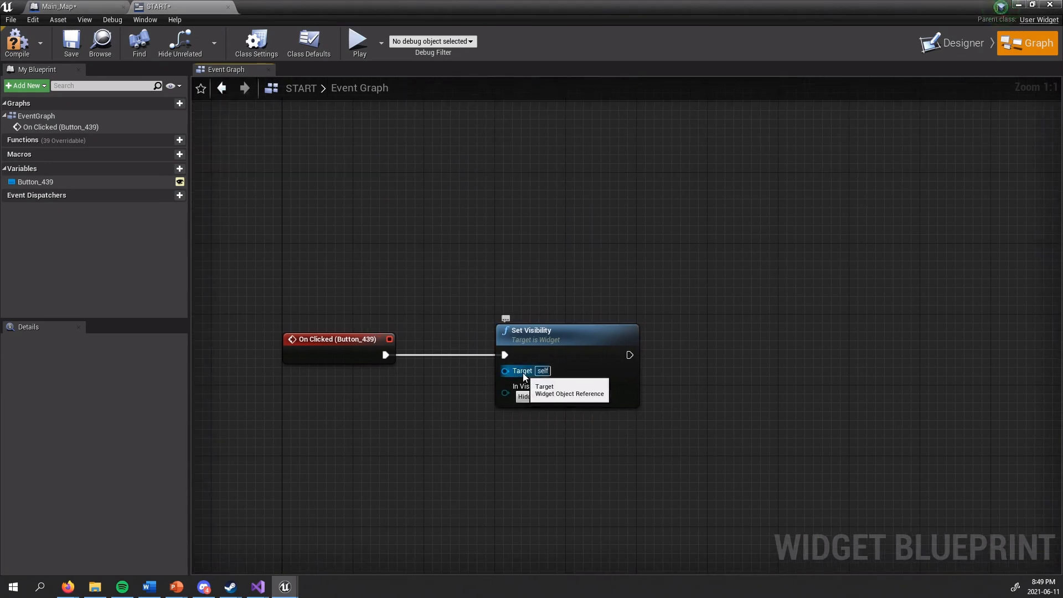
# - Review the Main_Map level blueprint and return to the START widget's Designer view
pyautogui.click(58, 6)
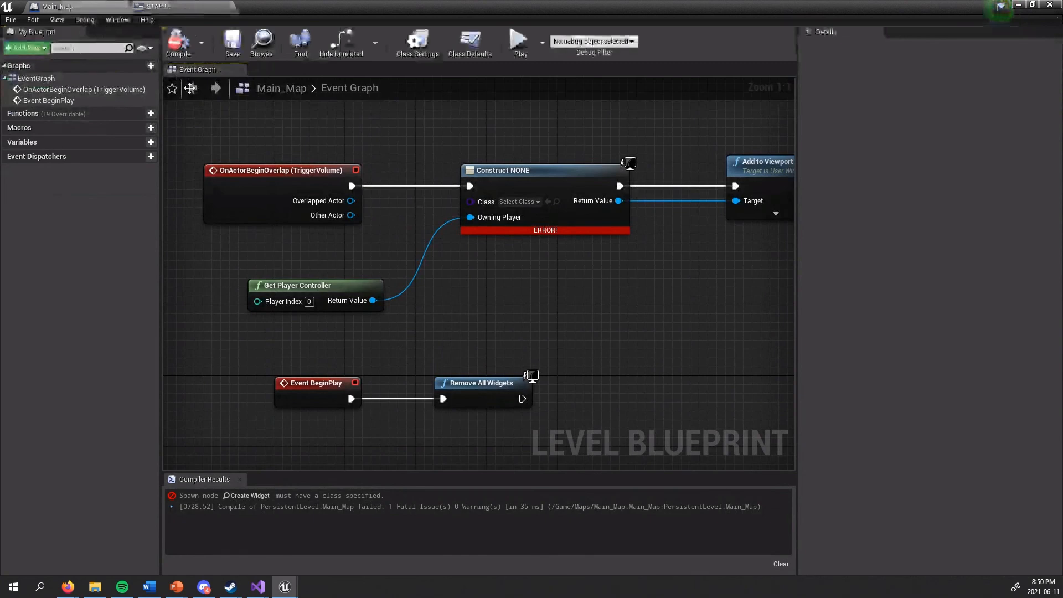
pyautogui.click(157, 6)
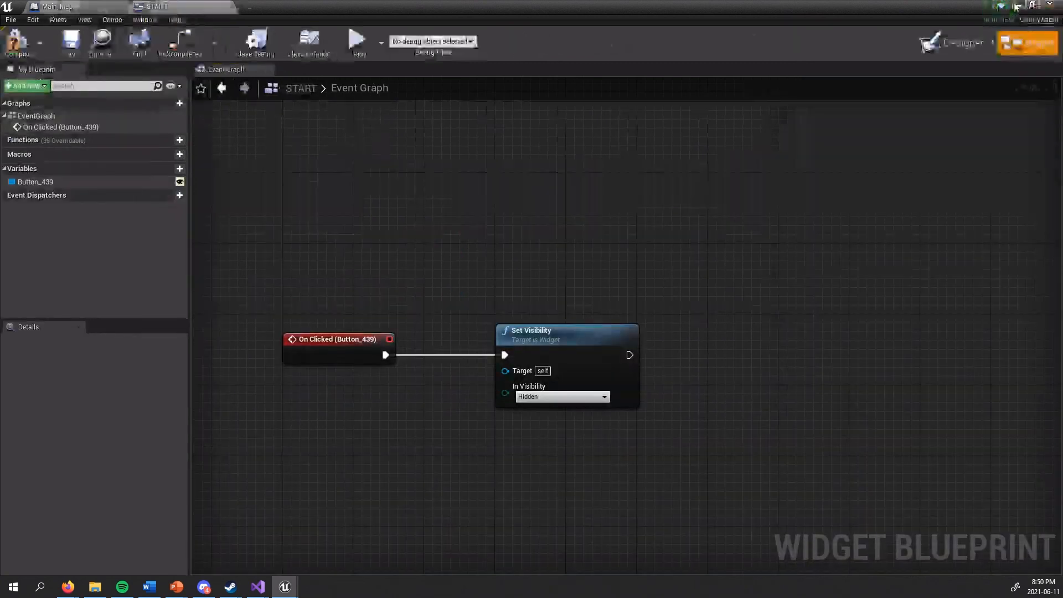
pyautogui.click(951, 42)
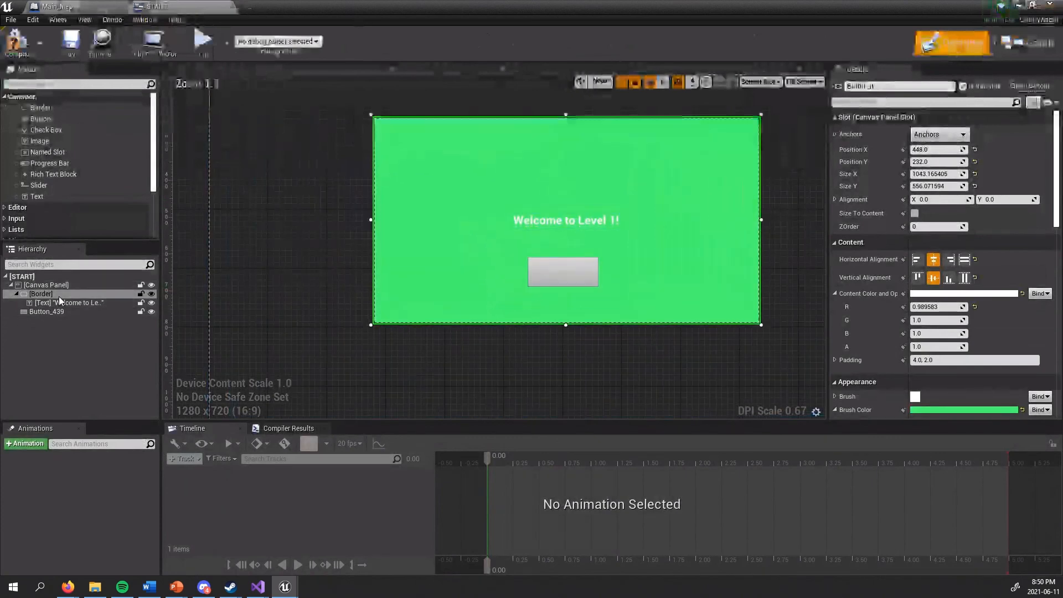
# - Expose the green border as a variable and open the button's On Clicked event in the event graph
pyautogui.rightClick(111, 295)
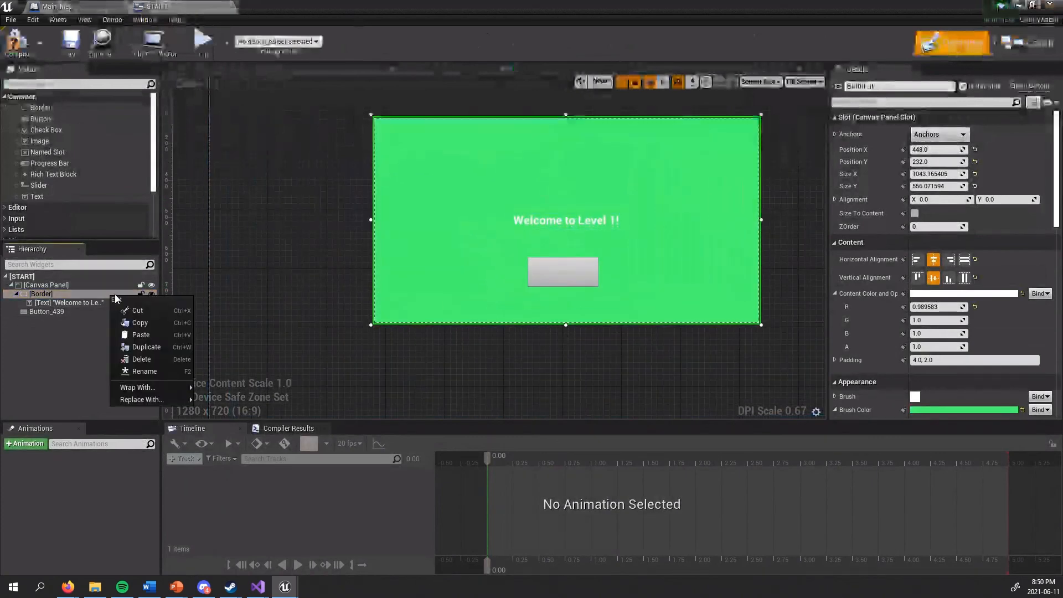
pyautogui.click(961, 76)
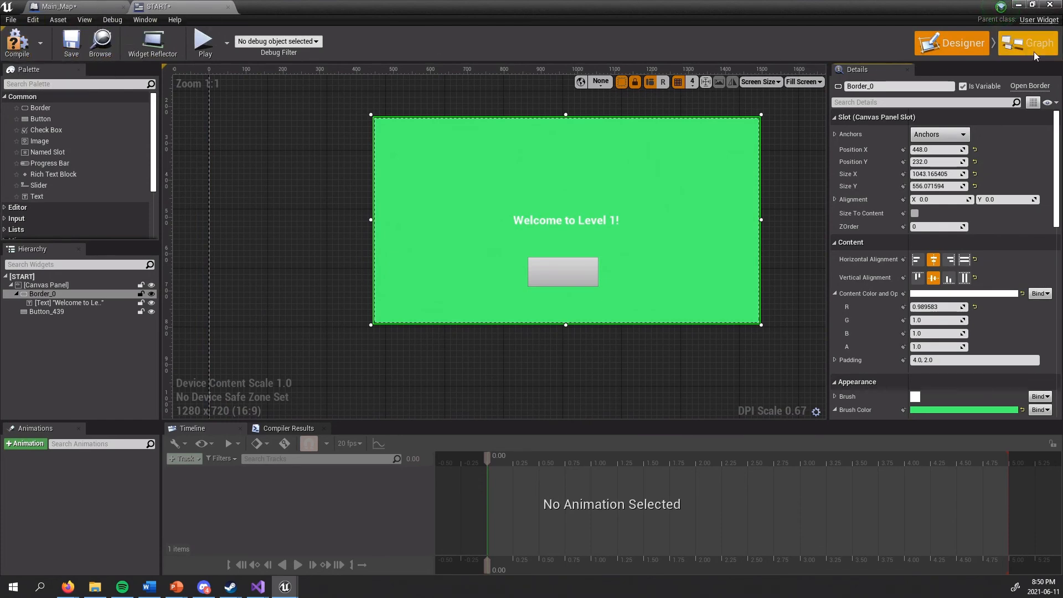
pyautogui.click(47, 311)
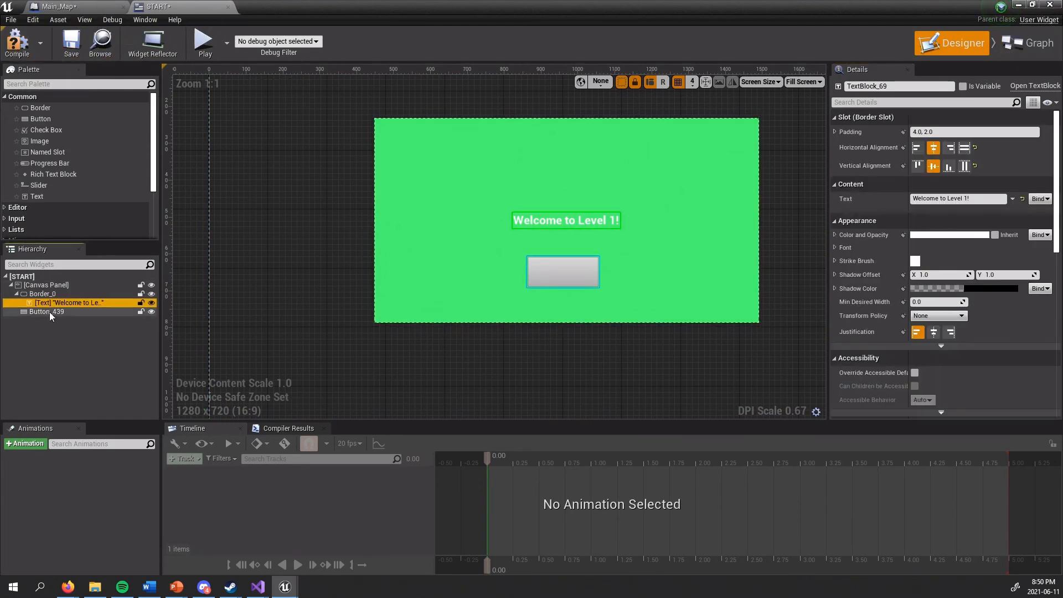
pyautogui.scroll(-3, 1024, 306)
pyautogui.scroll(-5, 1032, 317)
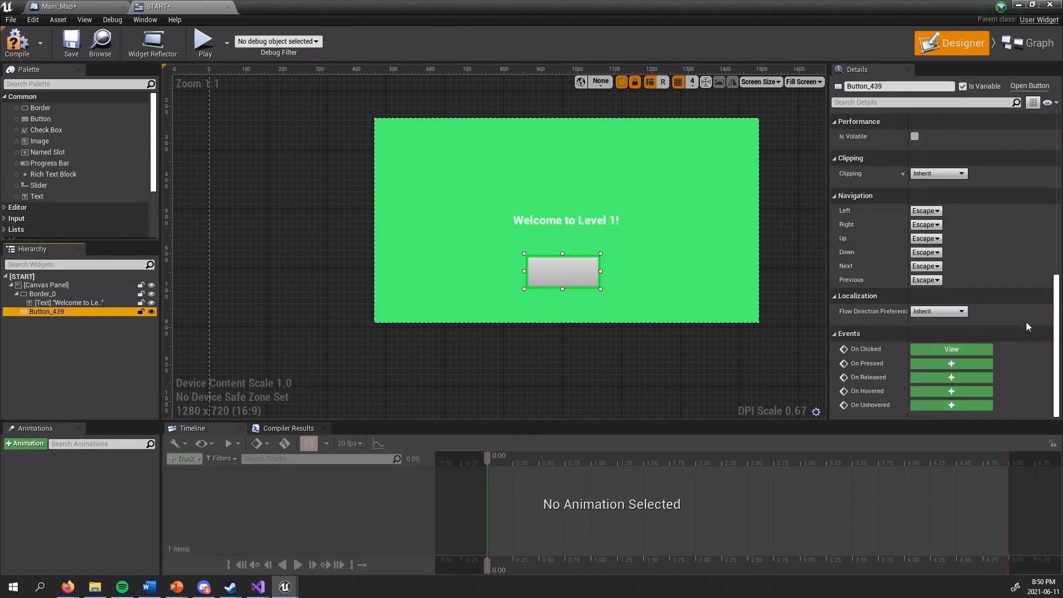
pyautogui.click(964, 349)
# - Connect a Border_0 reference to the Target of the Set Visibility node and place it near the On Clicked event
pyautogui.moveTo(716, 260); pyautogui.dragTo(388, 346, button='right')
pyautogui.moveTo(65, 182); pyautogui.dragTo(461, 427)
pyautogui.click(346, 305)
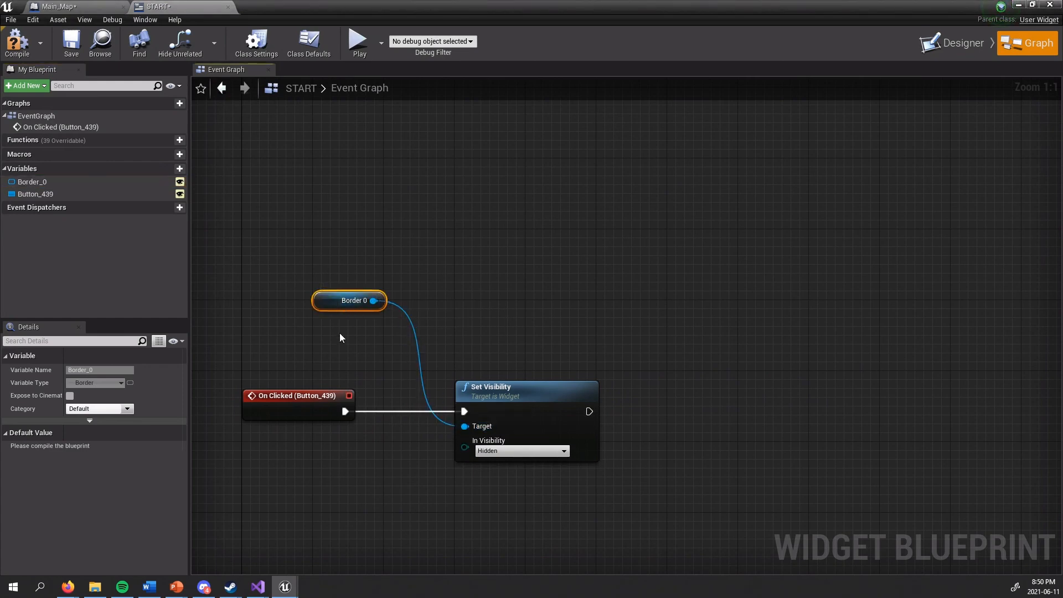
pyautogui.moveTo(348, 303); pyautogui.dragTo(359, 367)
pyautogui.click(427, 446)
# - Add a second Set Visibility node executed directly from the button's On Clicked event
pyautogui.moveTo(426, 446); pyautogui.dragTo(413, 340, button='right')
pyautogui.moveTo(407, 389); pyautogui.dragTo(447, 395)
pyautogui.write('s')
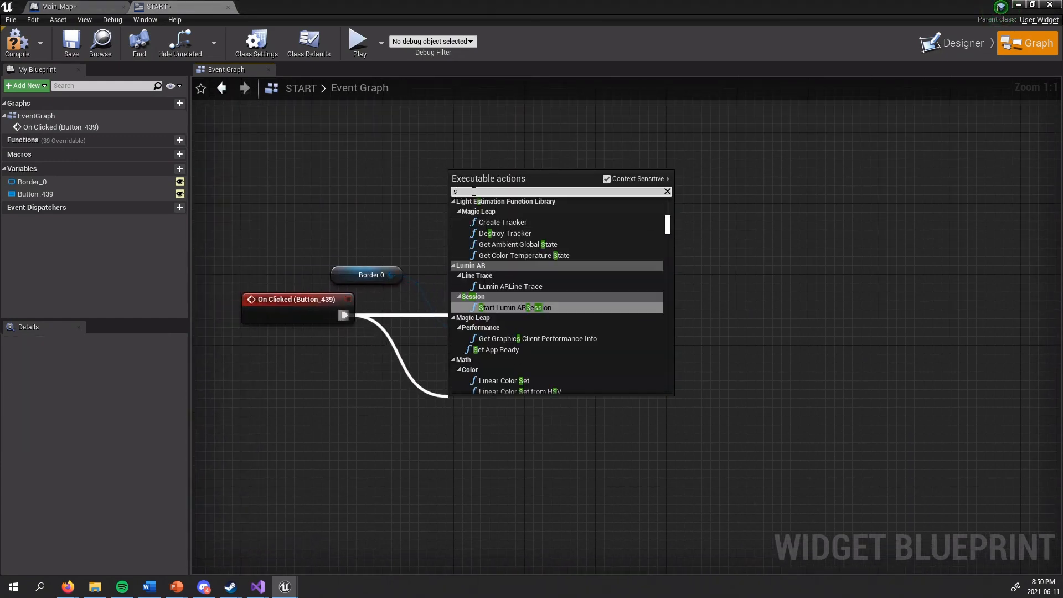
pyautogui.write('et vis')
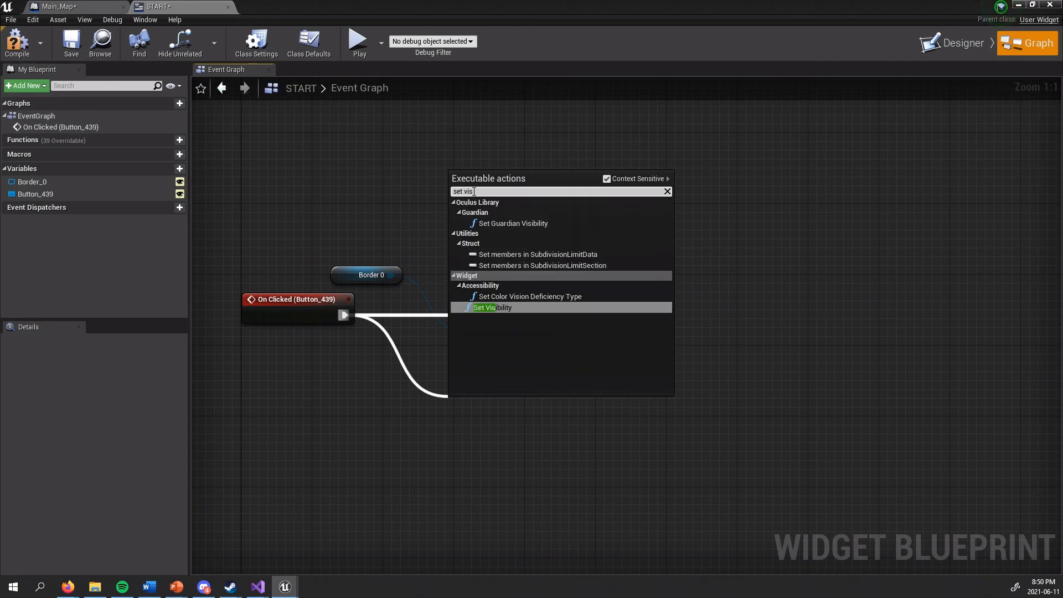
pyautogui.click(505, 308)
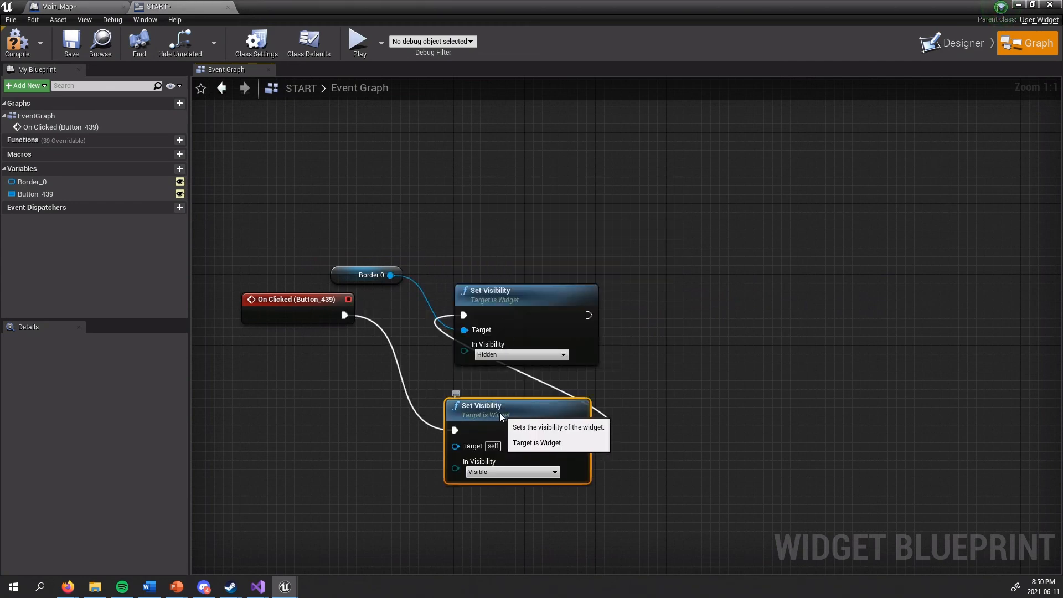
# - Rearrange the nodes so both Set Visibility nodes follow On Clicked in sequence, with the Border 0 reference above them
pyautogui.moveTo(502, 418); pyautogui.dragTo(397, 400)
pyautogui.moveTo(515, 294); pyautogui.dragTo(665, 249)
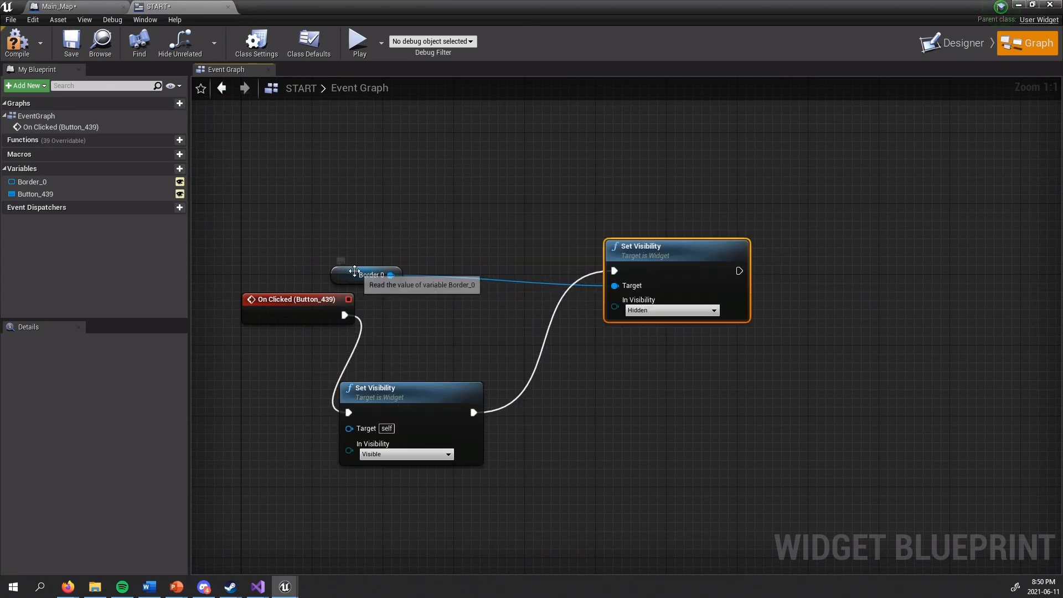
pyautogui.moveTo(354, 271); pyautogui.dragTo(331, 202)
pyautogui.moveTo(414, 384); pyautogui.dragTo(476, 286)
pyautogui.click(666, 155)
pyautogui.moveTo(589, 200); pyautogui.dragTo(644, 314, button='right')
# - Set the new Set Visibility node's In Visibility to Hidden, save the START widget and close it
pyautogui.click(523, 472)
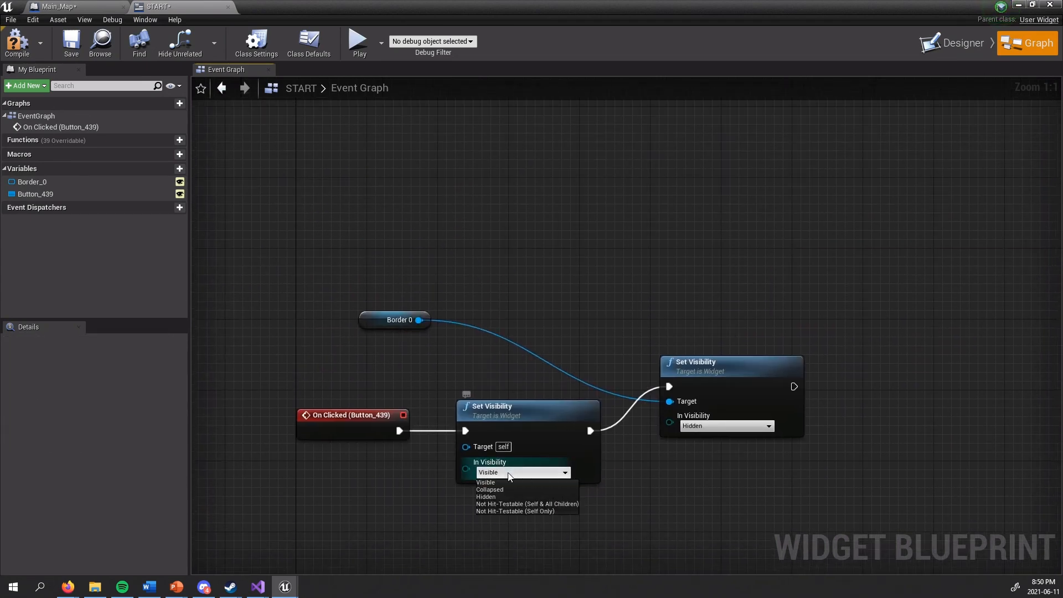
pyautogui.click(496, 494)
pyautogui.click(71, 42)
pyautogui.click(231, 7)
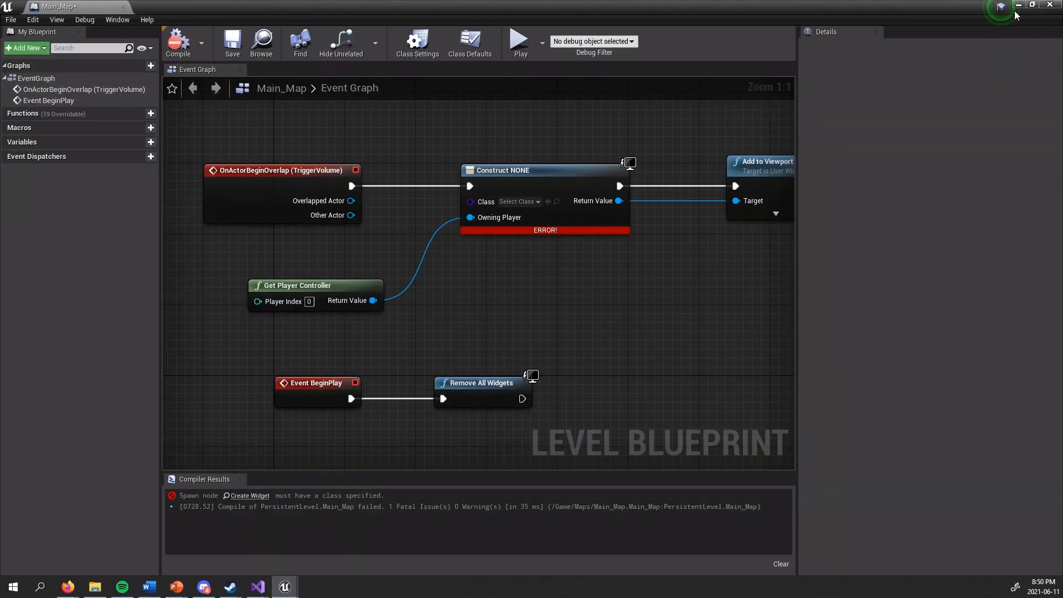
# - Assign START as the create-widget node's Class, and compile and save the level blueprint
pyautogui.click(536, 205)
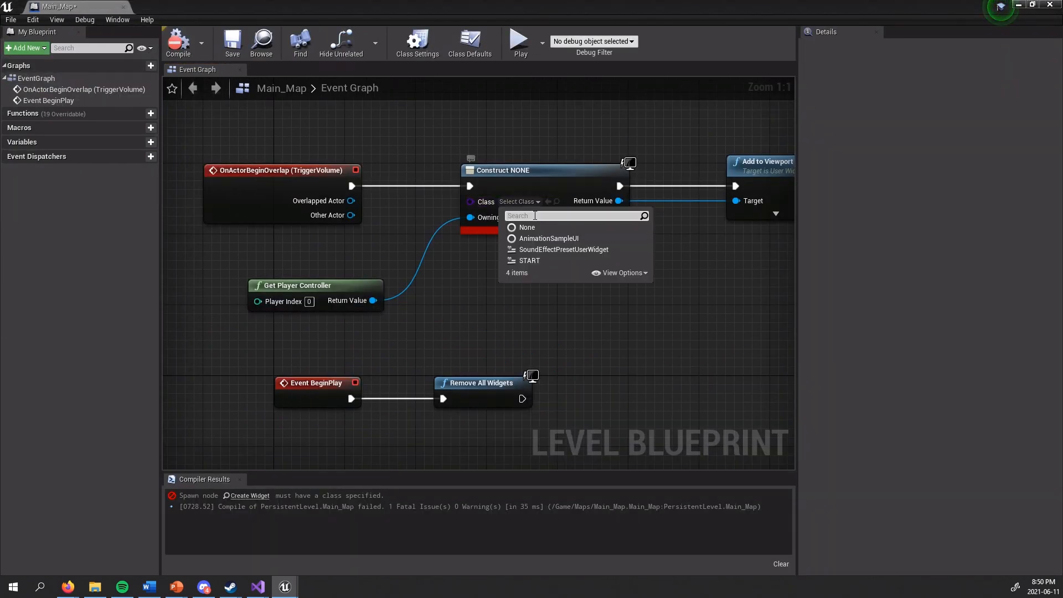
pyautogui.click(529, 264)
pyautogui.moveTo(506, 203); pyautogui.dragTo(435, 255, button='right')
pyautogui.click(187, 50)
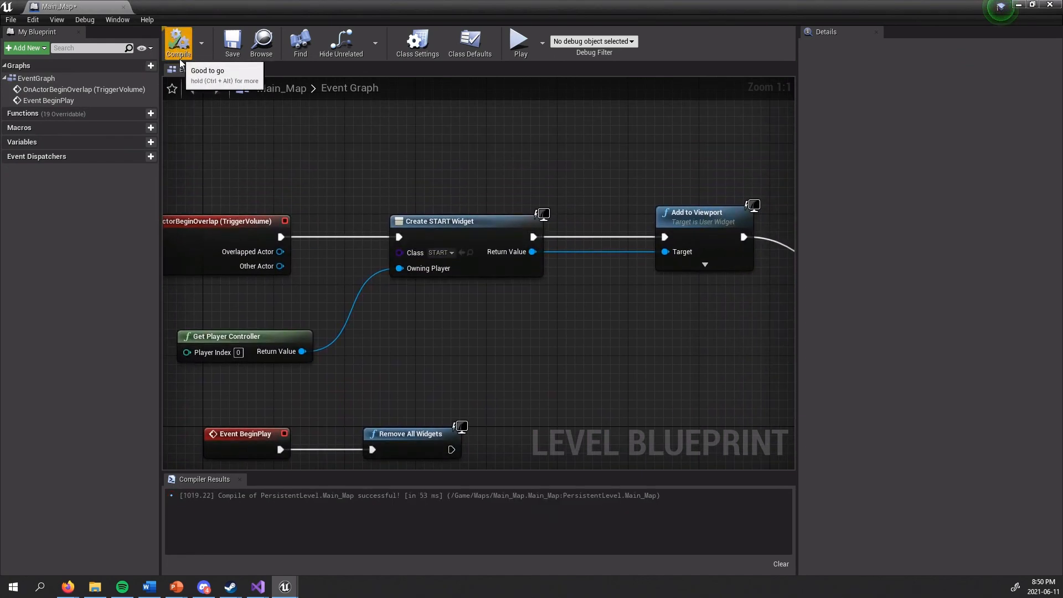
pyautogui.scroll(-3, 310, 154)
pyautogui.click(232, 42)
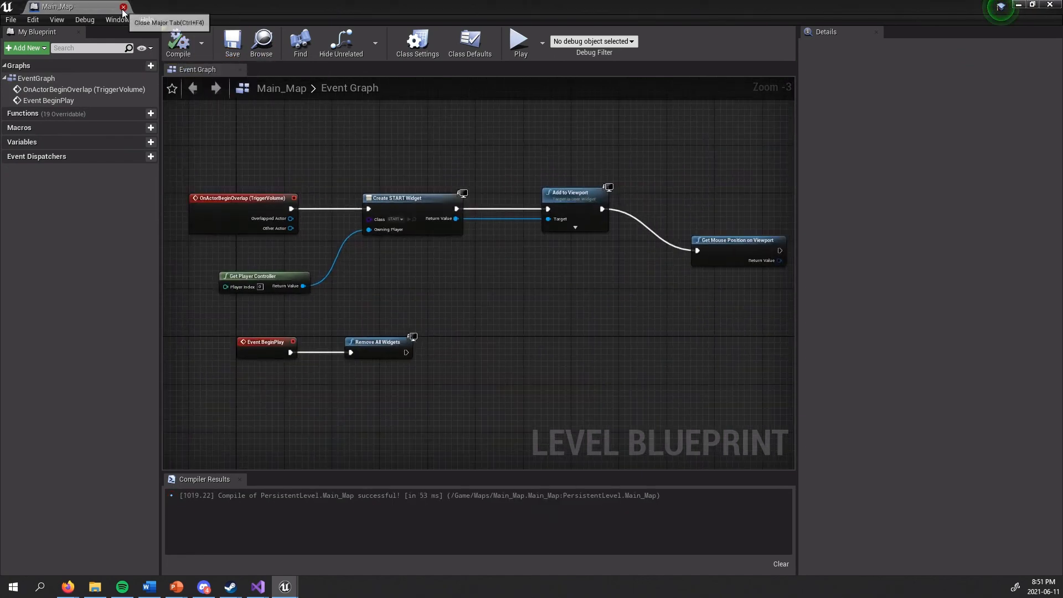
pyautogui.moveTo(711, 195); pyautogui.dragTo(727, 291)
pyautogui.moveTo(726, 291); pyautogui.dragTo(655, 348, button='right')
pyautogui.press('Delete')
pyautogui.moveTo(426, 379); pyautogui.dragTo(427, 380)
pyautogui.click(611, 260)
pyautogui.hotkey('ctrl', 'z')
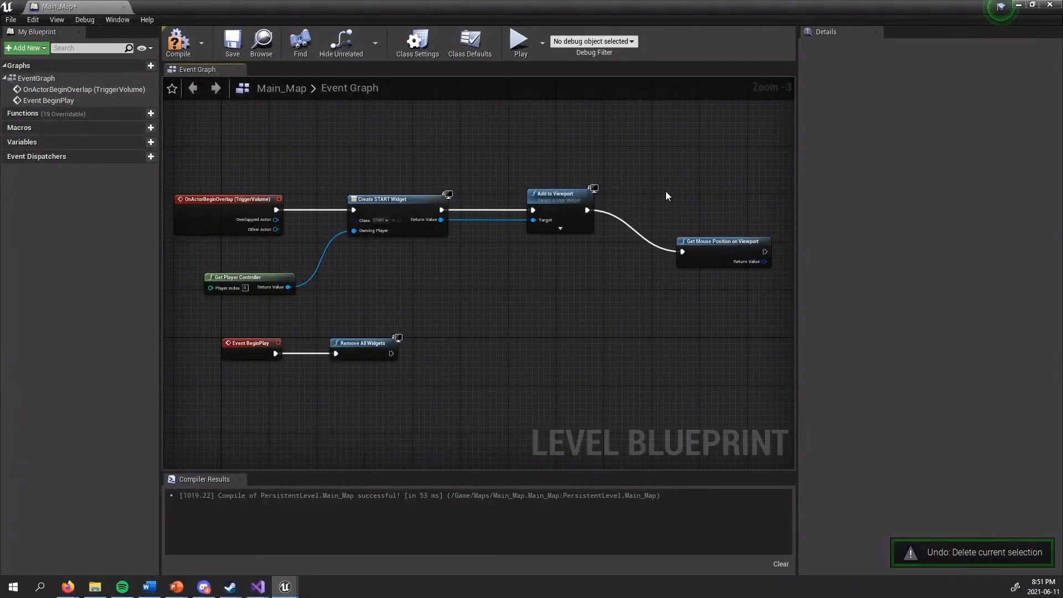
pyautogui.press('Home')
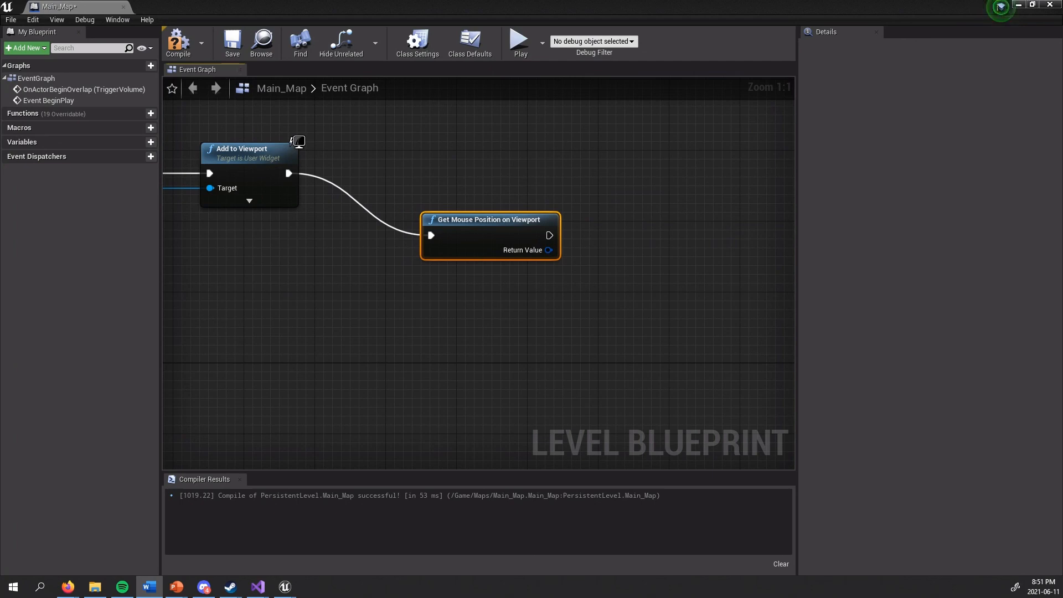
pyautogui.moveTo(289, 173); pyautogui.dragTo(406, 157)
pyautogui.write('share')
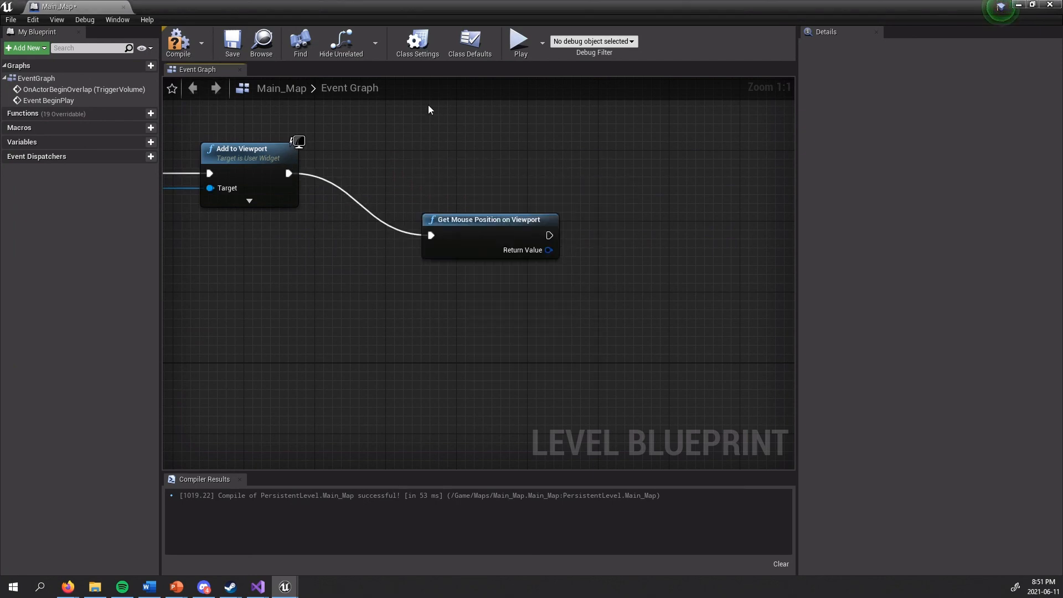
# - Close the level blueprint and make play sessions spawn the player at the Default Player Start
pyautogui.click(127, 6)
pyautogui.click(684, 55)
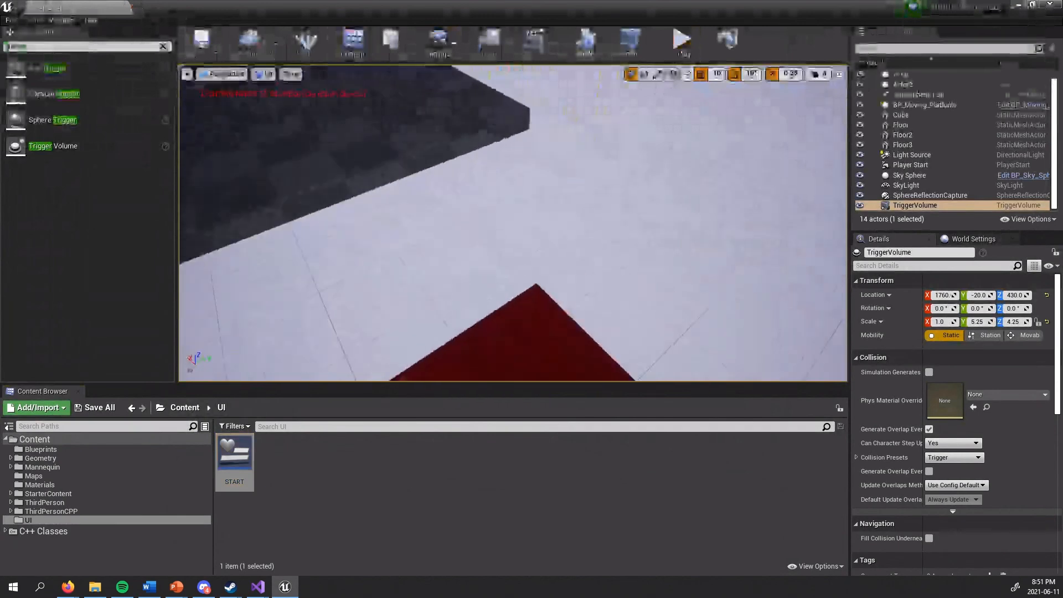
pyautogui.click(704, 42)
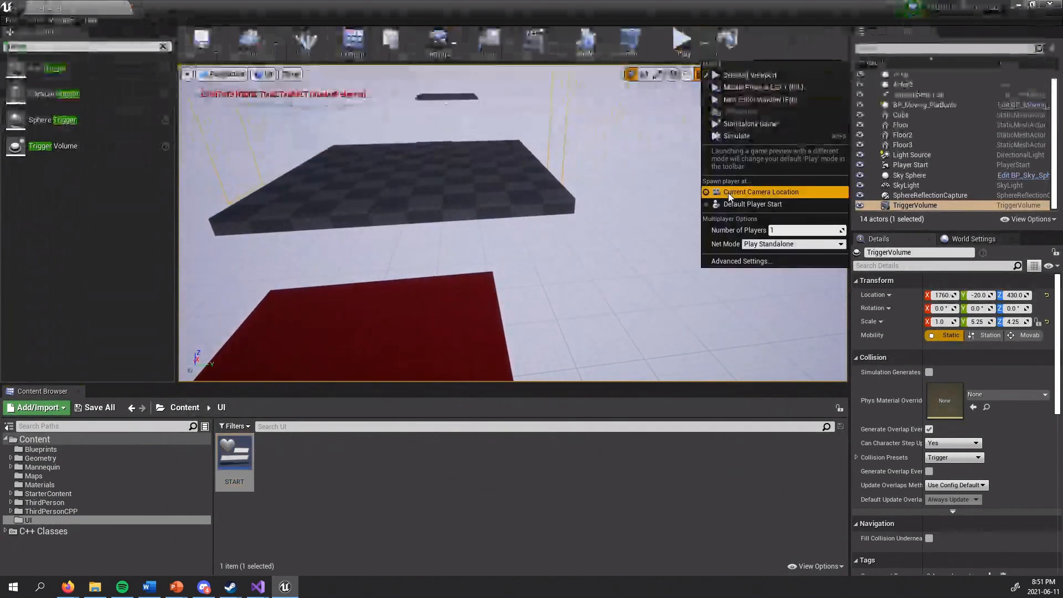
pyautogui.click(734, 204)
# - Play-test the level by running and jumping the character across to the trigger volume, and end the session
pyautogui.click(682, 40)
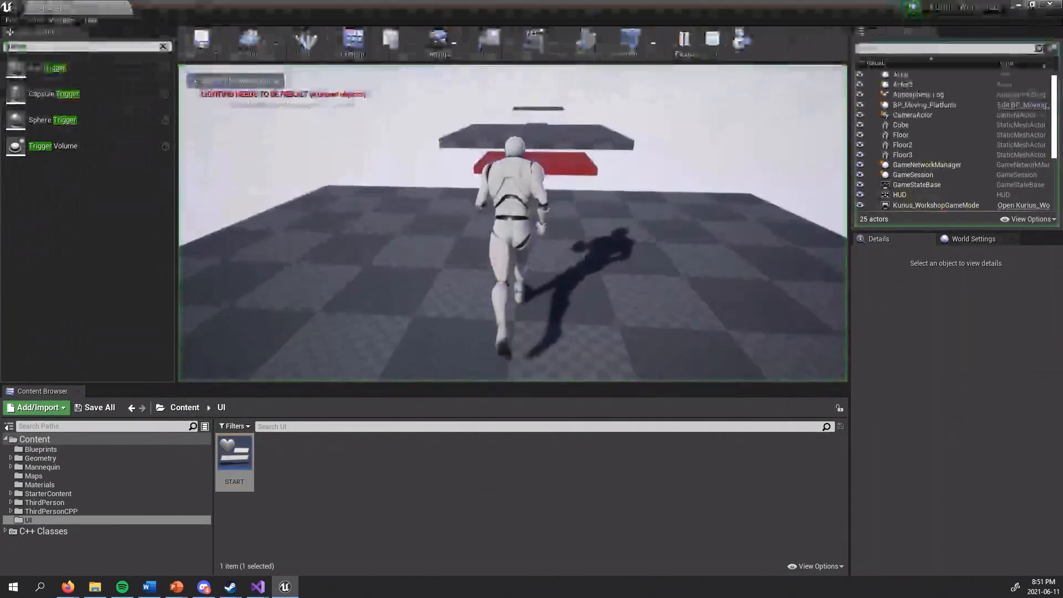
pyautogui.press('w')
pyautogui.press('space')
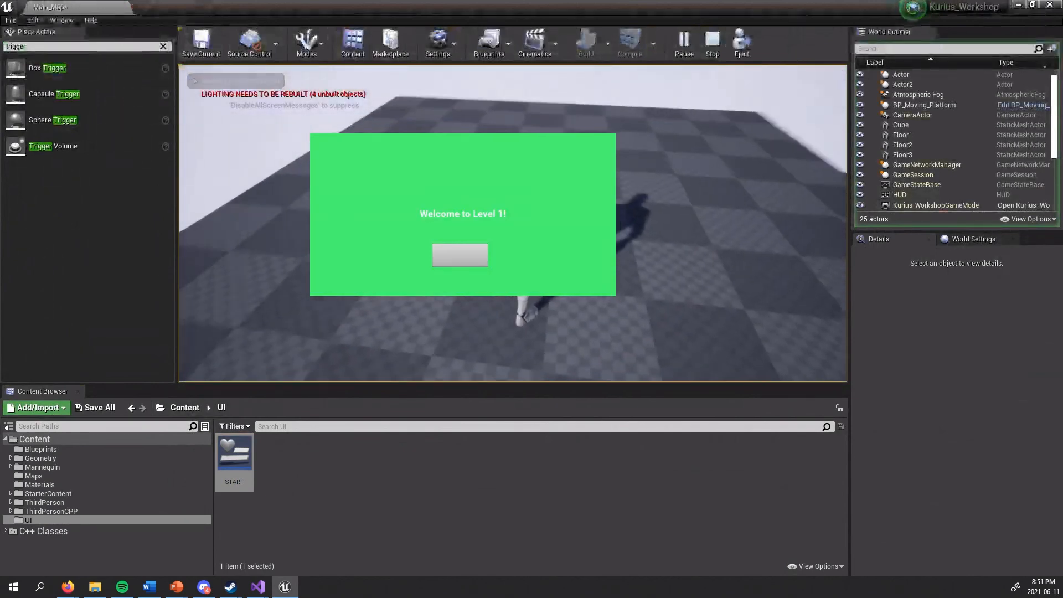
pyautogui.press('Escape')
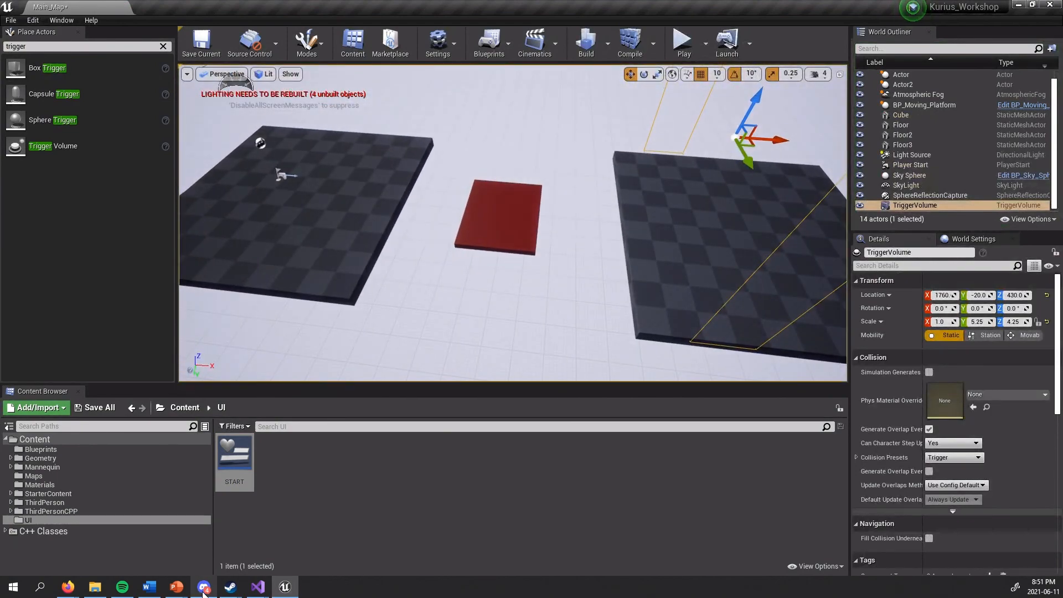
# - Switch to the UE4 Workshop.pptx presentation in PowerPoint and browse its last slides
pyautogui.click(176, 586)
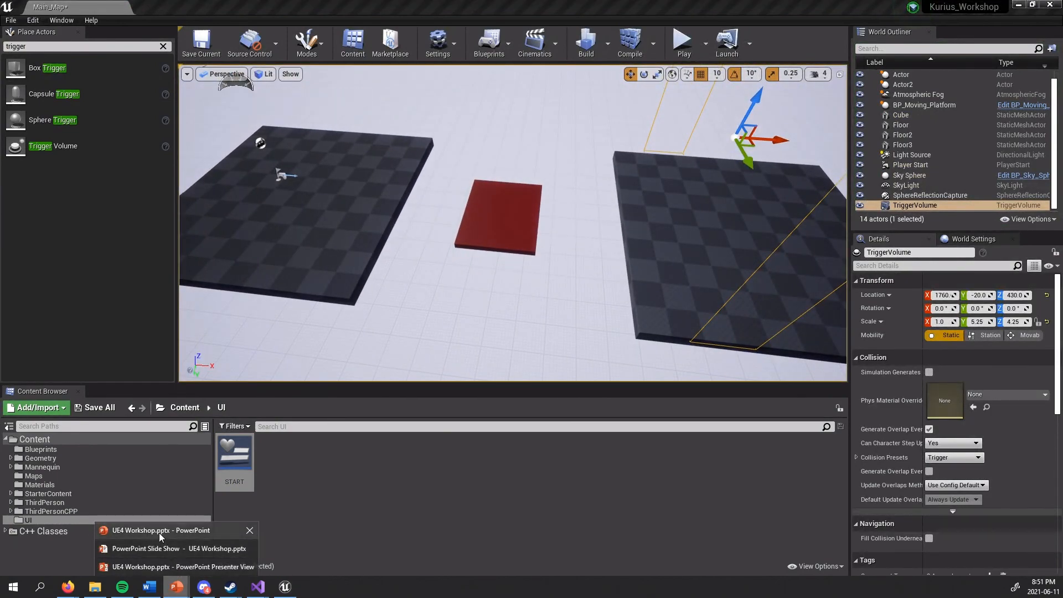
pyautogui.click(159, 531)
pyautogui.scroll(-2, 141, 372)
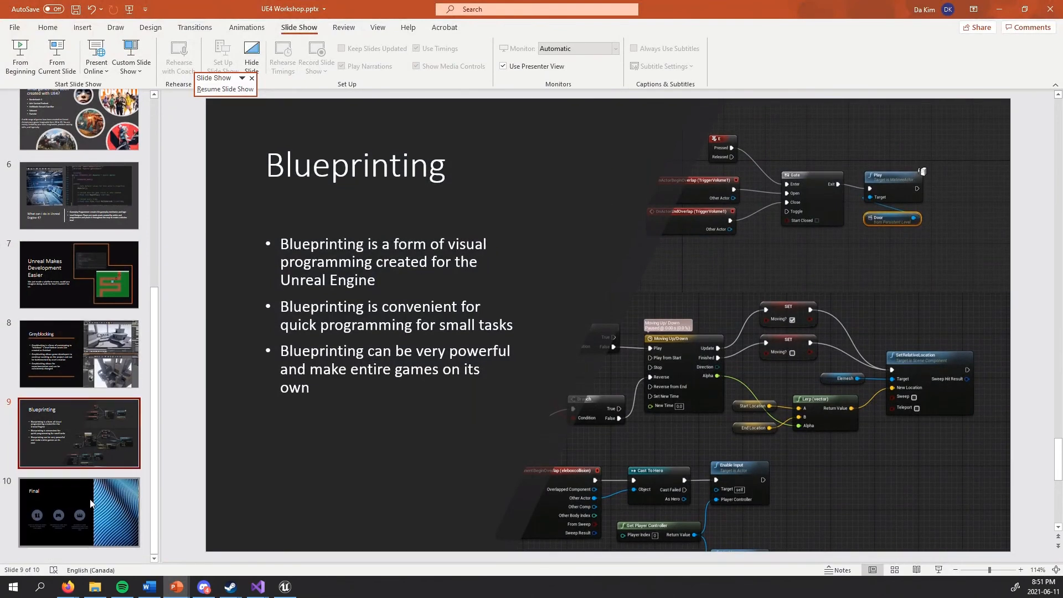